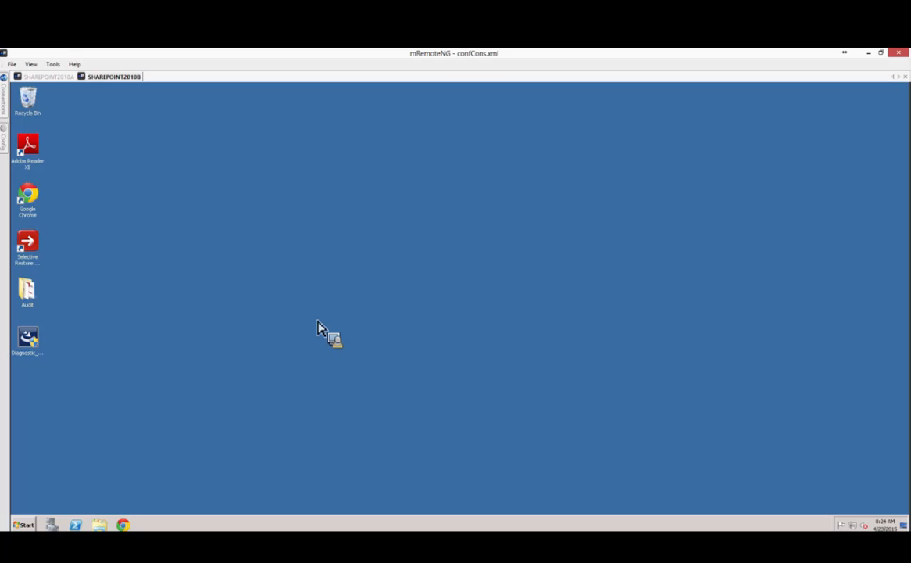
Launch Internet Explorer from Start, then close it past its Enhanced Security warning.
{"action": "left_click", "coordinate": [24, 524]}
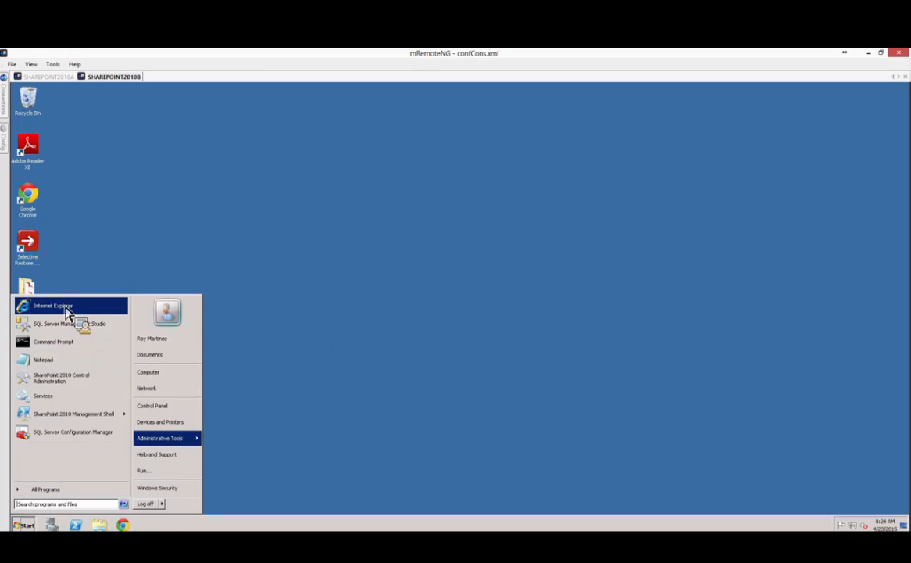
{"action": "key", "text": "Return"}
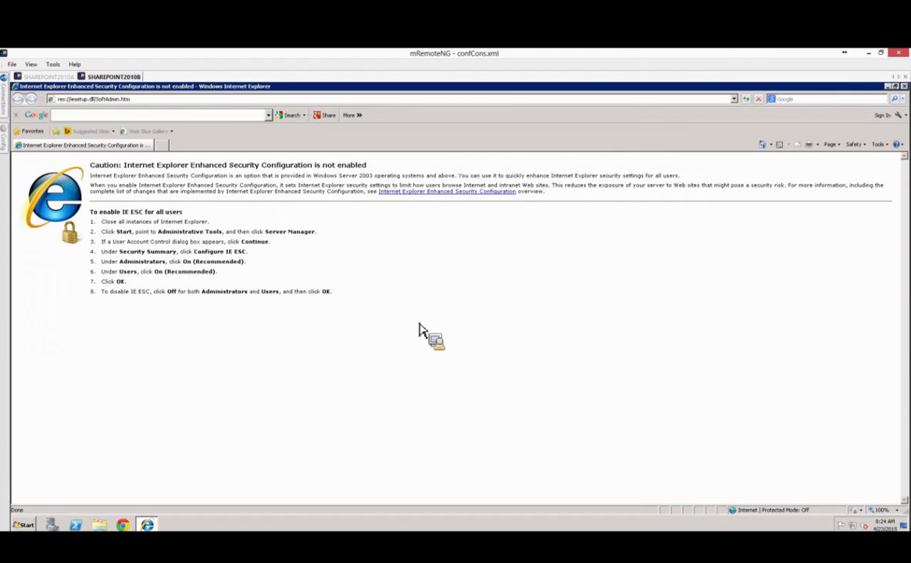
{"action": "left_click", "coordinate": [905, 88]}
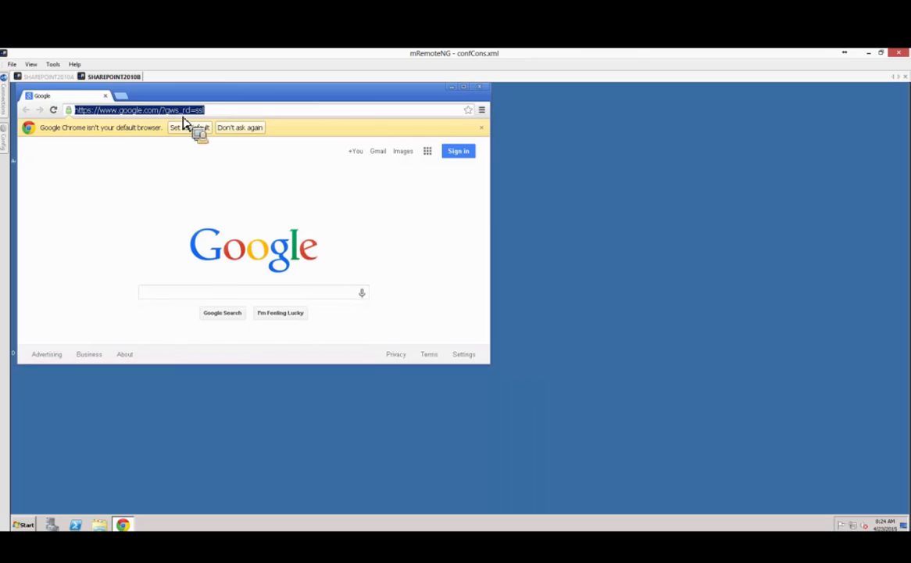
Go to metalogix.com, maximize Chrome, and open SUPPORT > Product Downloads and Resources.
{"action": "type", "text": "metalogix.com"}
{"action": "key", "text": "Return"}
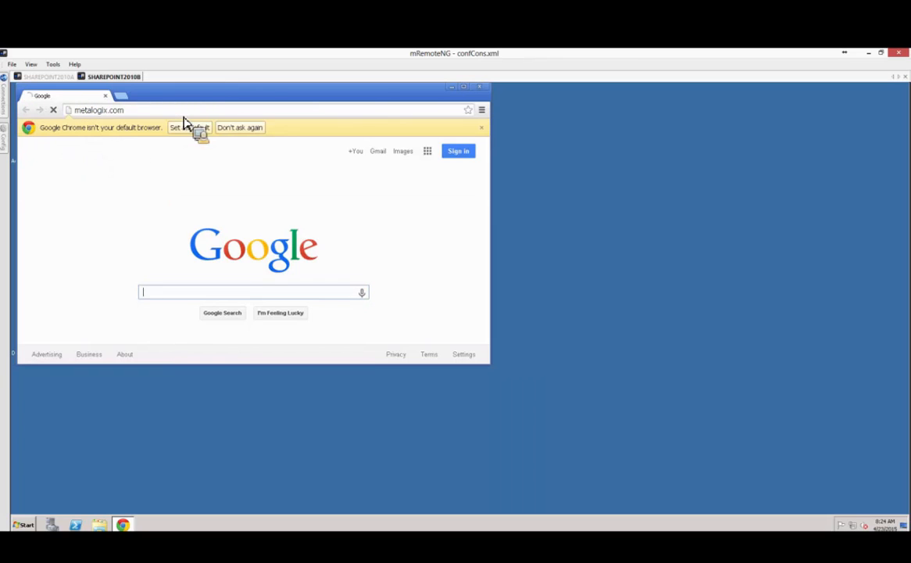
{"action": "double_click", "coordinate": [376, 99]}
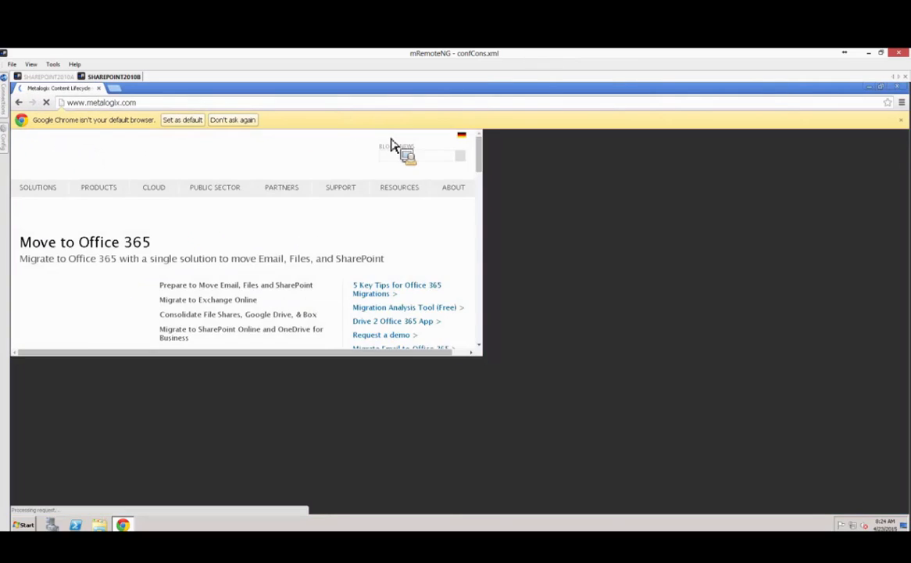
{"action": "mouse_move", "coordinate": [599, 180]}
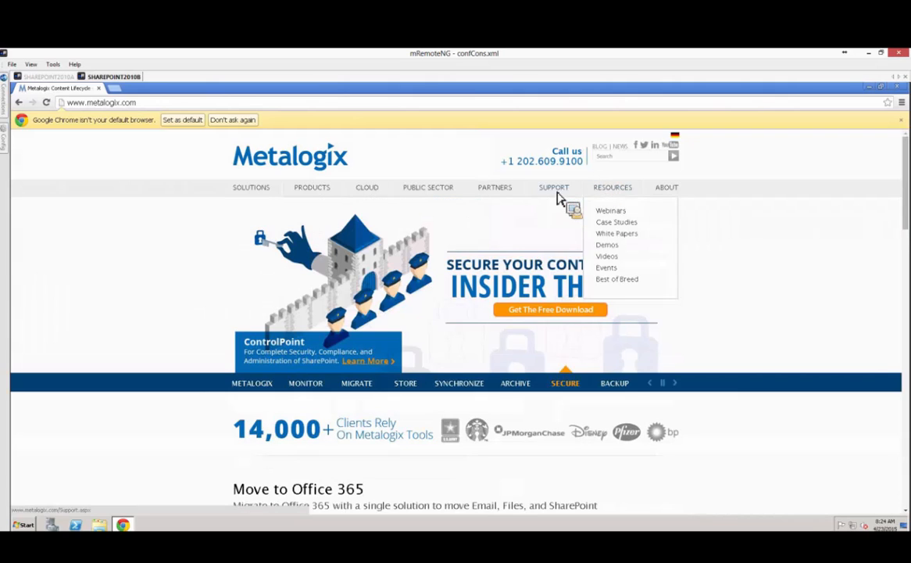
{"action": "mouse_move", "coordinate": [560, 201]}
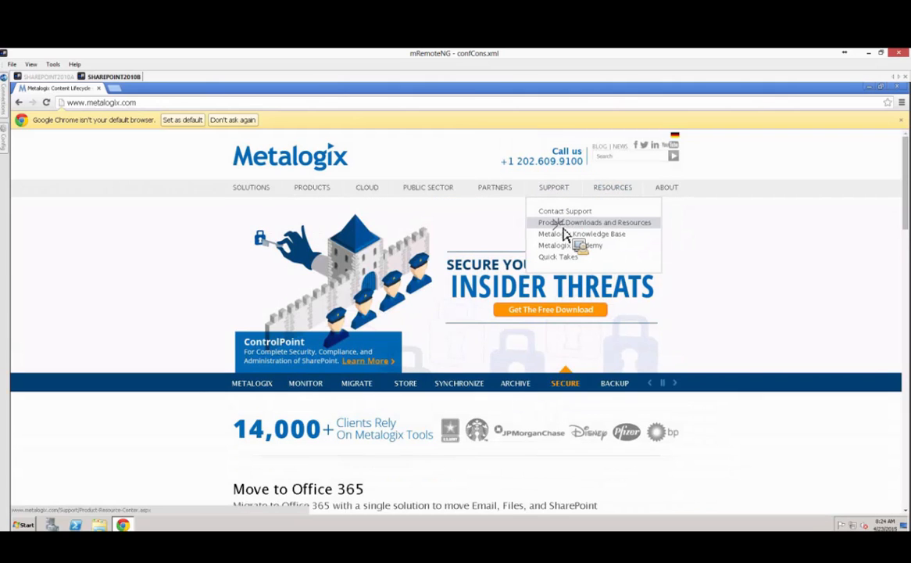
{"action": "left_click", "coordinate": [564, 226]}
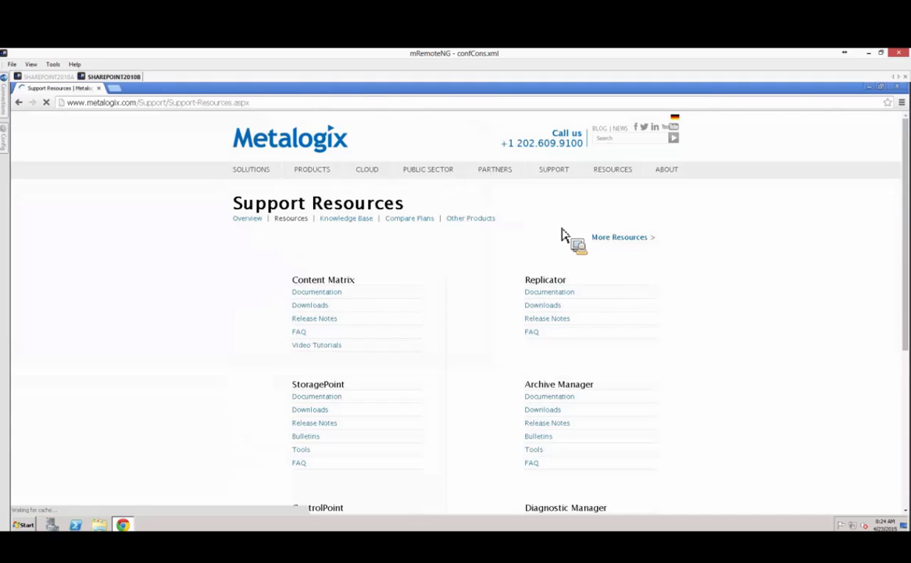
{"action": "scroll", "coordinate": [661, 378], "scroll_direction": "down", "scroll_amount": 5}
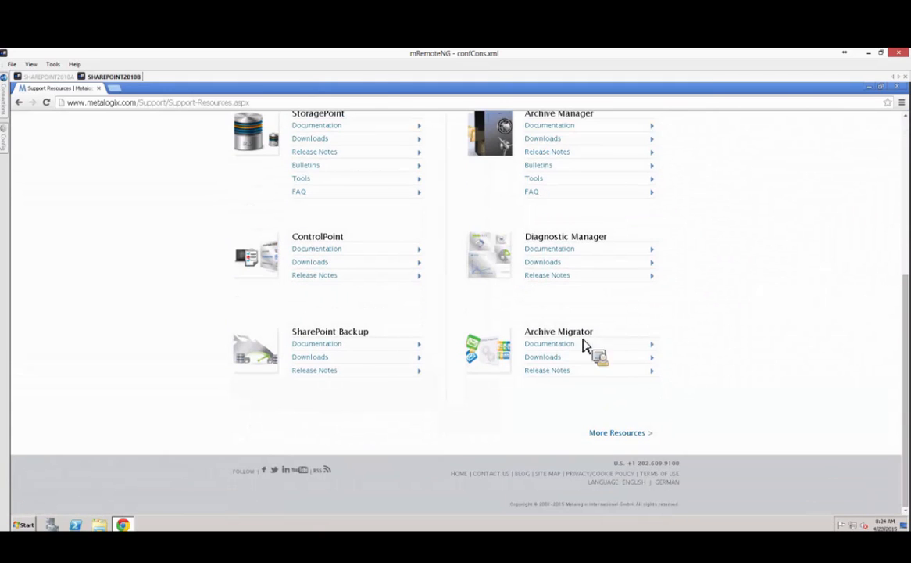
Download Diagnostic Manager 4.2.2861.0 and show the in-progress zip in its folder.
{"action": "left_click", "coordinate": [553, 270]}
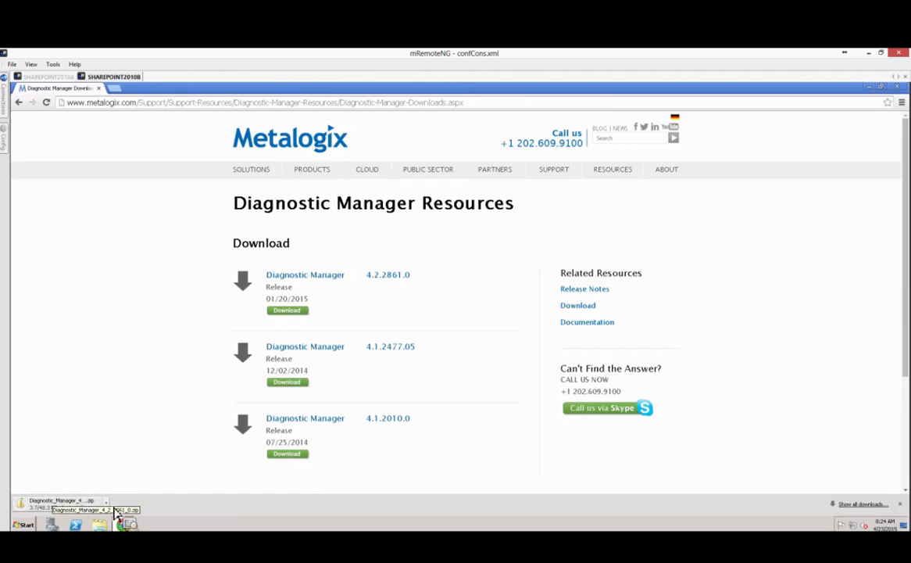
{"action": "left_click", "coordinate": [106, 501]}
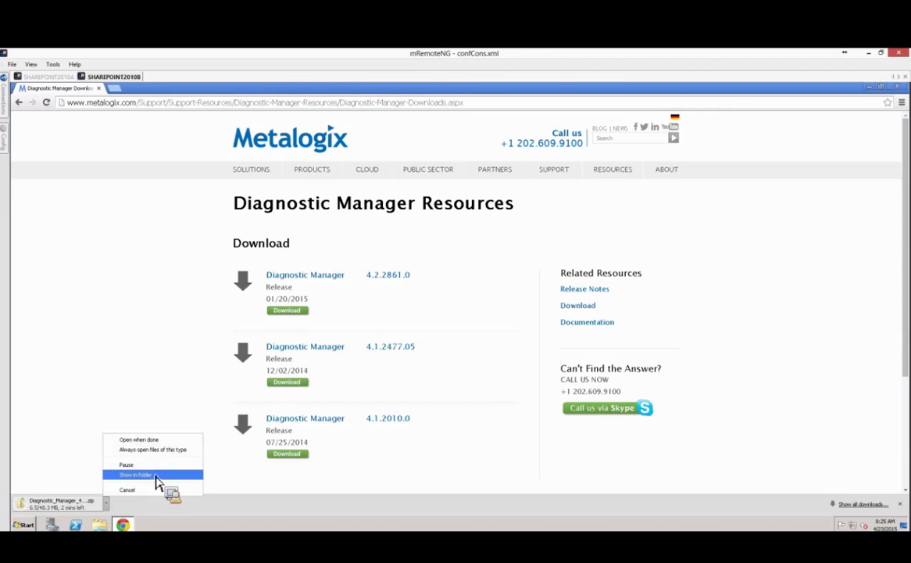
{"action": "left_click", "coordinate": [166, 477]}
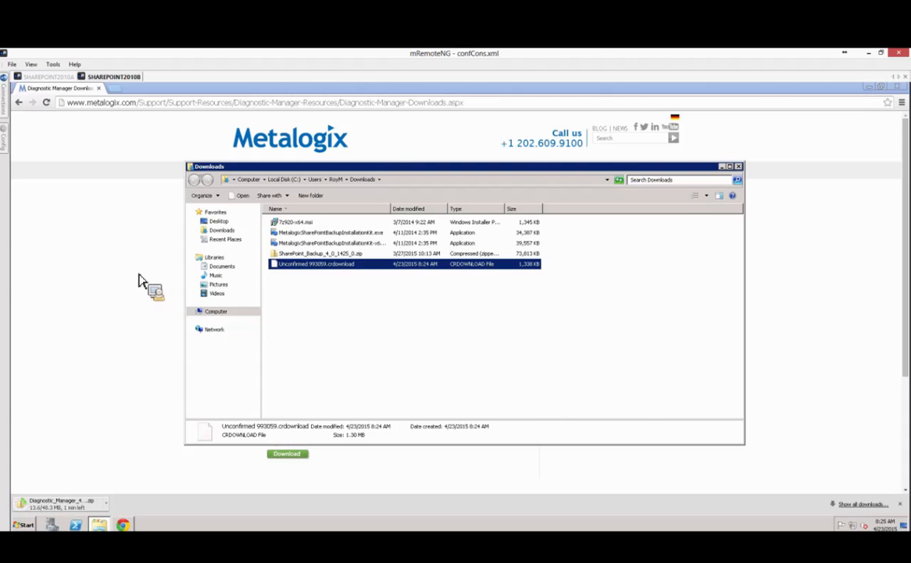
Bring Chrome back over the Downloads folder and reopen the Diagnostic Manager downloads page.
{"action": "left_click", "coordinate": [126, 250]}
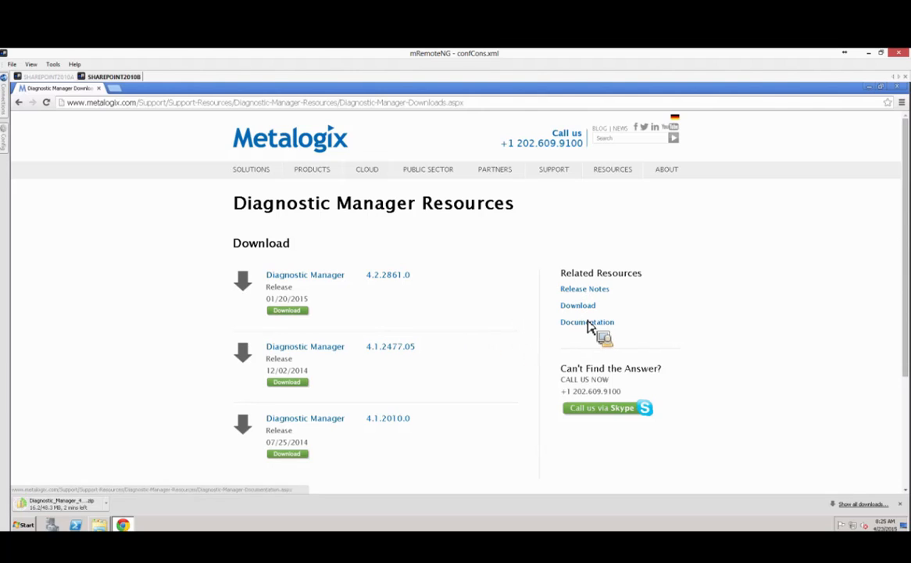
{"action": "scroll", "coordinate": [450, 398], "scroll_direction": "down", "scroll_amount": 2}
{"action": "scroll", "coordinate": [450, 394], "scroll_direction": "down", "scroll_amount": 2}
{"action": "scroll", "coordinate": [578, 375], "scroll_direction": "up", "scroll_amount": 4}
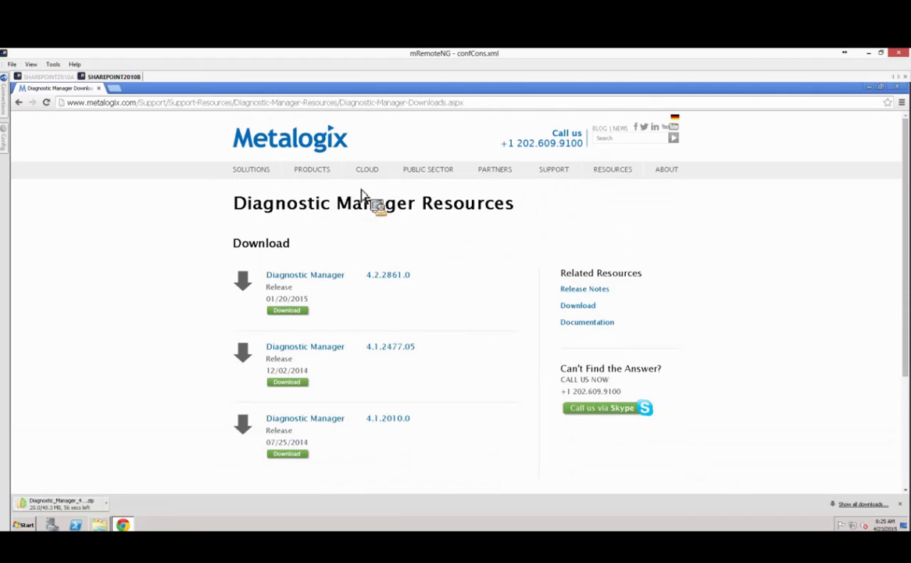
{"action": "mouse_move", "coordinate": [563, 182]}
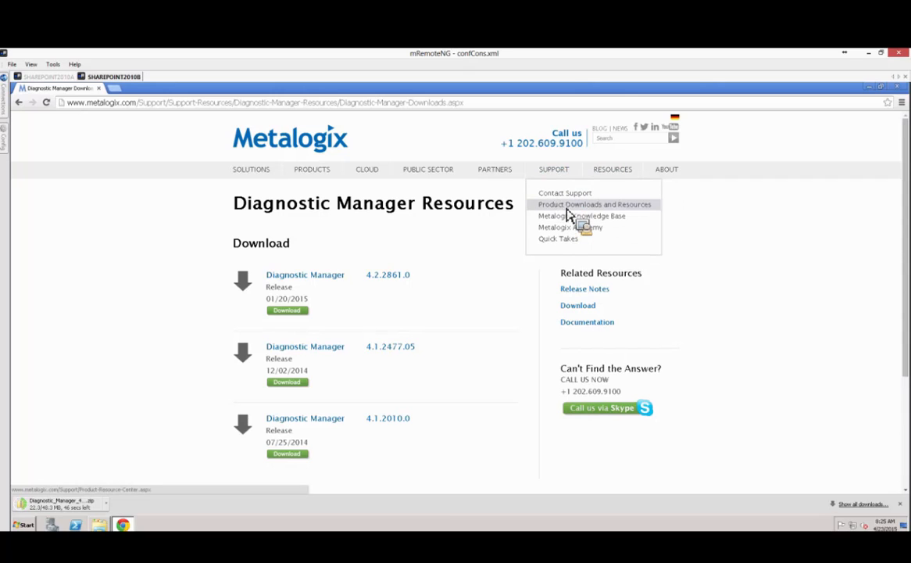
{"action": "left_click", "coordinate": [568, 207]}
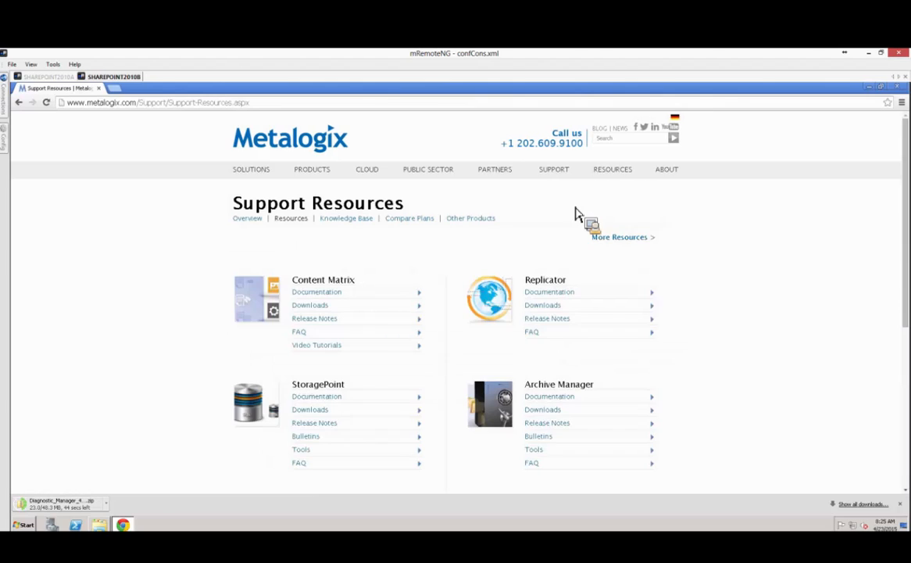
{"action": "scroll", "coordinate": [717, 296], "scroll_direction": "down", "scroll_amount": 3}
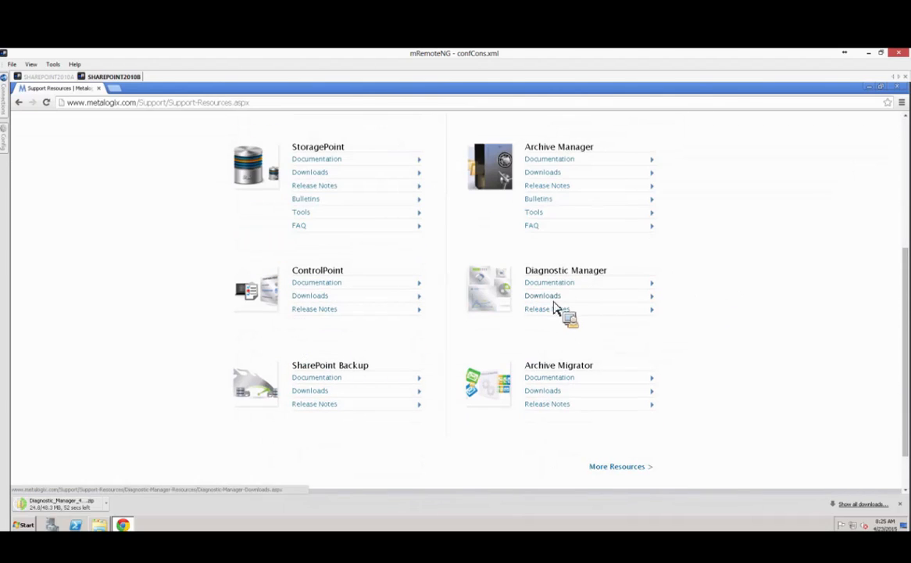
{"action": "scroll", "coordinate": [732, 352], "scroll_direction": "up", "scroll_amount": 3}
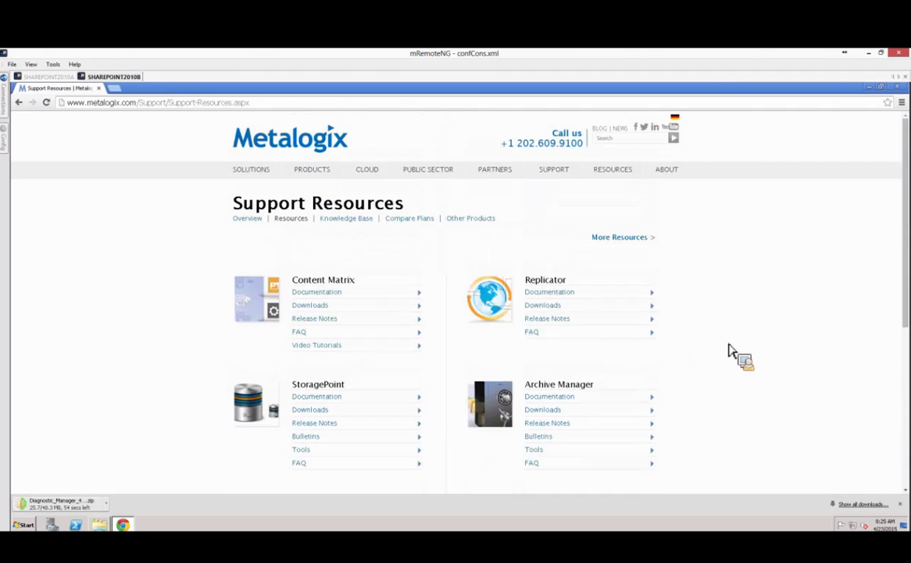
{"action": "scroll", "coordinate": [529, 290], "scroll_direction": "down", "scroll_amount": 2}
{"action": "scroll", "coordinate": [550, 295], "scroll_direction": "down", "scroll_amount": 2}
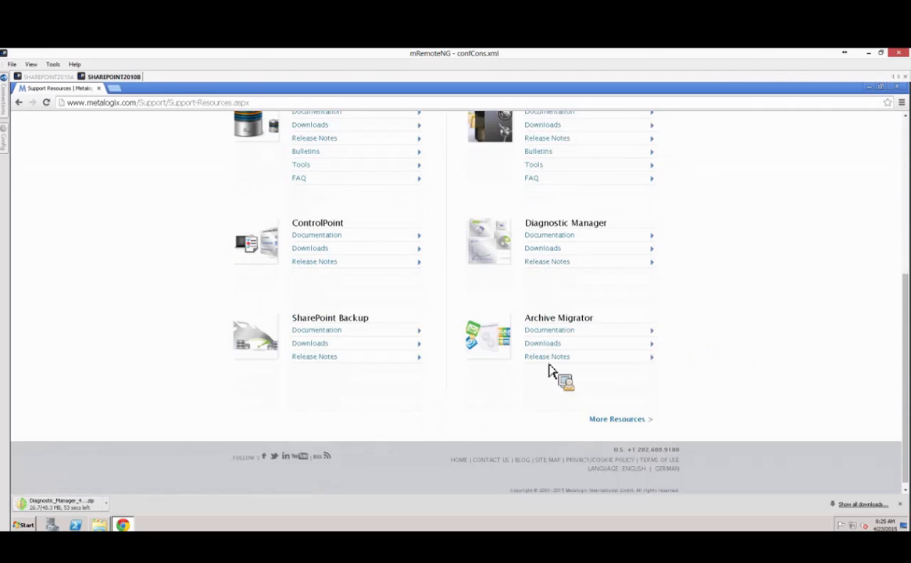
{"action": "left_click", "coordinate": [547, 248]}
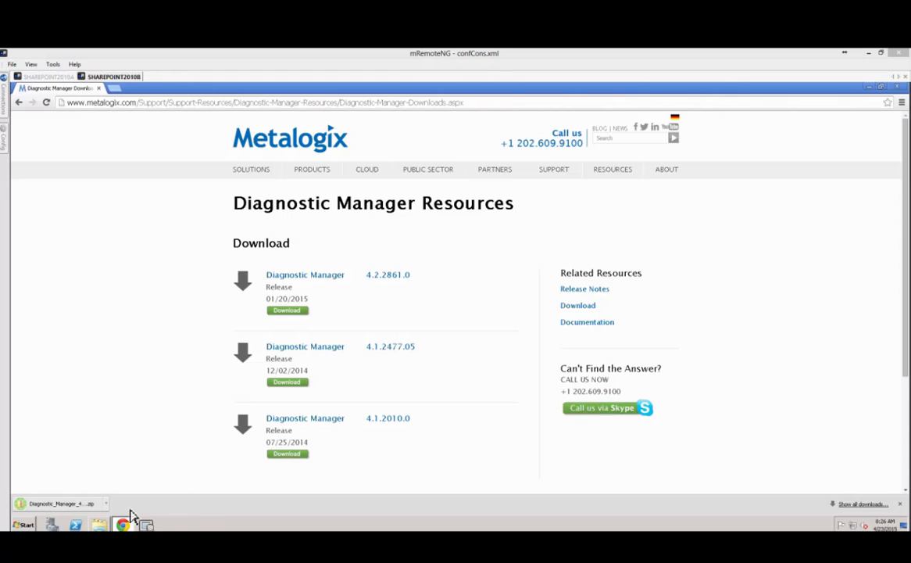
Extract Diagnostic_Manager_4_2_2861_0.zip here with 7-Zip and select the extracted installer .exe.
{"action": "left_click", "coordinate": [97, 525]}
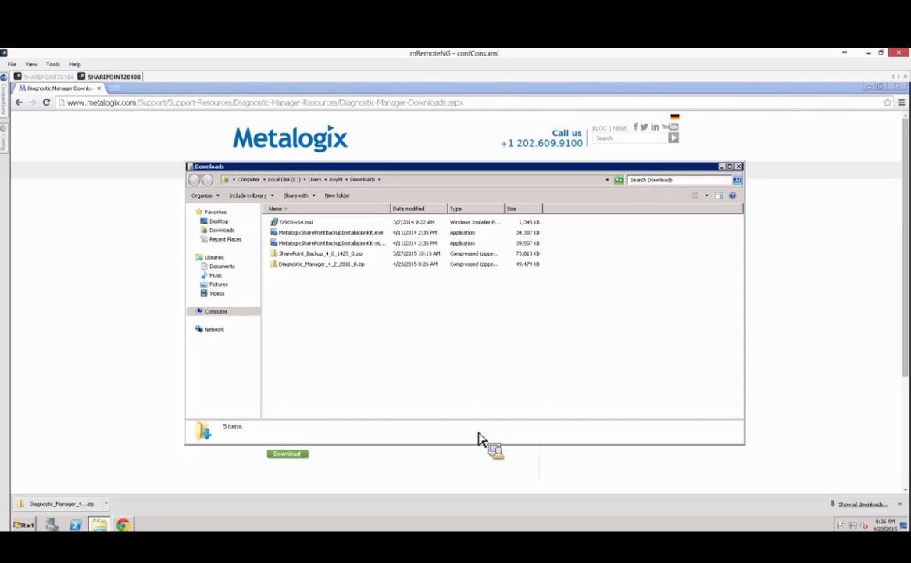
{"action": "left_click", "coordinate": [311, 265]}
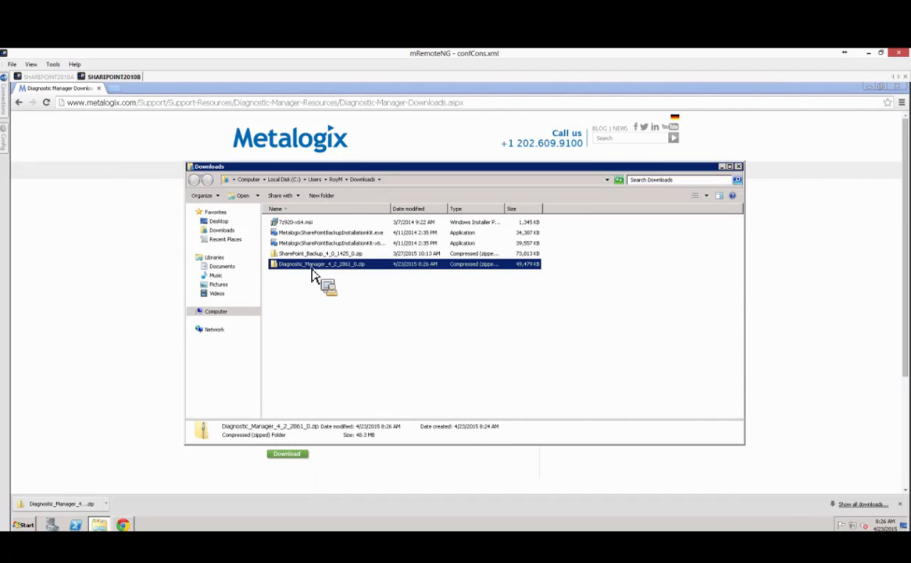
{"action": "right_click", "coordinate": [314, 269]}
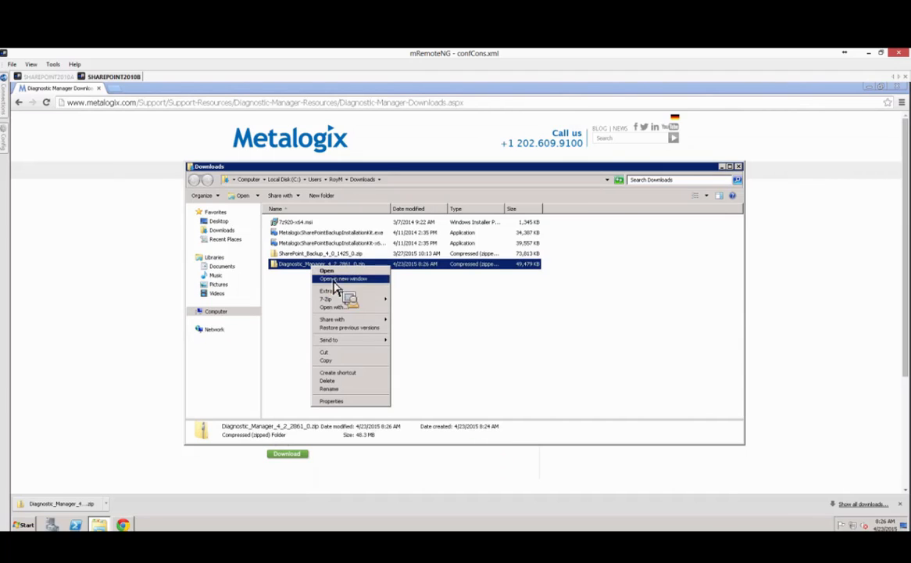
{"action": "mouse_move", "coordinate": [356, 300]}
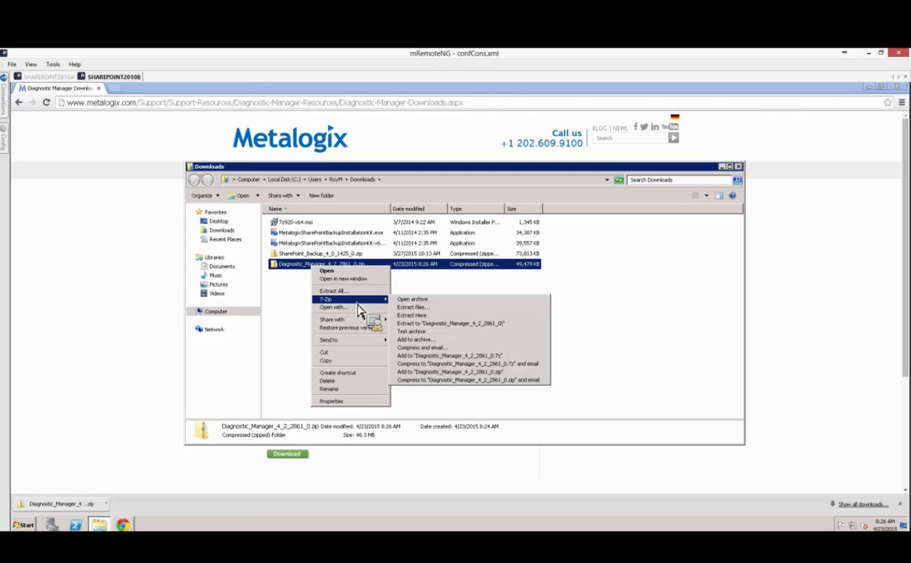
{"action": "left_click", "coordinate": [425, 317]}
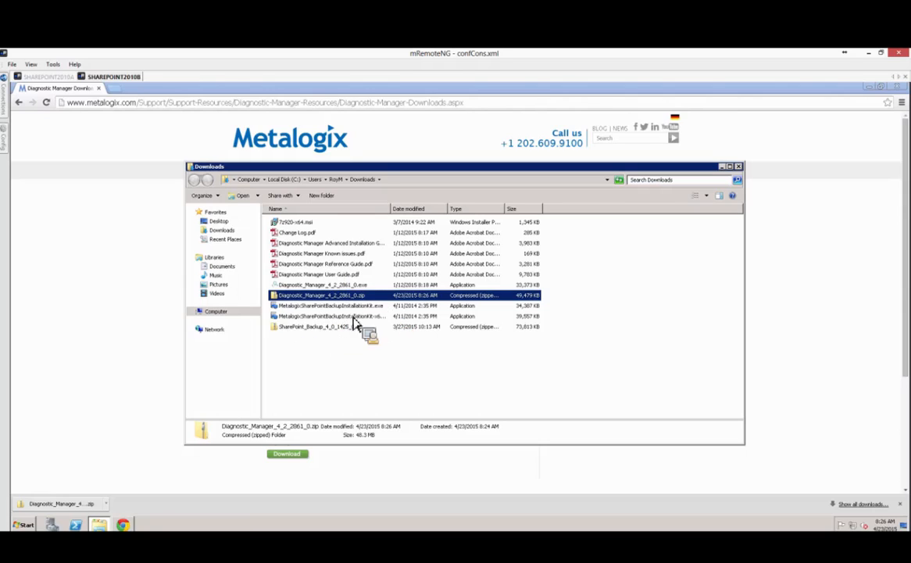
{"action": "left_click", "coordinate": [305, 287]}
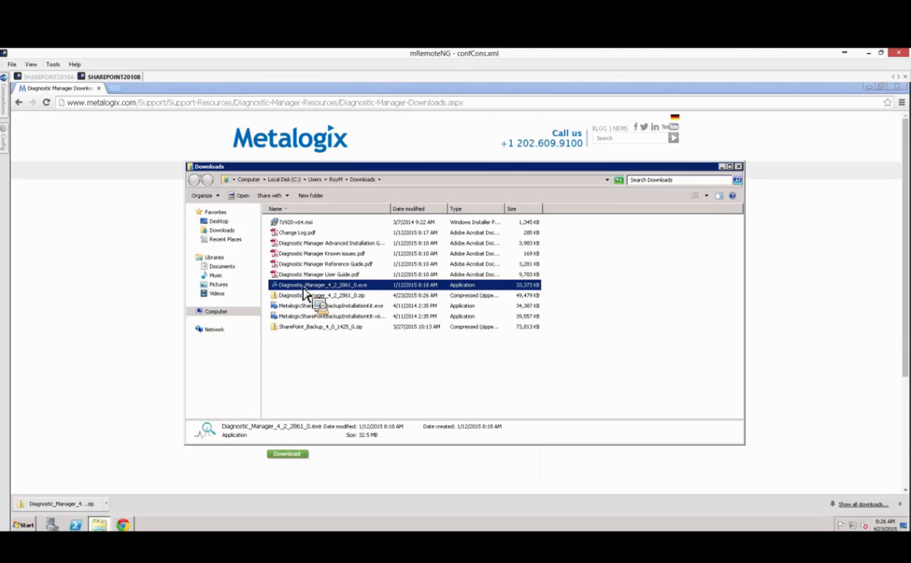
Run the installer as administrator, then minimize the Downloads folder and close the browser.
{"action": "right_click", "coordinate": [306, 291]}
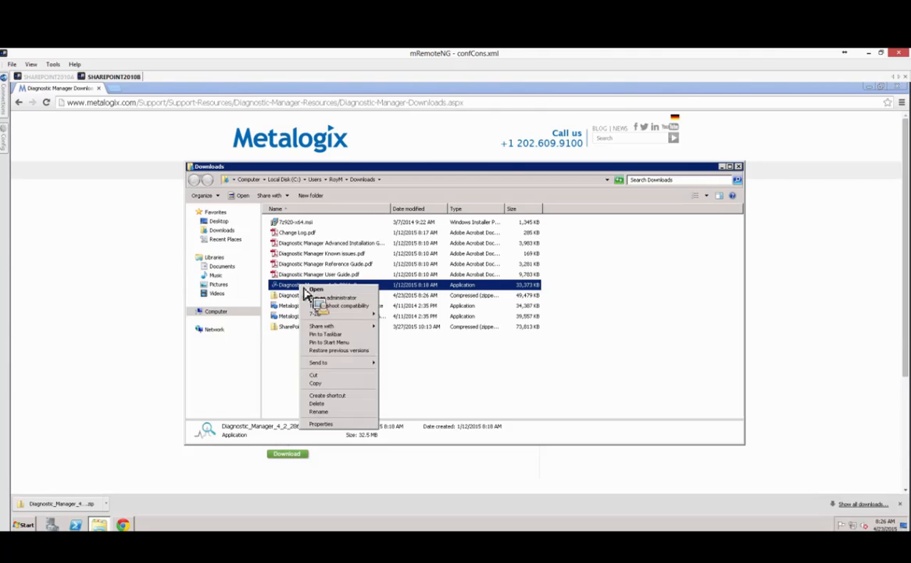
{"action": "left_click", "coordinate": [348, 299]}
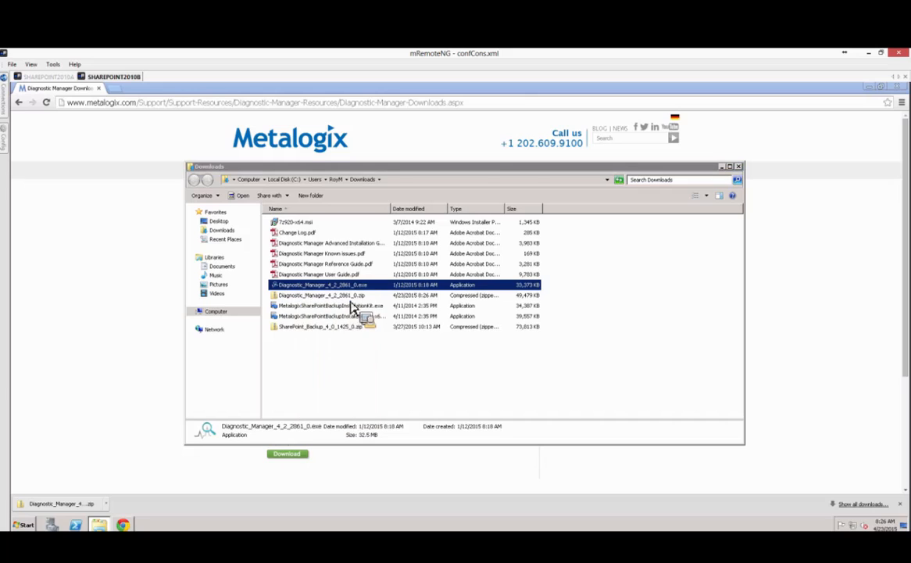
{"action": "left_click", "coordinate": [309, 245]}
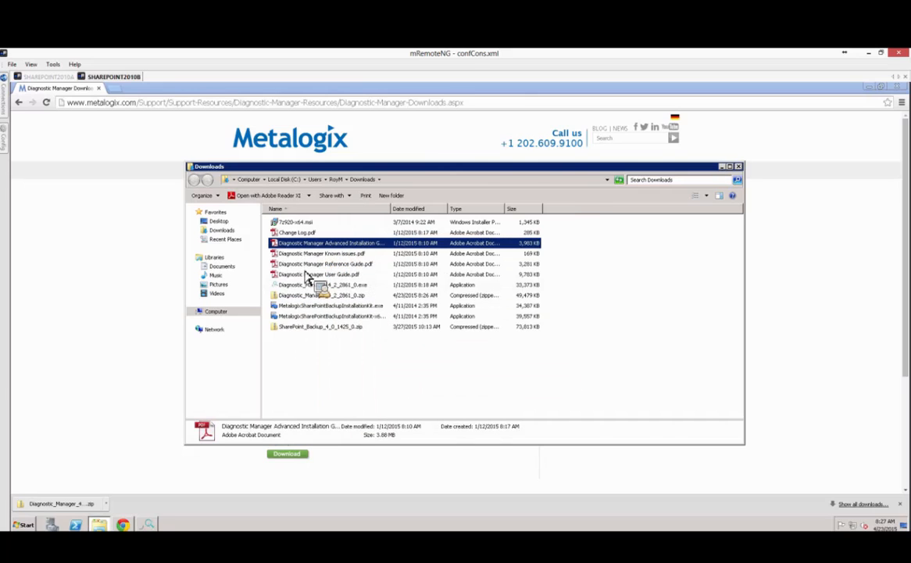
{"action": "left_click_drag", "start_coordinate": [309, 277], "coordinate": [729, 178]}
{"action": "left_click", "coordinate": [723, 167]}
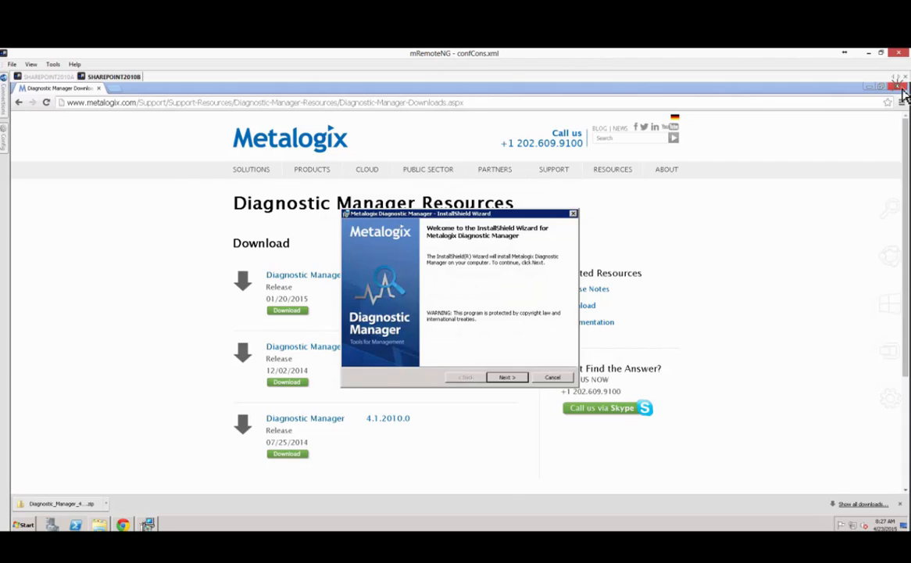
{"action": "left_click", "coordinate": [901, 88]}
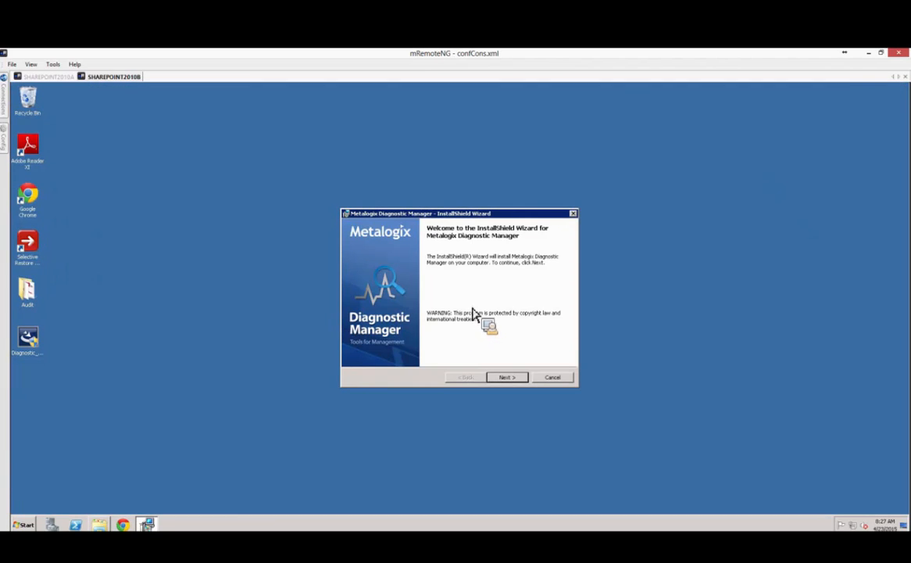
Accept the licence agreement and keep the default install folder.
{"action": "left_click", "coordinate": [510, 378]}
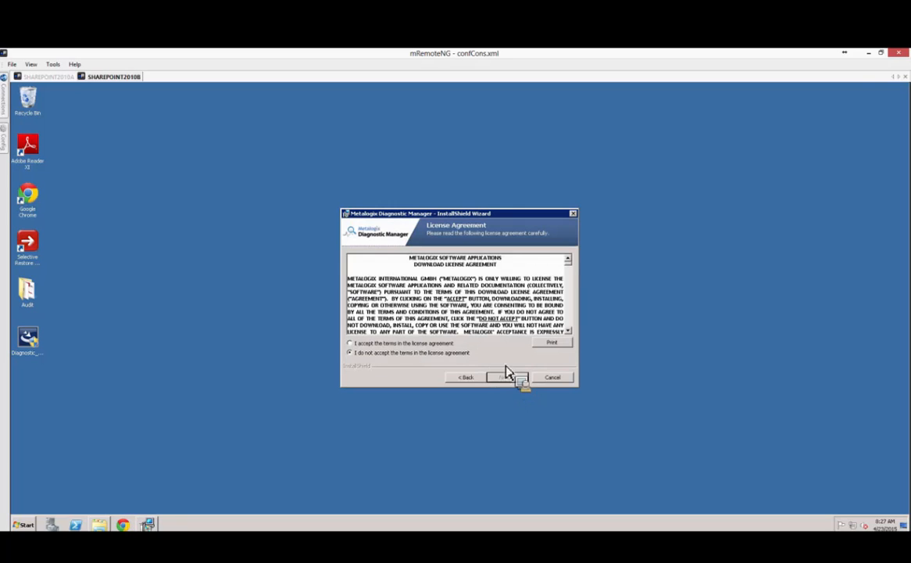
{"action": "left_click", "coordinate": [414, 343]}
{"action": "left_click", "coordinate": [518, 381]}
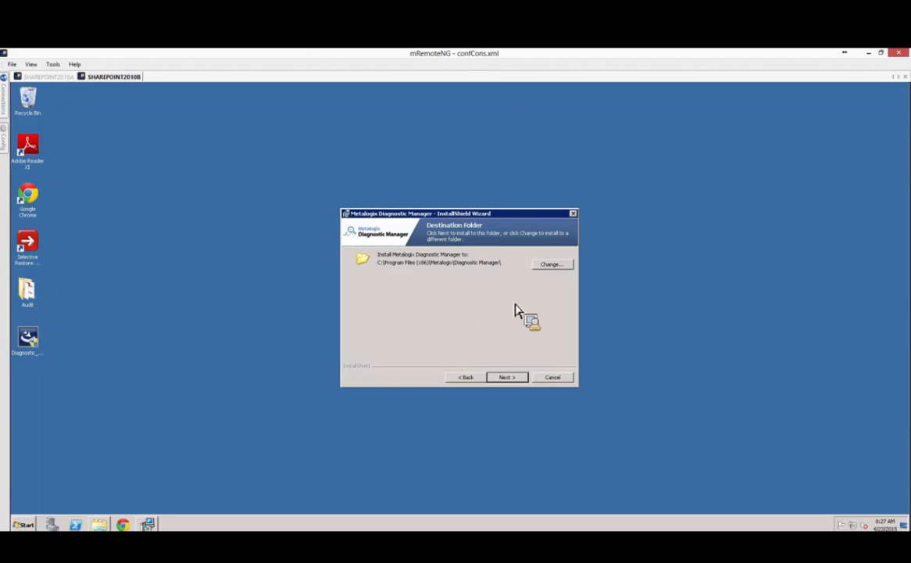
{"action": "left_click", "coordinate": [512, 378]}
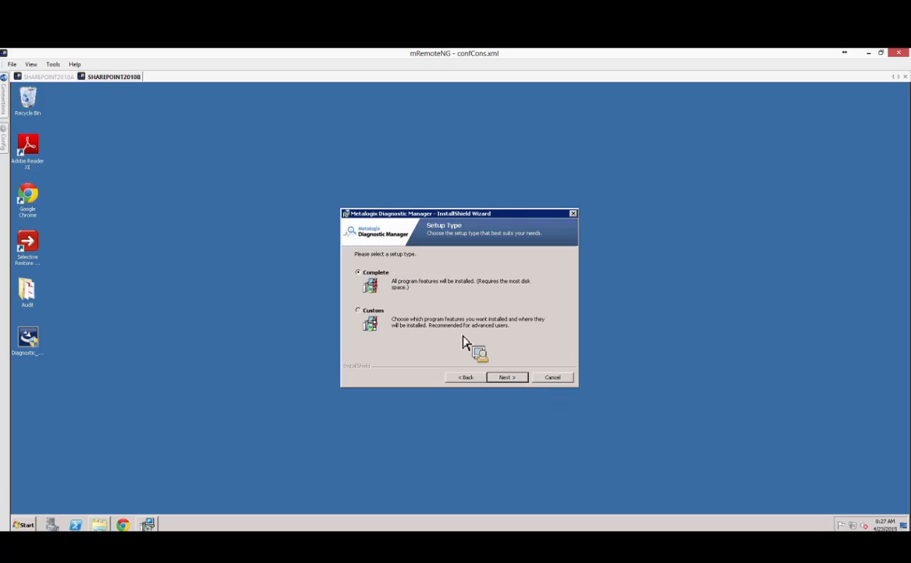
Try the Custom setup, reviewing features and leaving Component Analysis set to install locally.
{"action": "left_click", "coordinate": [358, 312]}
{"action": "left_click", "coordinate": [516, 378]}
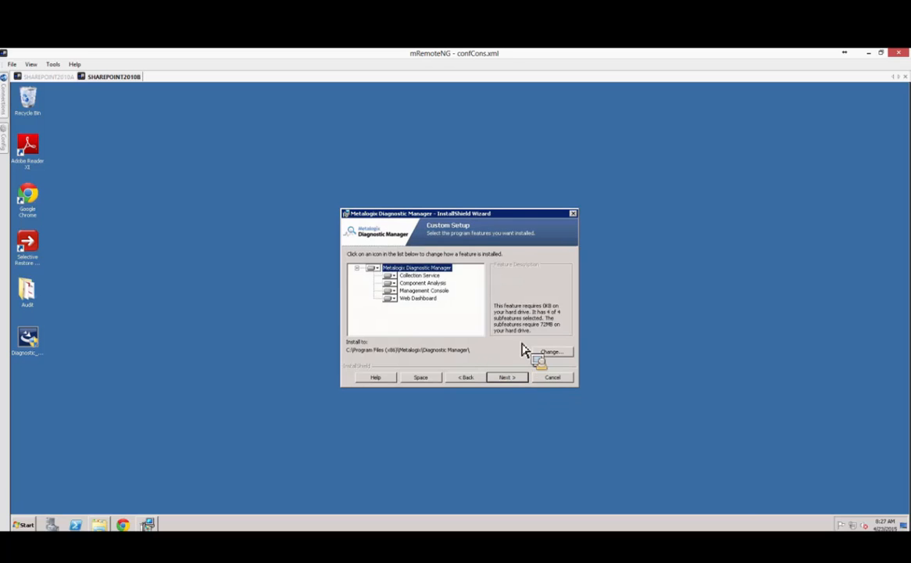
{"action": "key", "text": "Down"}
{"action": "key", "text": "Down"}
{"action": "key", "text": "Down"}
{"action": "key", "text": "Down"}
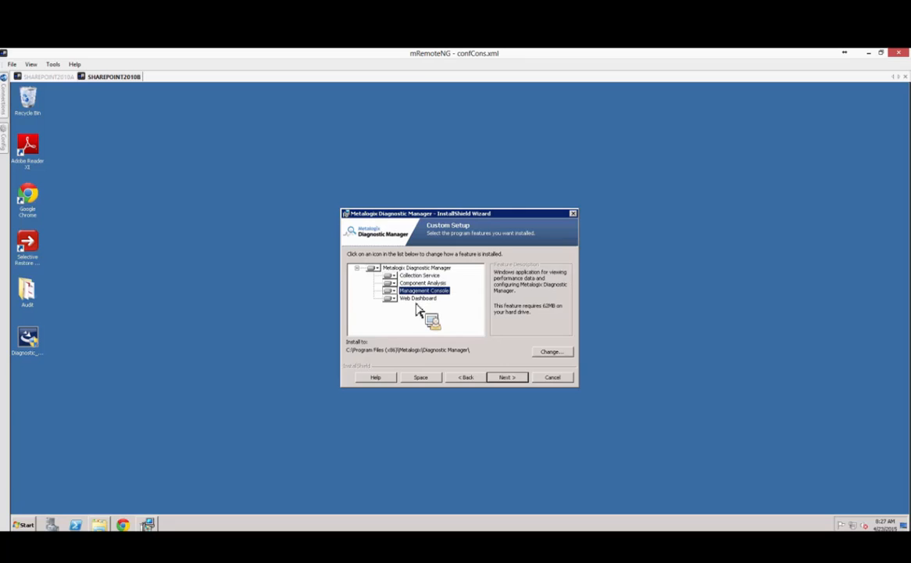
{"action": "key", "text": "Up"}
{"action": "key", "text": "Up"}
{"action": "key", "text": "Up"}
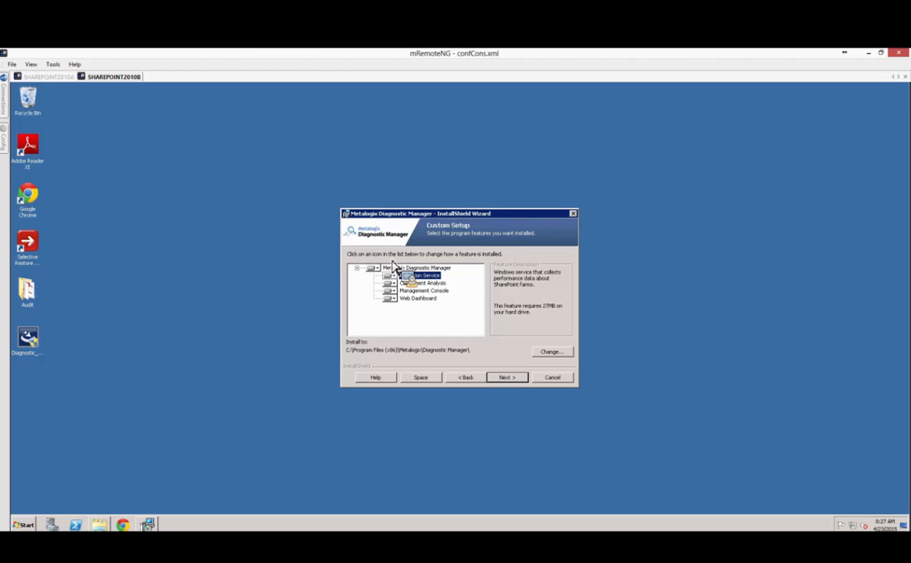
{"action": "left_click", "coordinate": [389, 283]}
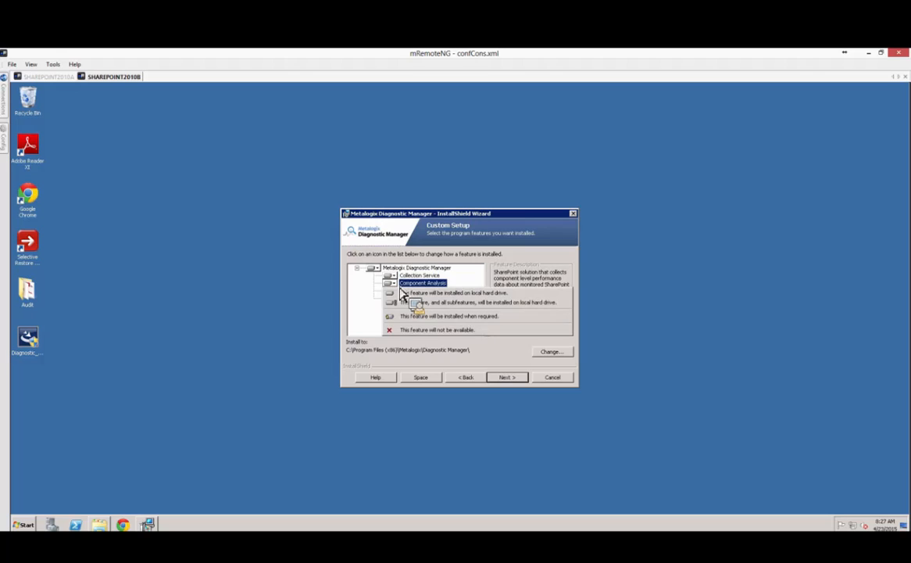
{"action": "left_click", "coordinate": [416, 330]}
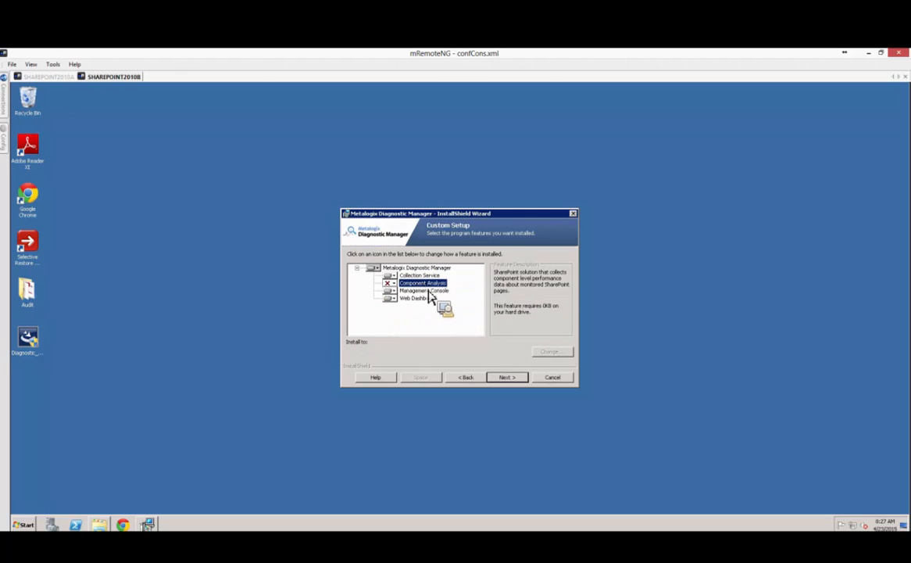
{"action": "left_click", "coordinate": [389, 283]}
{"action": "left_click", "coordinate": [408, 302]}
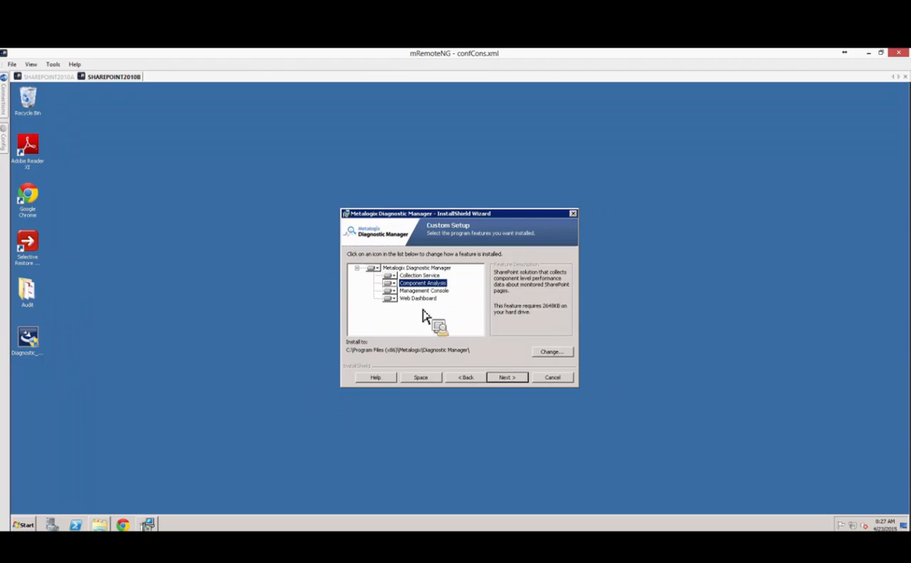
Go back, choose the Complete setup type, and continue to the Repository page.
{"action": "left_click", "coordinate": [468, 377]}
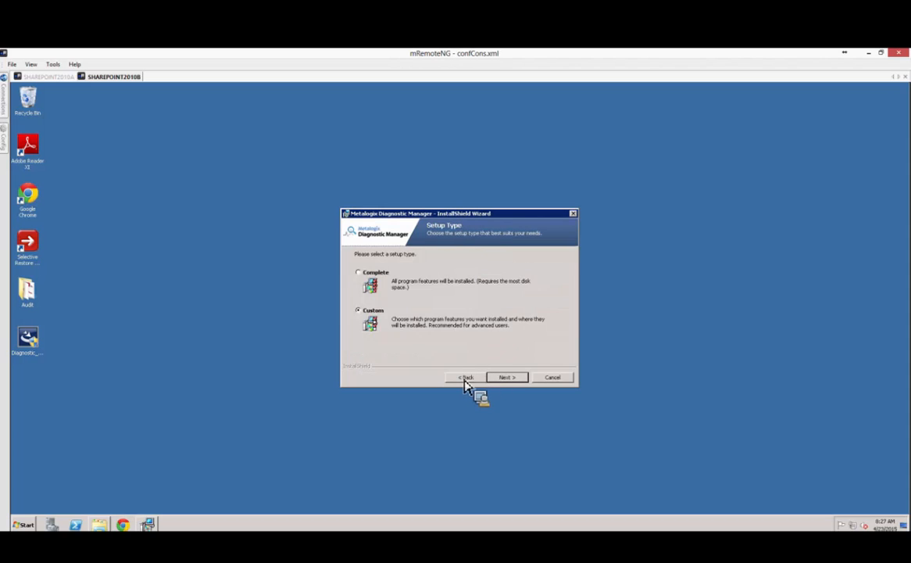
{"action": "left_click", "coordinate": [369, 273]}
{"action": "left_click", "coordinate": [510, 378]}
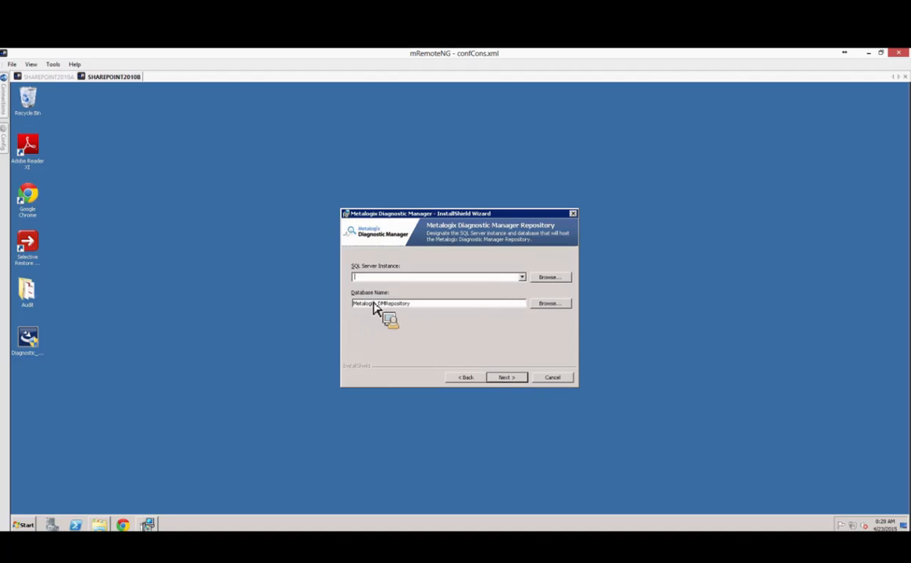
Open a remote desktop session to the SQL server, then return to SHAREPOINT2010B.
{"action": "mouse_move", "coordinate": [5, 98]}
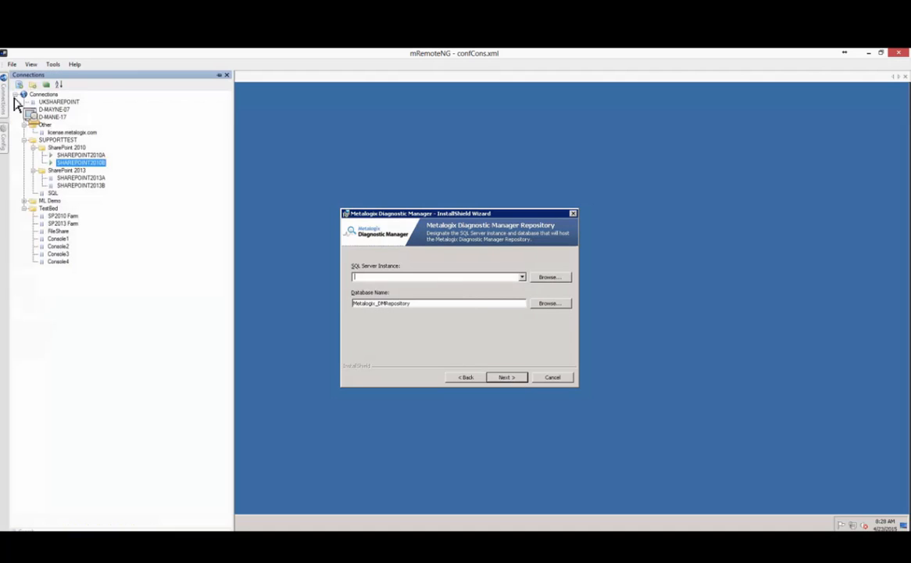
{"action": "double_click", "coordinate": [54, 194]}
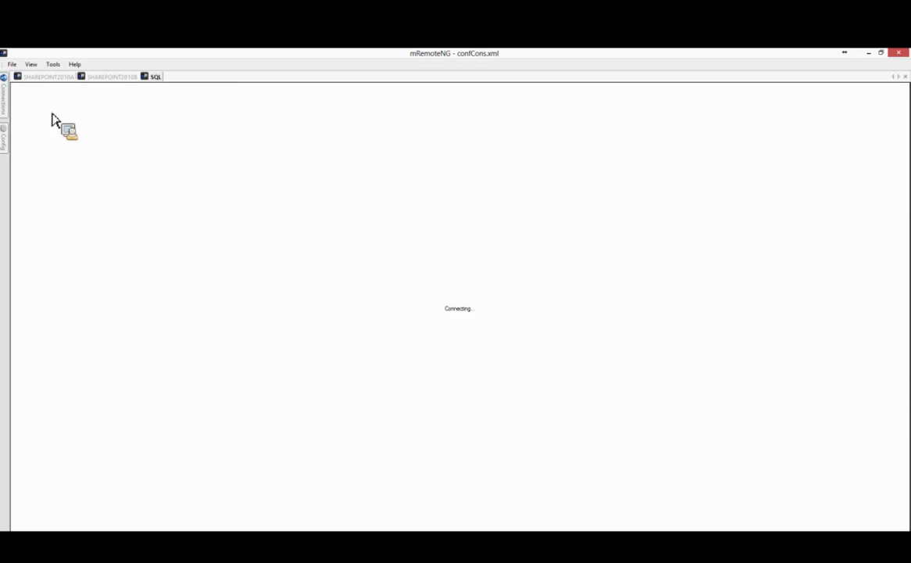
{"action": "left_click", "coordinate": [90, 76]}
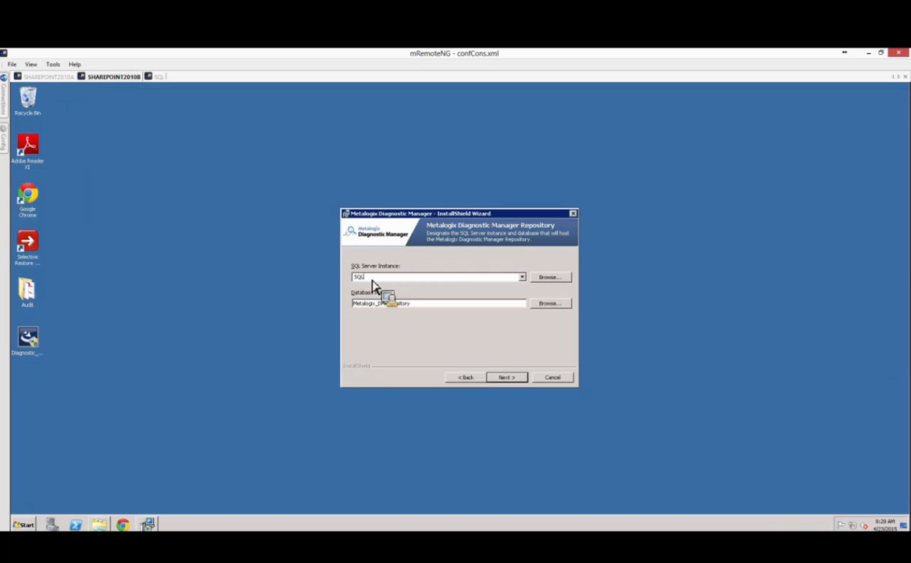
Set the repository SQL Server instance to SQL and review the repository database name.
{"action": "key", "text": "Tab"}
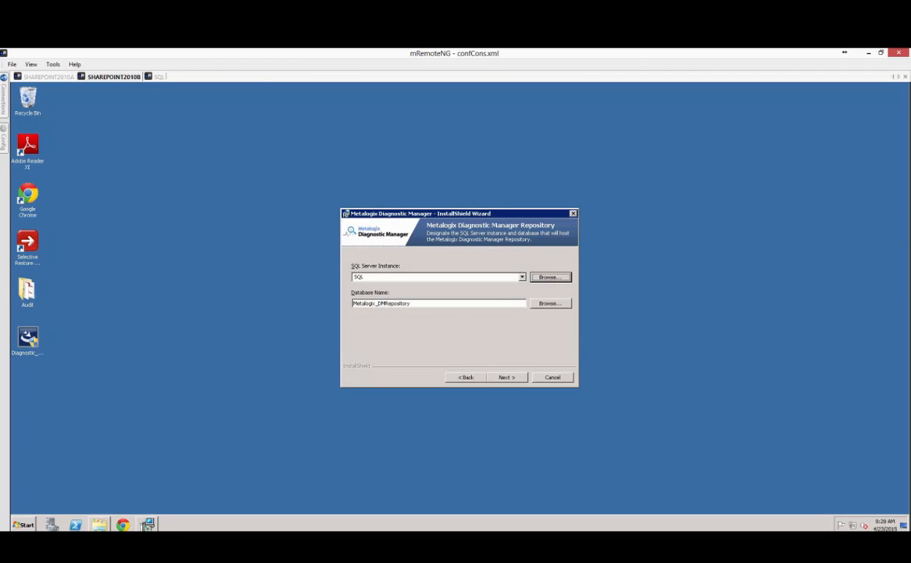
{"action": "left_click", "coordinate": [598, 182]}
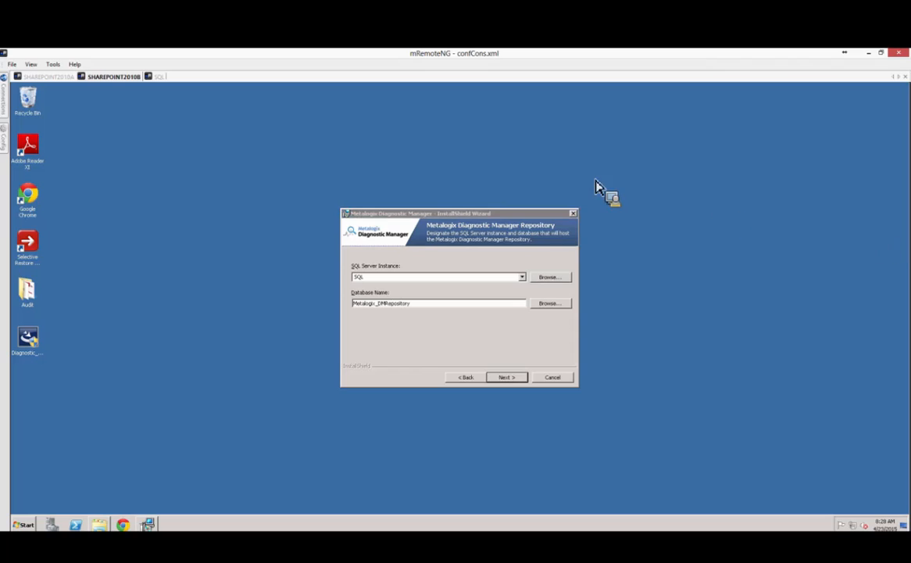
{"action": "double_click", "coordinate": [455, 307]}
{"action": "key", "text": "End"}
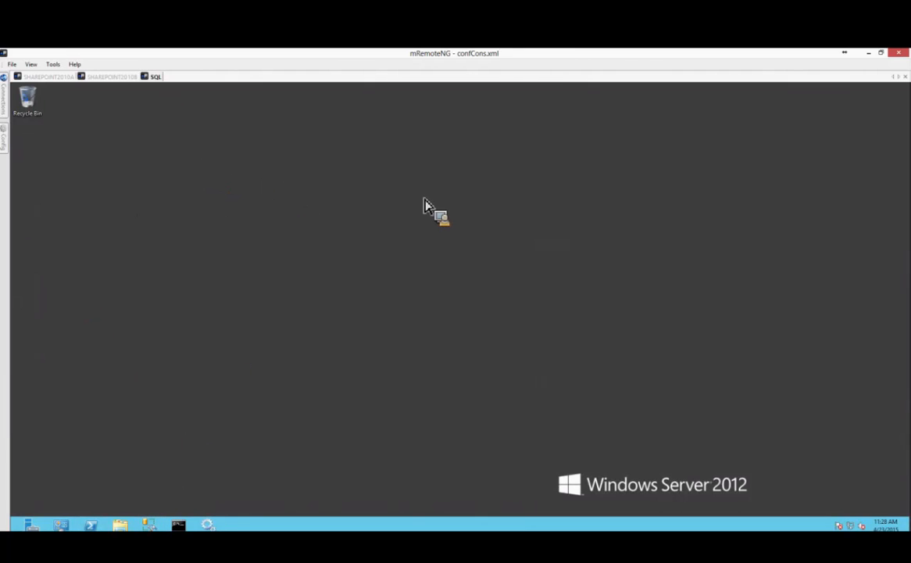
View the download files on SHAREPOINT2010A, then return to the SHAREPOINT2010B wizard.
{"action": "left_click", "coordinate": [57, 77]}
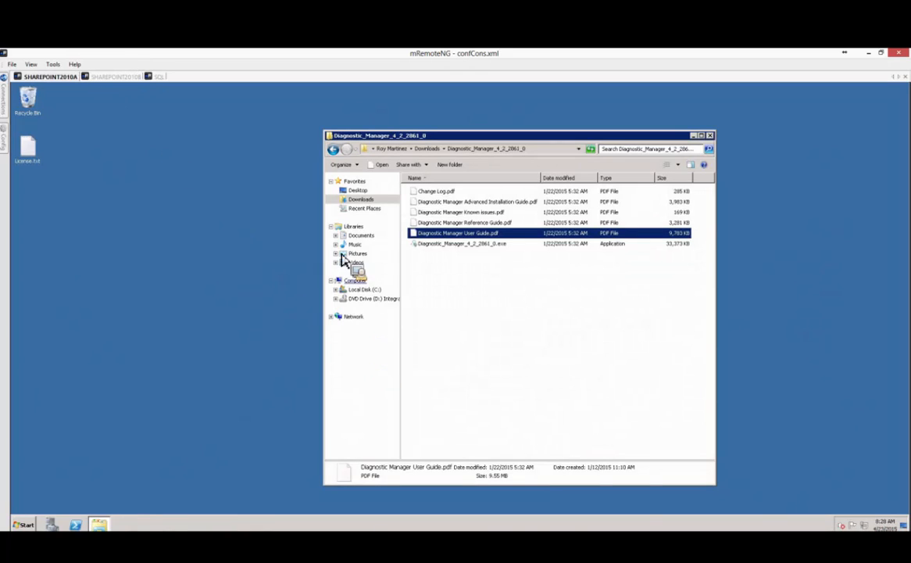
{"action": "left_click", "coordinate": [112, 76]}
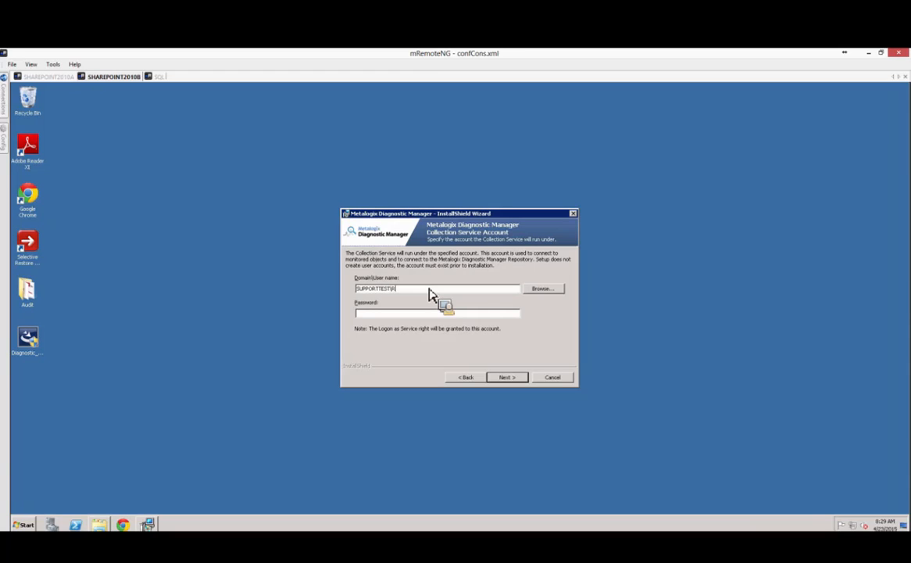
Connect to the SQL Server engine in SSMS and enter the service account's user name and password.
{"action": "key", "text": "Tab"}
{"action": "left_click", "coordinate": [428, 289]}
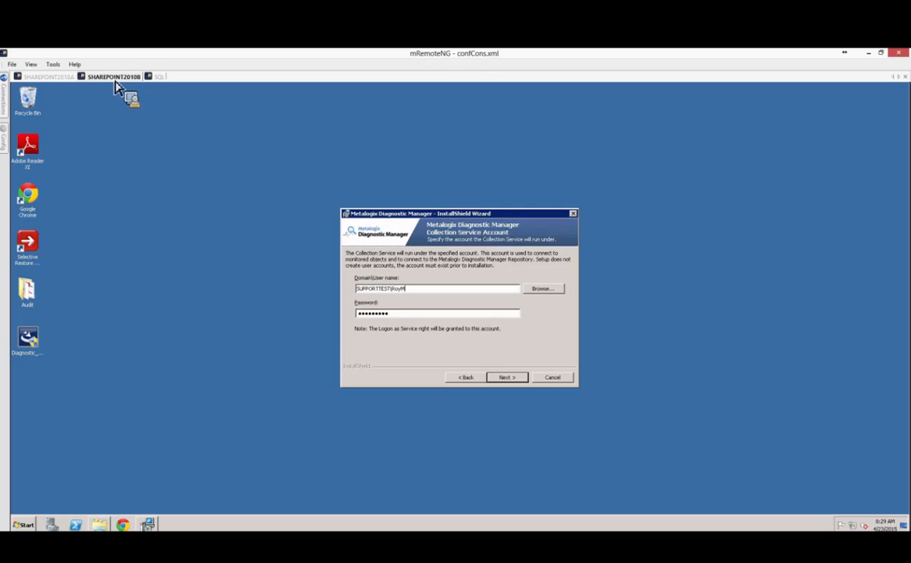
{"action": "left_click", "coordinate": [160, 78]}
{"action": "left_click", "coordinate": [412, 318]}
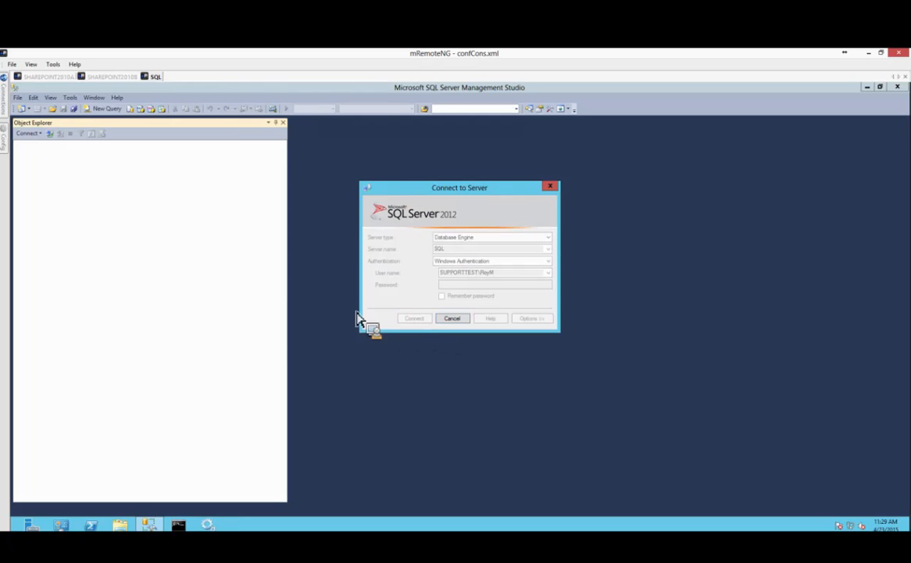
{"action": "left_click", "coordinate": [115, 78]}
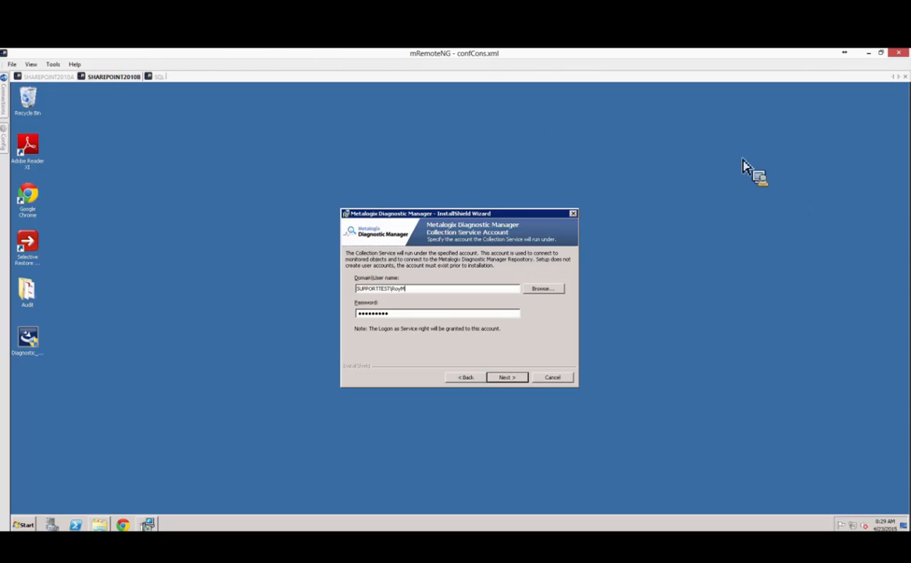
{"action": "left_click", "coordinate": [156, 78]}
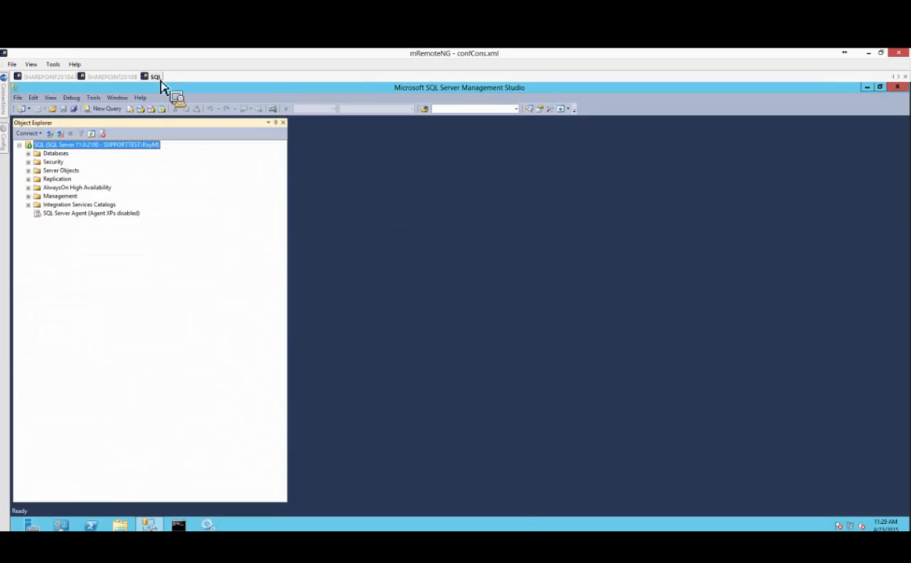
{"action": "left_click", "coordinate": [113, 76]}
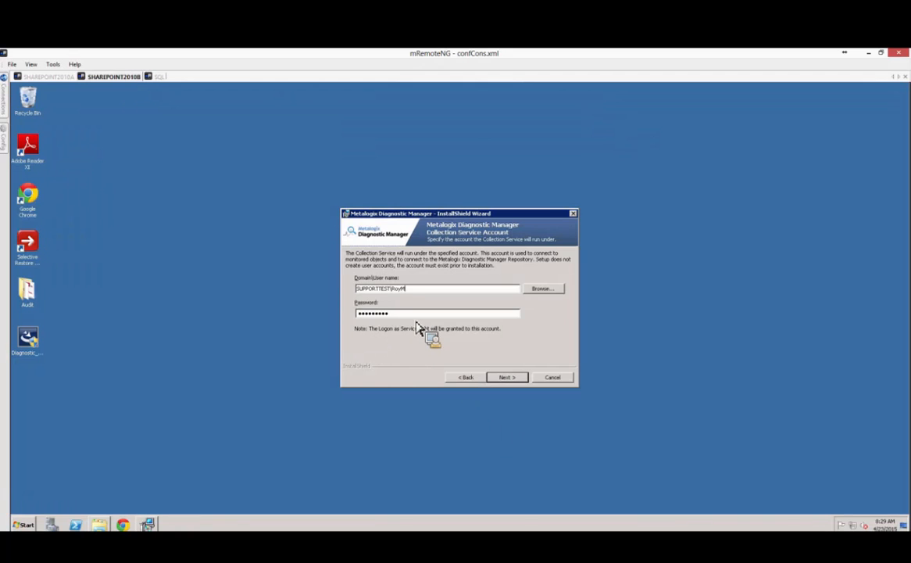
{"action": "left_click", "coordinate": [399, 313]}
Install Diagnostic Manager on SHAREPOINT2010B and finish with 'Launch Metalogix Diagnostic Manager' left checked.
{"action": "left_click", "coordinate": [509, 380]}
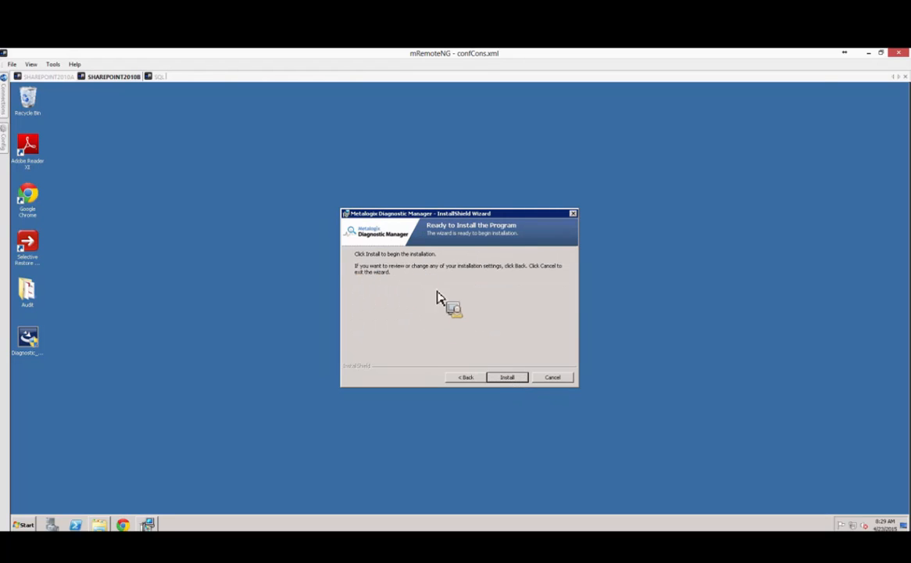
{"action": "left_click", "coordinate": [507, 378]}
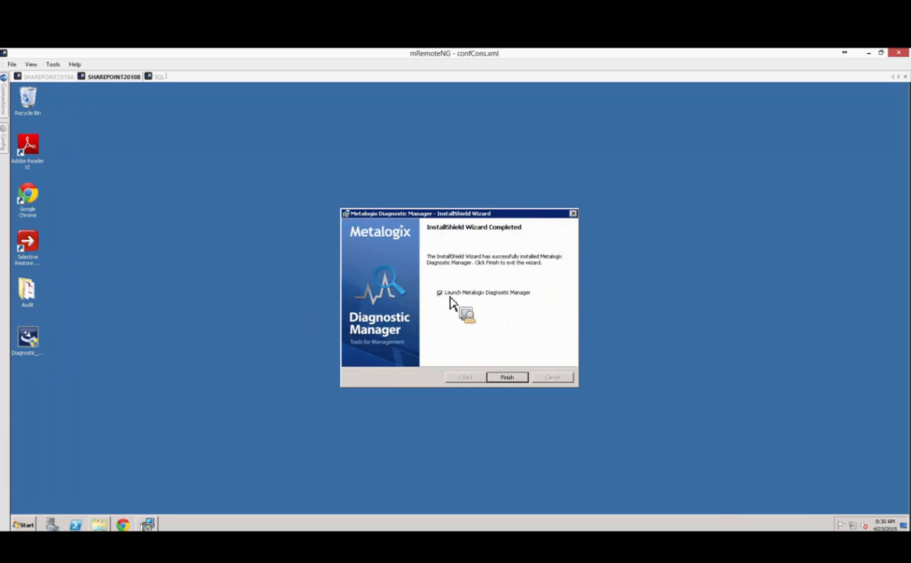
{"action": "left_click", "coordinate": [507, 378]}
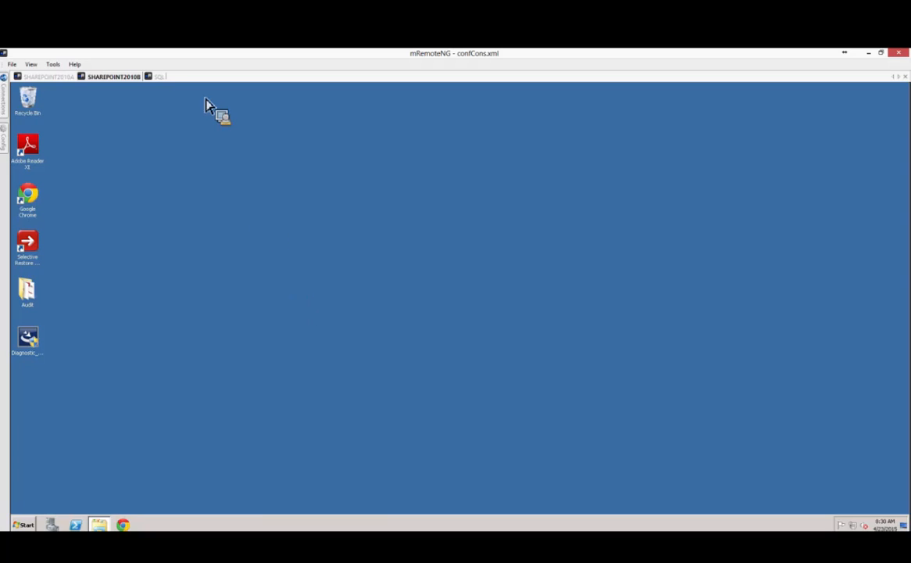
{"action": "left_click", "coordinate": [156, 77]}
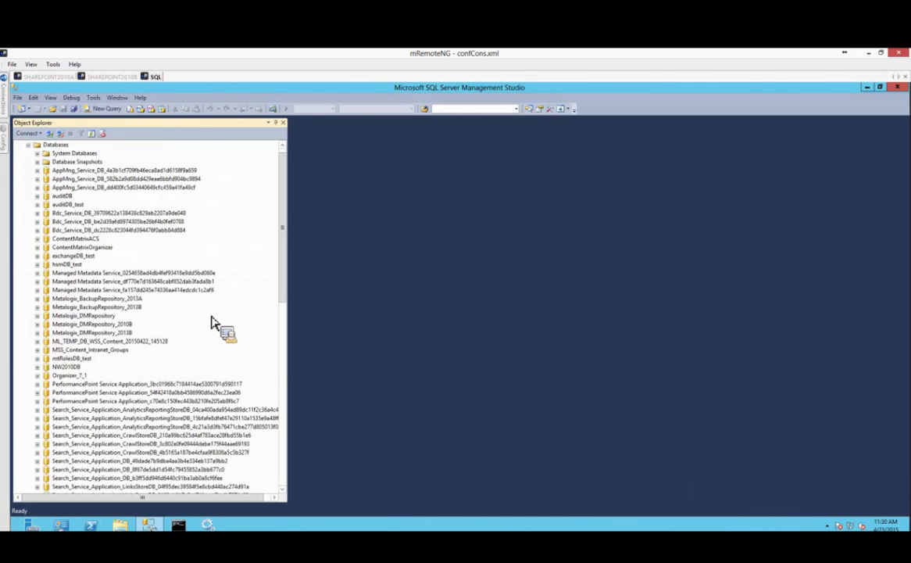
{"action": "left_click", "coordinate": [71, 324]}
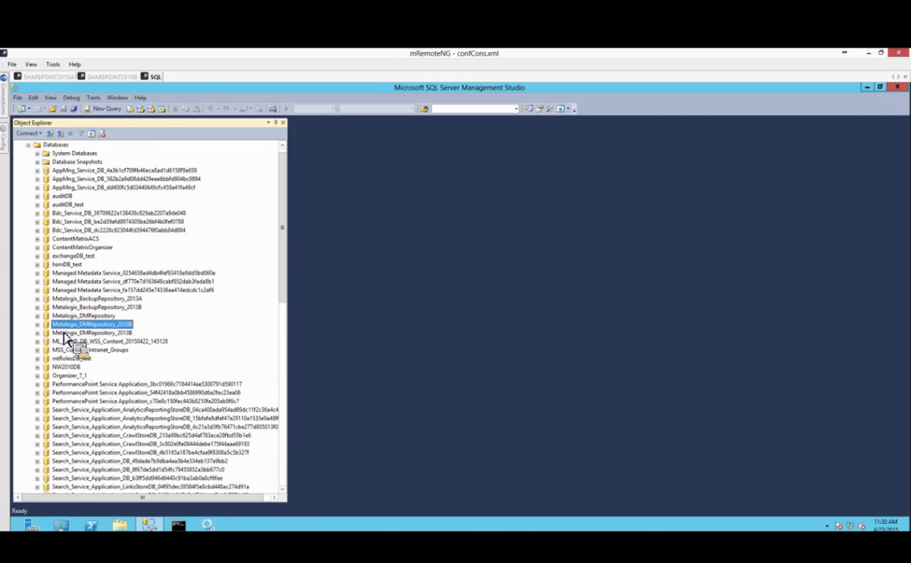
{"action": "left_click_drag", "start_coordinate": [66, 335], "coordinate": [134, 334]}
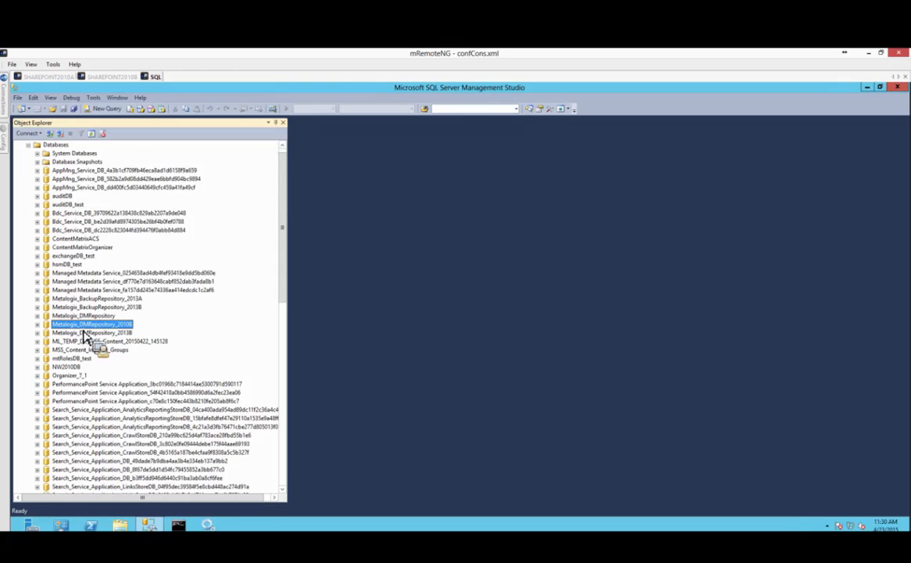
{"action": "mouse_move", "coordinate": [86, 336]}
{"action": "left_mouse_down"}
{"action": "mouse_move", "coordinate": [118, 326]}
{"action": "mouse_move", "coordinate": [45, 333]}
{"action": "mouse_move", "coordinate": [49, 347]}
{"action": "mouse_move", "coordinate": [179, 362]}
{"action": "mouse_move", "coordinate": [85, 360]}
{"action": "mouse_move", "coordinate": [99, 344]}
{"action": "left_mouse_up"}
{"action": "scroll", "coordinate": [100, 344], "scroll_direction": "down", "scroll_amount": 11}
{"action": "scroll", "coordinate": [99, 344], "scroll_direction": "up", "scroll_amount": 2}
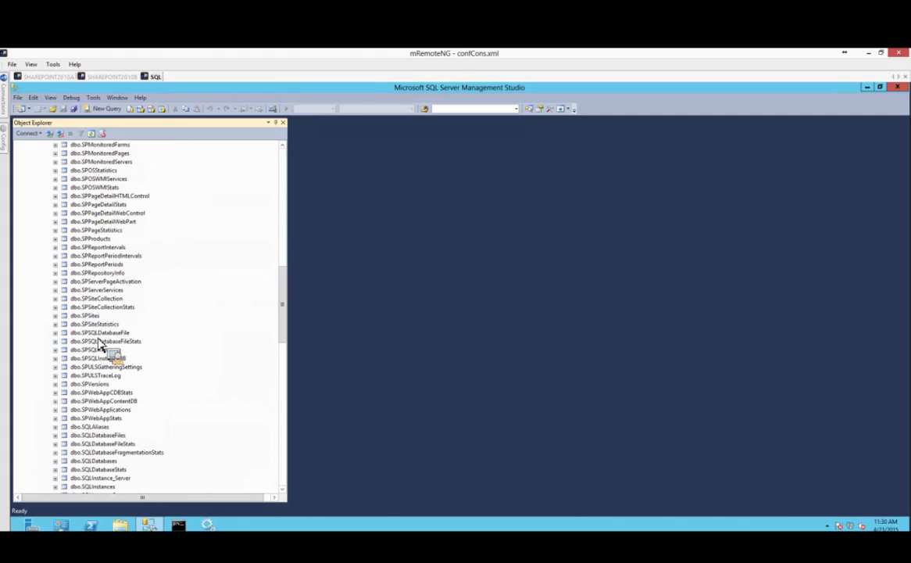
{"action": "scroll", "coordinate": [99, 344], "scroll_direction": "up", "scroll_amount": 15}
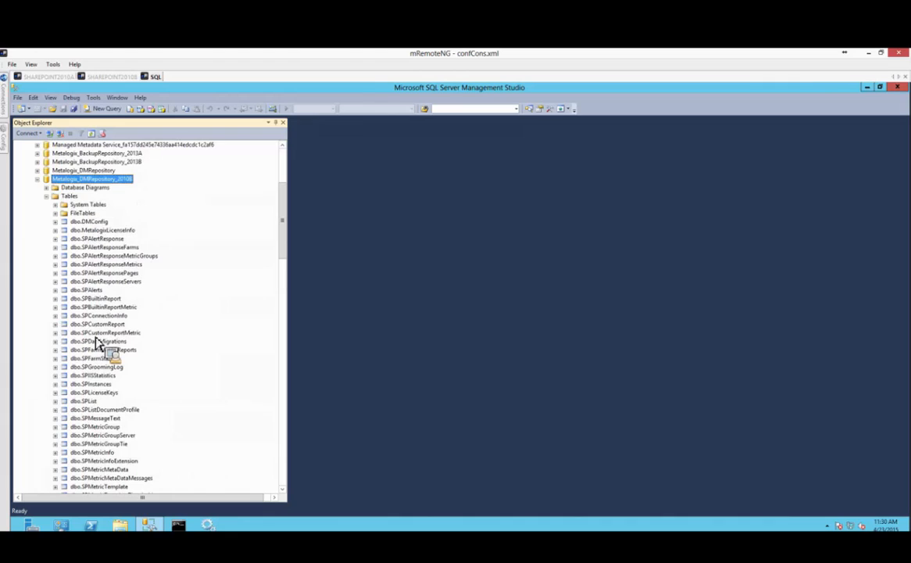
{"action": "left_click_drag", "start_coordinate": [99, 333], "coordinate": [43, 190]}
{"action": "left_click", "coordinate": [37, 179]}
{"action": "scroll", "coordinate": [132, 222], "scroll_direction": "up", "scroll_amount": 3}
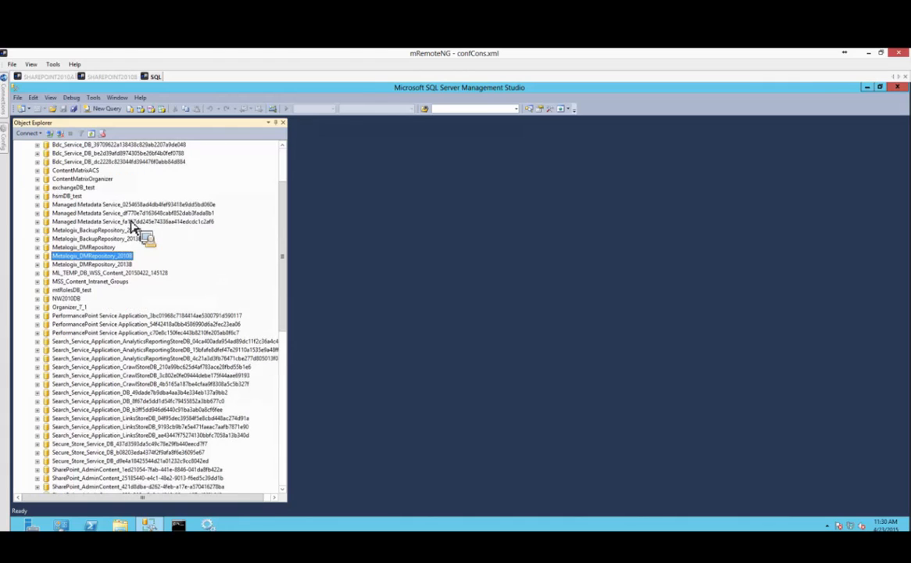
Close the Diagnostic Manager download folder on SHAREPOINT2010A and return to the SQL server session.
{"action": "left_click", "coordinate": [117, 76]}
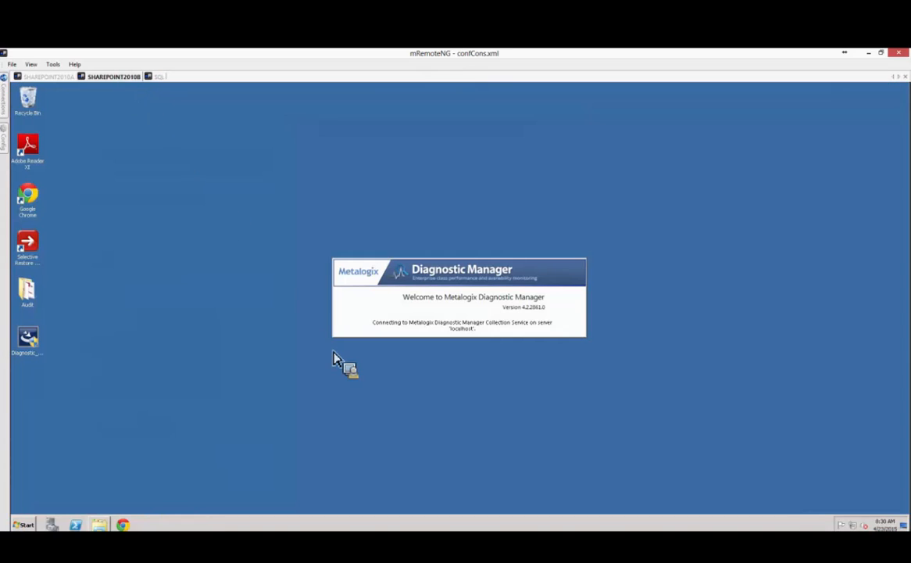
{"action": "left_click", "coordinate": [49, 77]}
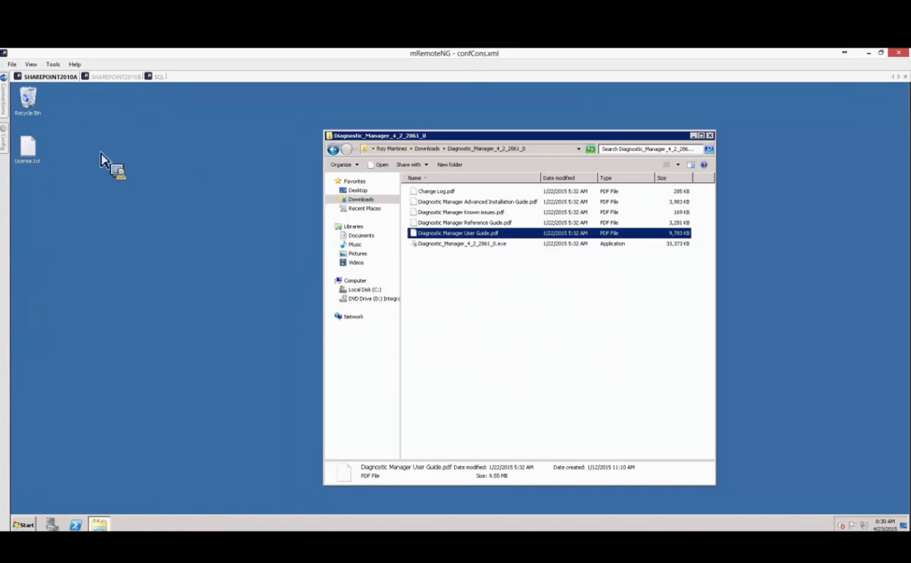
{"action": "left_click", "coordinate": [709, 135]}
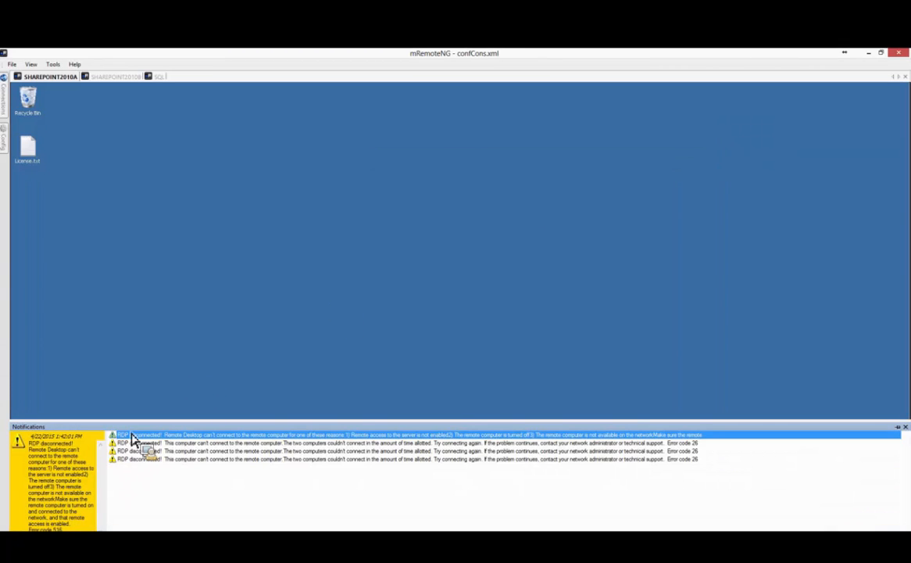
{"action": "left_click", "coordinate": [102, 76]}
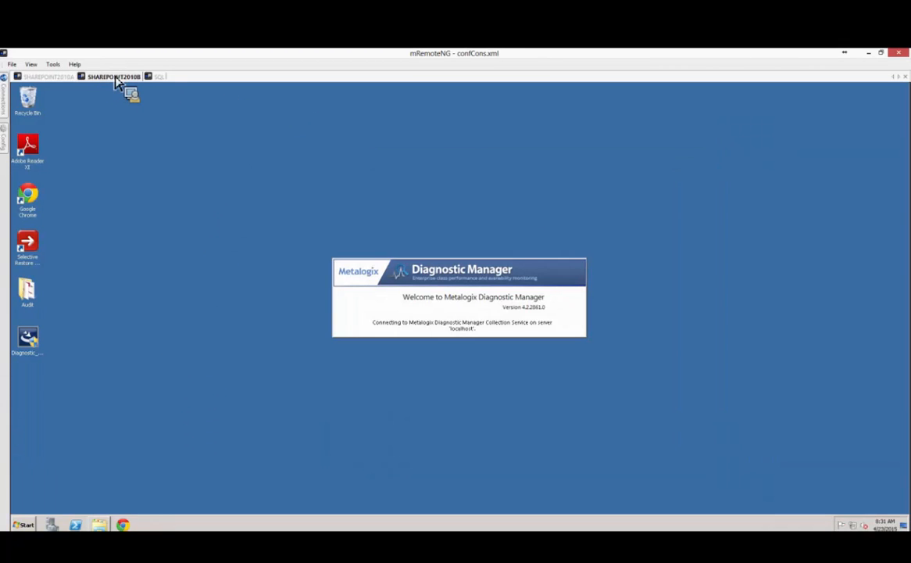
{"action": "left_click", "coordinate": [158, 77]}
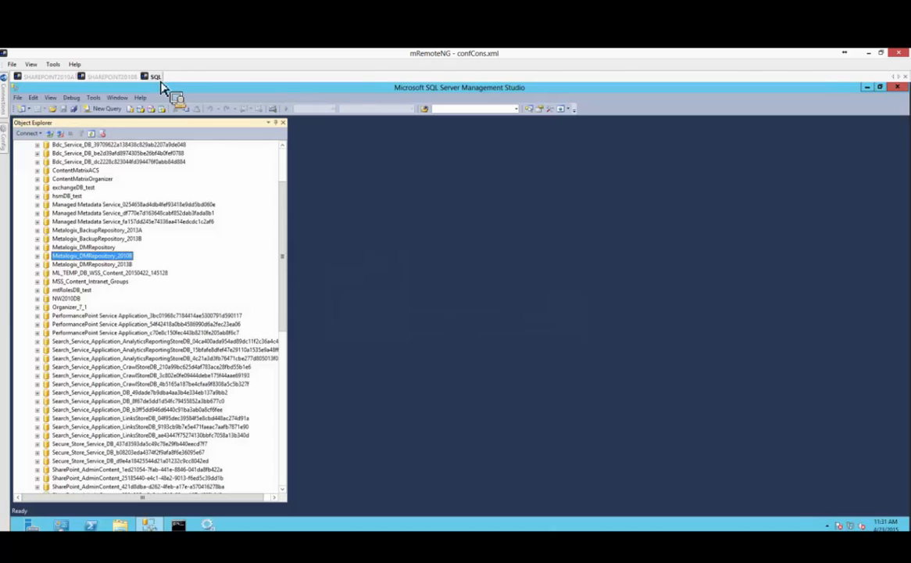
Select and execute the top 1000 rows of Metalogix_DMRepository's dbo.MetalogixLicenseInfo table.
{"action": "left_click", "coordinate": [37, 247]}
{"action": "double_click", "coordinate": [55, 264]}
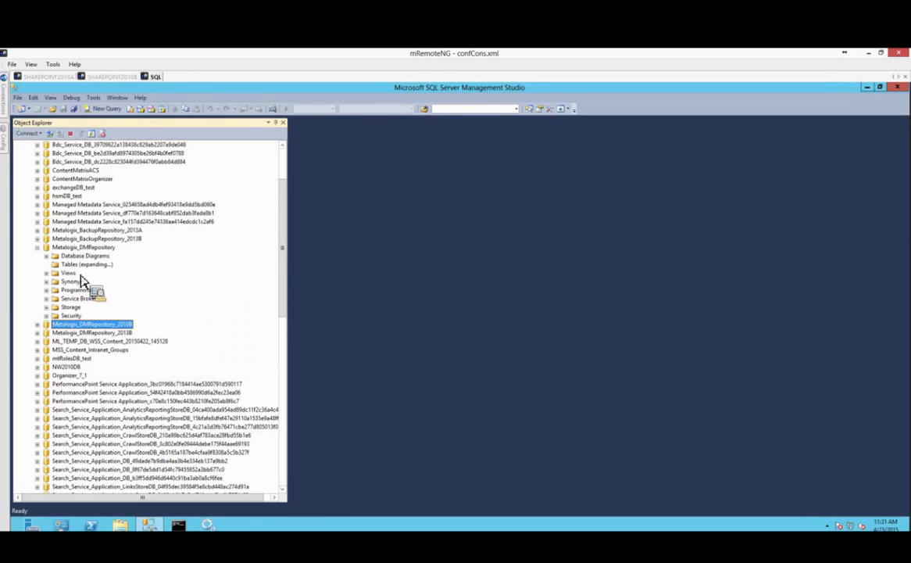
{"action": "left_click_drag", "start_coordinate": [90, 294], "coordinate": [129, 185]}
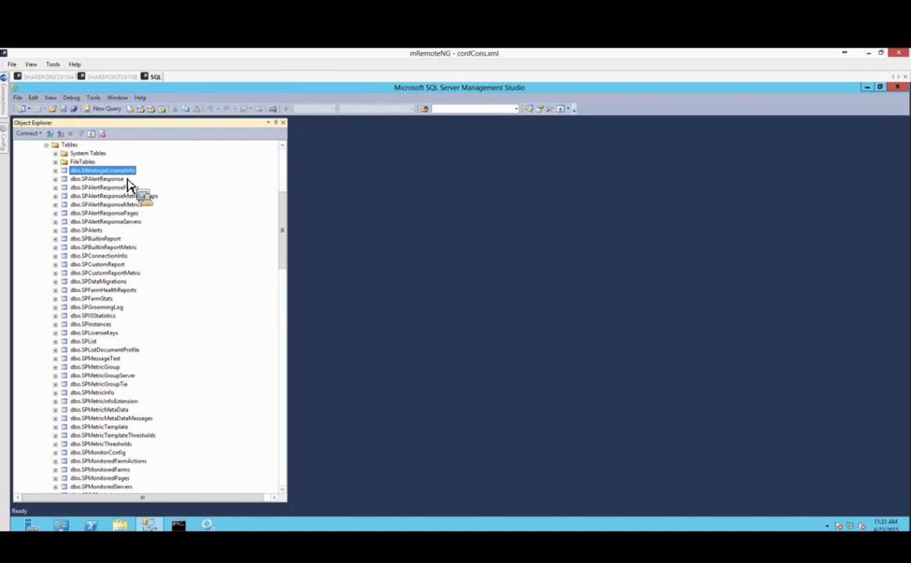
{"action": "right_click", "coordinate": [91, 171]}
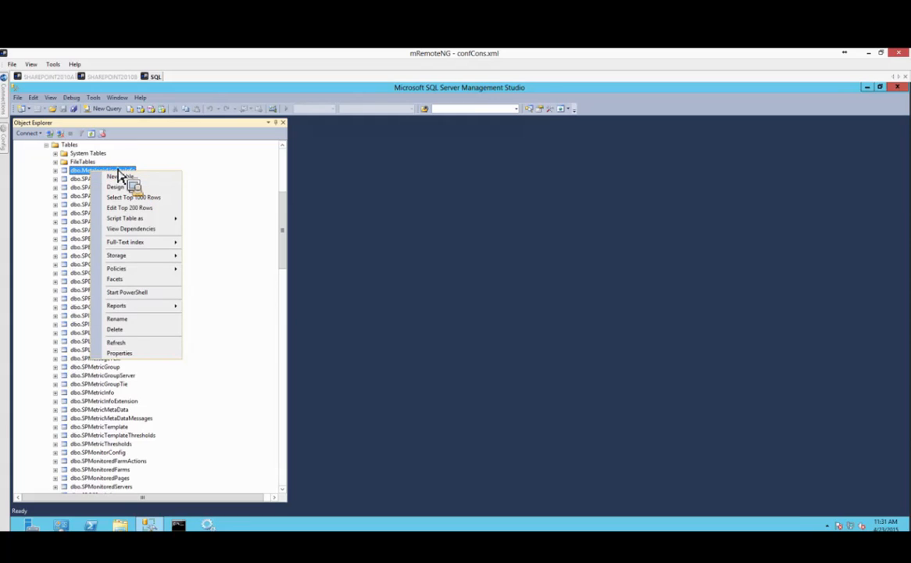
{"action": "left_click", "coordinate": [125, 200]}
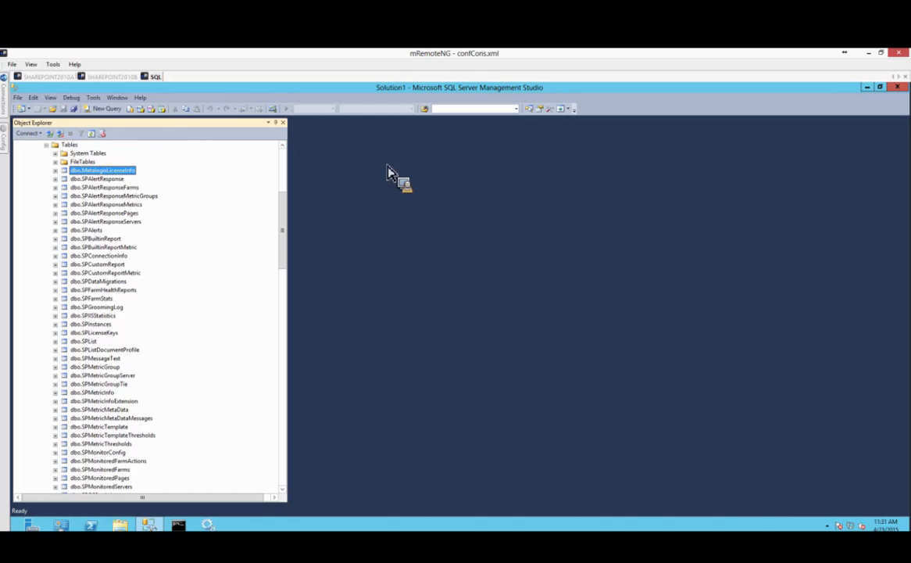
{"action": "left_click", "coordinate": [114, 78]}
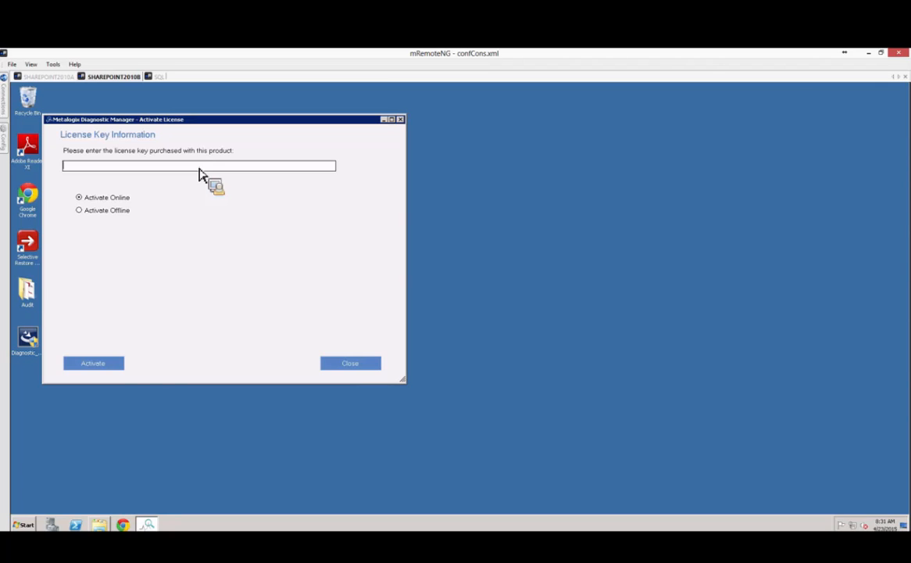
{"action": "left_click", "coordinate": [157, 77]}
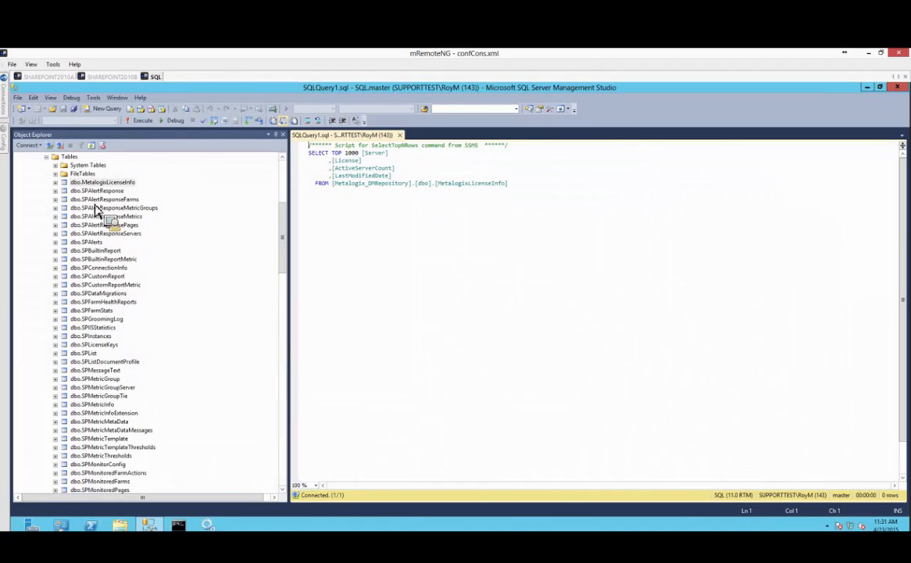
{"action": "key", "text": "F5"}
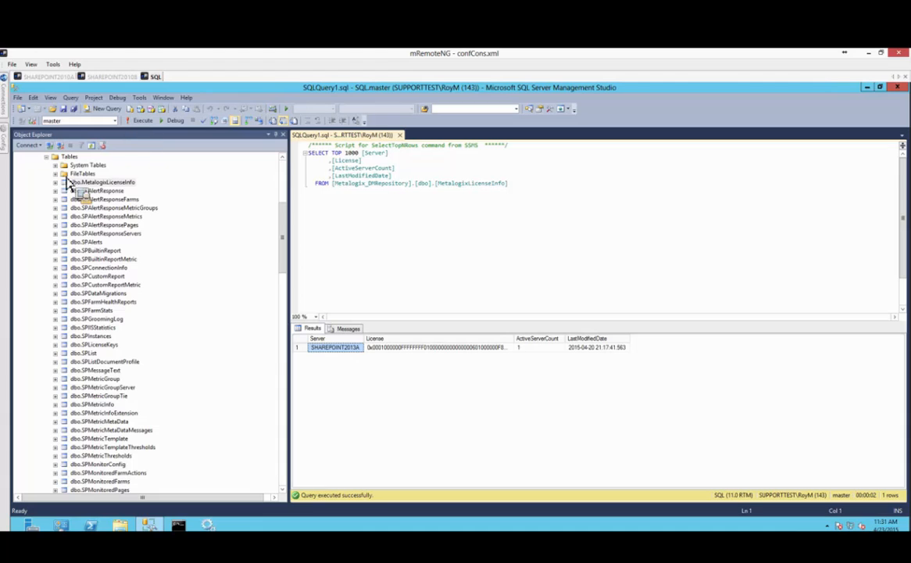
Collapse the Tables folder and the Metalogix_DMRepository database in Object Explorer.
{"action": "left_click", "coordinate": [47, 157]}
{"action": "scroll", "coordinate": [267, 237], "scroll_direction": "up", "scroll_amount": 4}
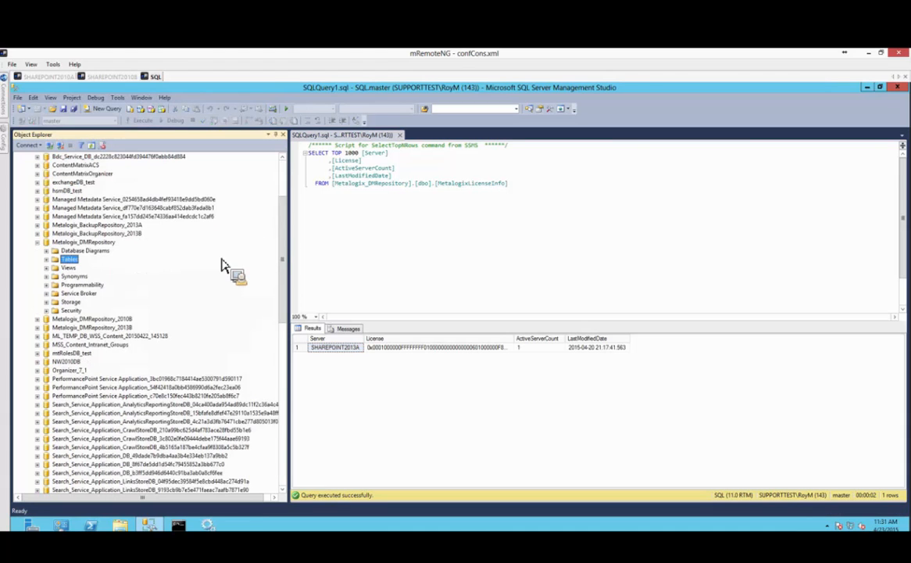
{"action": "left_click", "coordinate": [36, 241]}
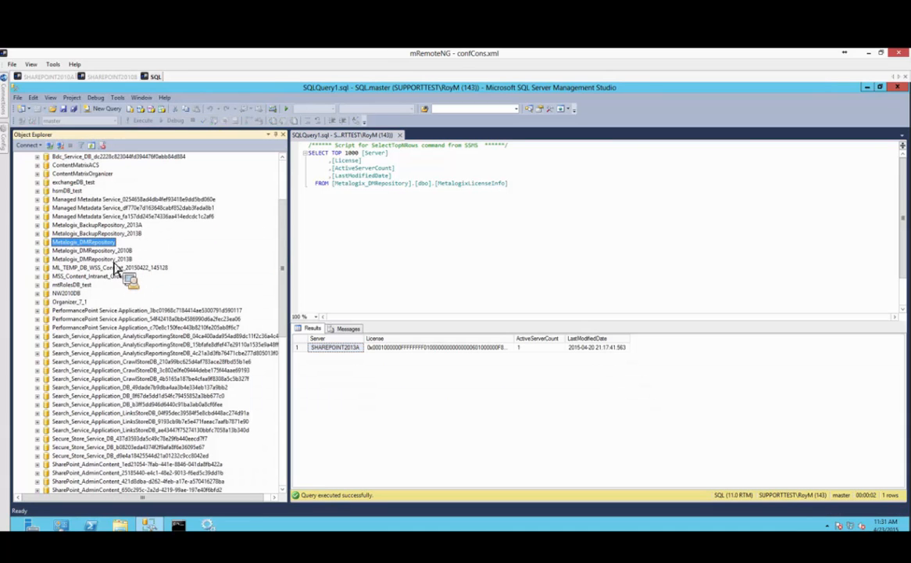
{"action": "left_click_drag", "start_coordinate": [115, 267], "coordinate": [44, 114]}
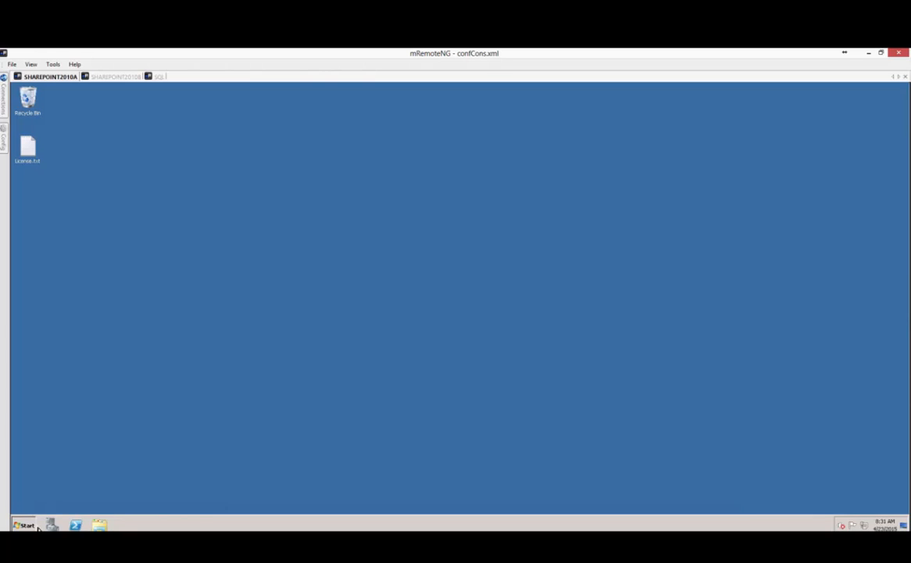
Launch Metalogix Diagnostic Manager from the SHAREPOINT2010A Start menu and let it connect to localhost.
{"action": "left_click_drag", "start_coordinate": [38, 528], "coordinate": [69, 239]}
{"action": "mouse_move", "coordinate": [203, 258]}
{"action": "left_mouse_down"}
{"action": "mouse_move", "coordinate": [220, 253]}
{"action": "mouse_move", "coordinate": [181, 258]}
{"action": "mouse_move", "coordinate": [196, 271]}
{"action": "mouse_move", "coordinate": [384, 204]}
{"action": "mouse_move", "coordinate": [377, 226]}
{"action": "mouse_move", "coordinate": [212, 115]}
{"action": "mouse_move", "coordinate": [161, 143]}
{"action": "mouse_move", "coordinate": [250, 129]}
{"action": "mouse_move", "coordinate": [149, 134]}
{"action": "mouse_move", "coordinate": [304, 166]}
{"action": "left_mouse_up"}
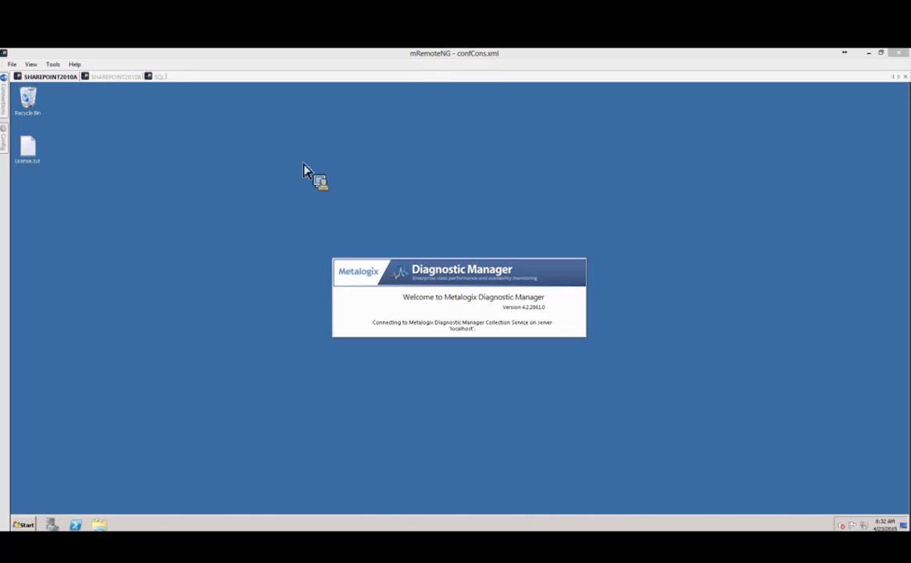
{"action": "left_click_drag", "start_coordinate": [304, 166], "coordinate": [195, 285]}
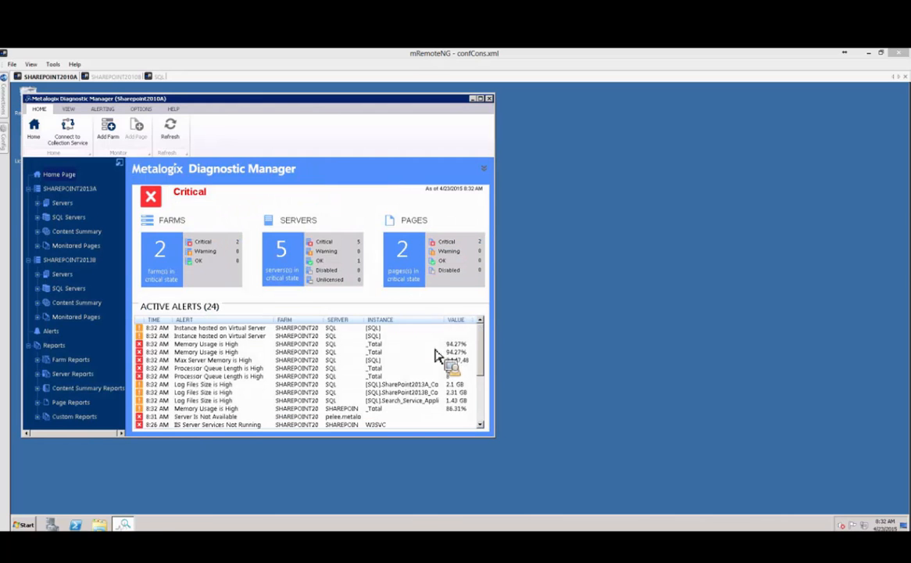
Reposition the Diagnostic Manager window and show the HELP tab's support and update options.
{"action": "left_click_drag", "start_coordinate": [291, 102], "coordinate": [374, 117]}
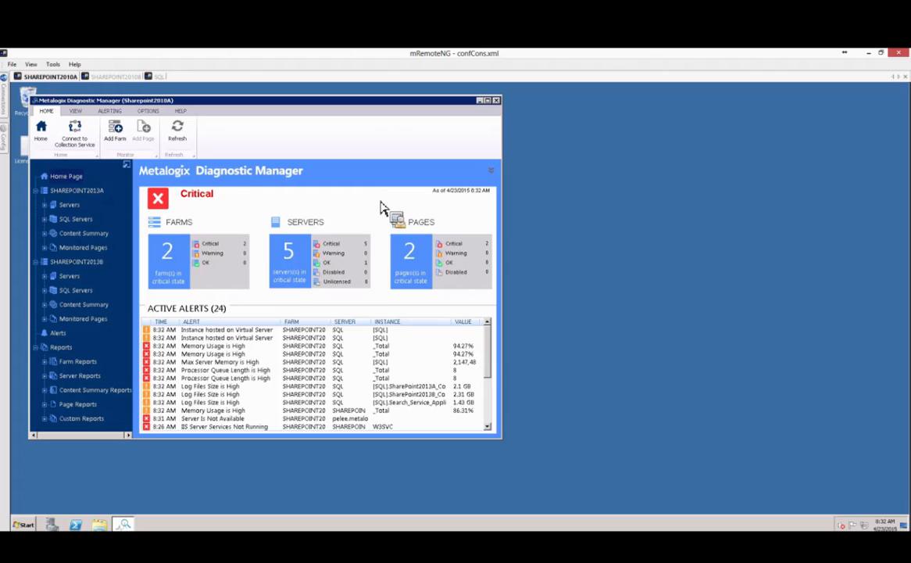
{"action": "left_click_drag", "start_coordinate": [260, 101], "coordinate": [438, 124]}
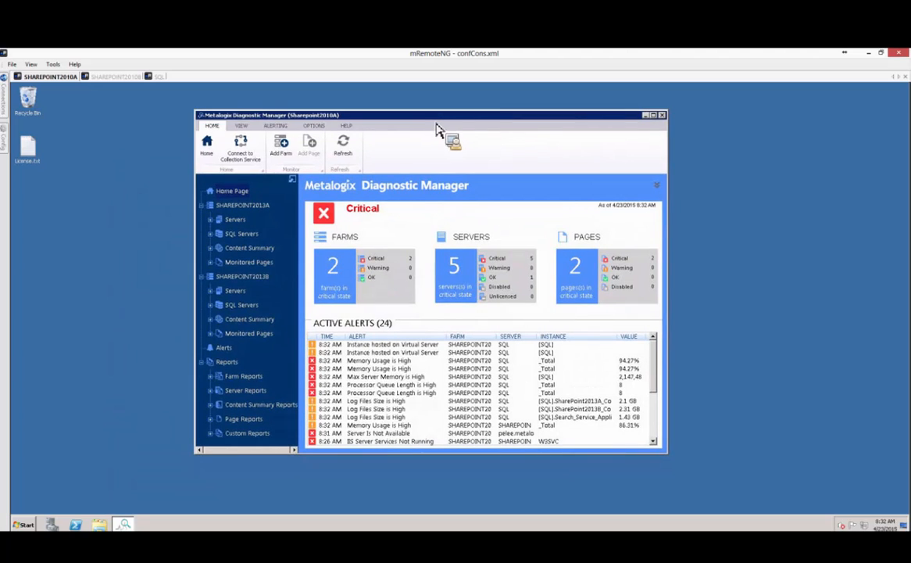
{"action": "left_click", "coordinate": [347, 125]}
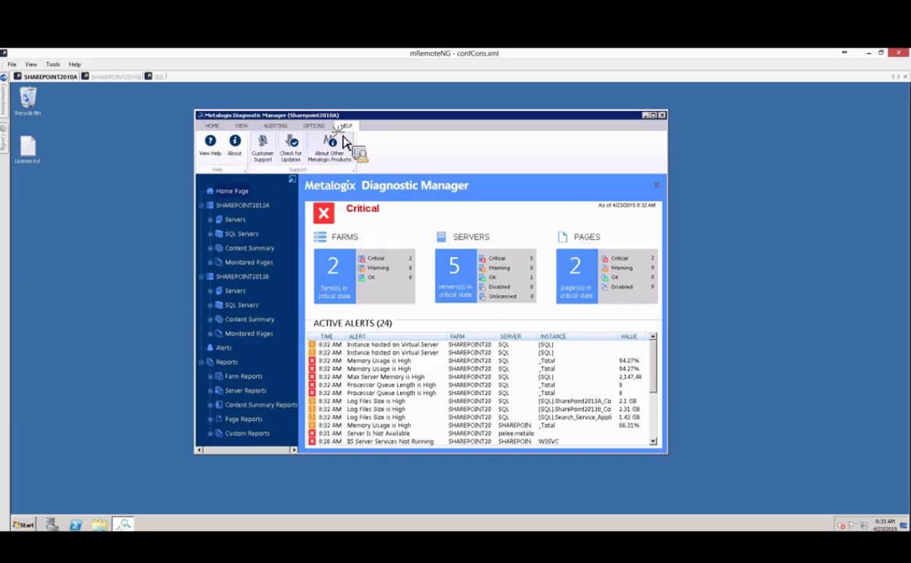
Copy the license key via OPTIONS > Manage Licenses > Update License, then close both dialogs and minimize.
{"action": "left_click", "coordinate": [314, 126]}
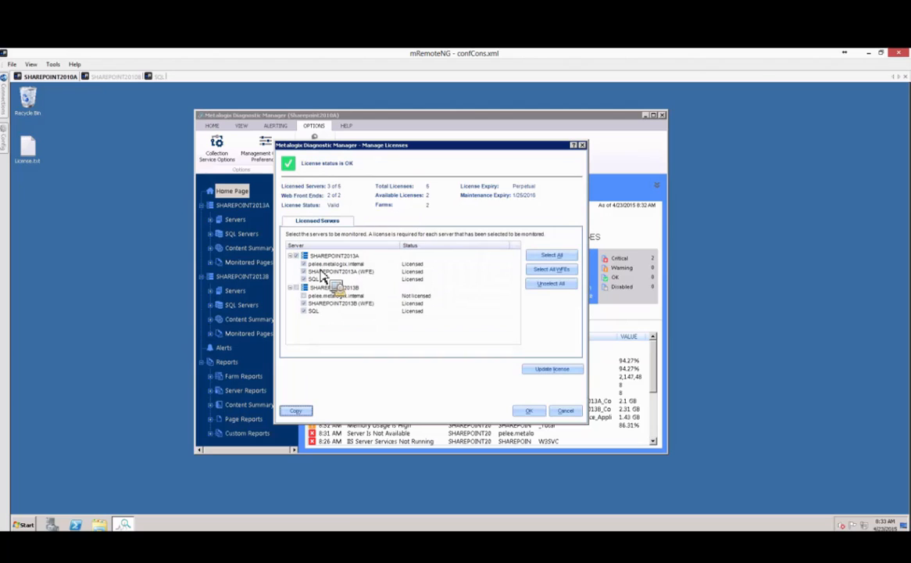
{"action": "left_click", "coordinate": [549, 368]}
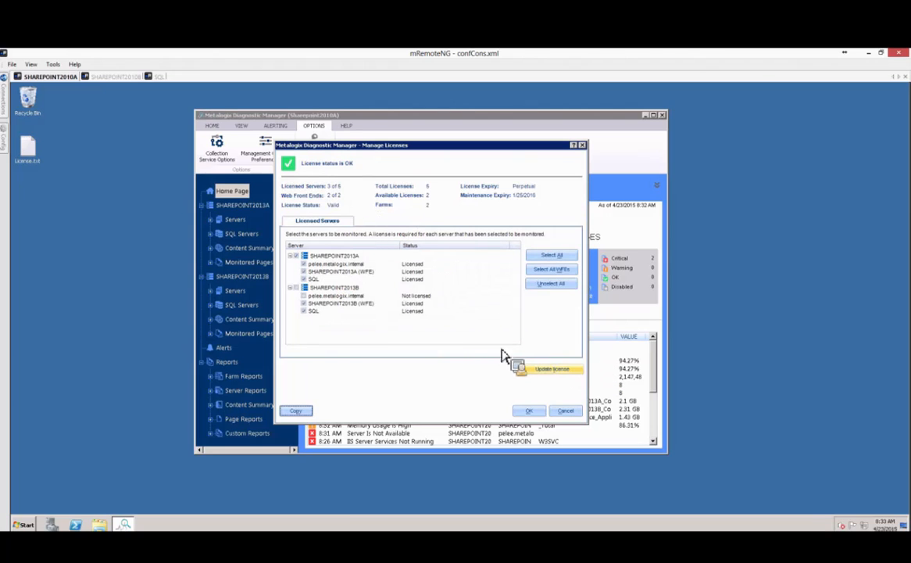
{"action": "right_click", "coordinate": [162, 179]}
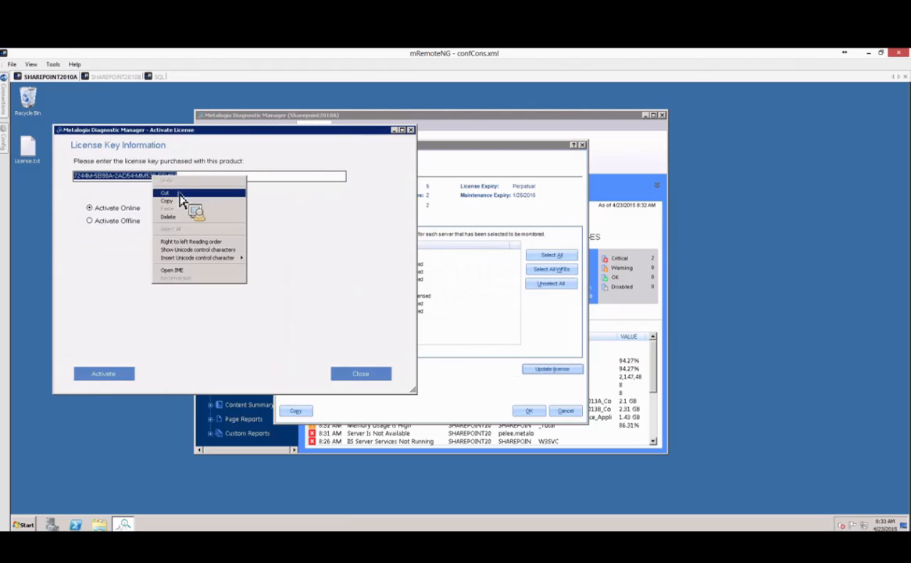
{"action": "left_click", "coordinate": [179, 199]}
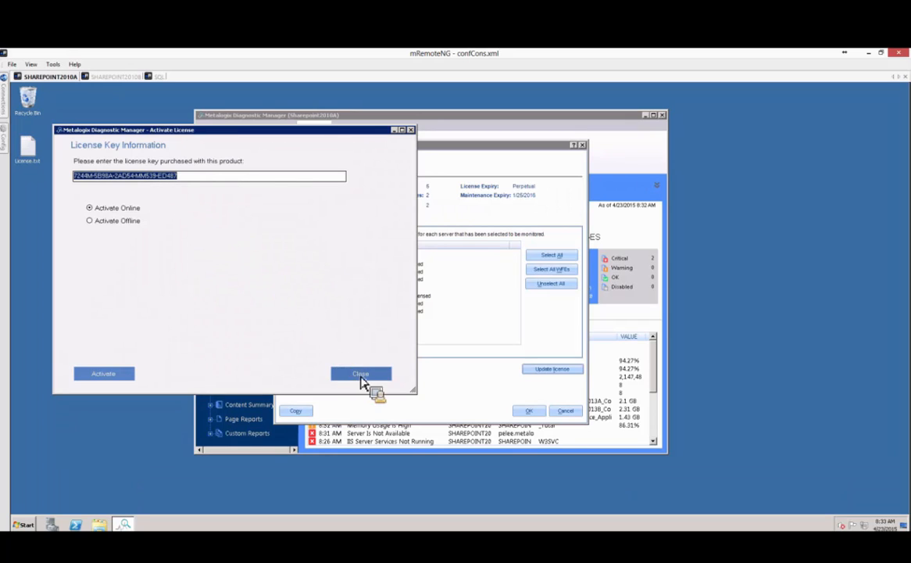
{"action": "left_click", "coordinate": [361, 375]}
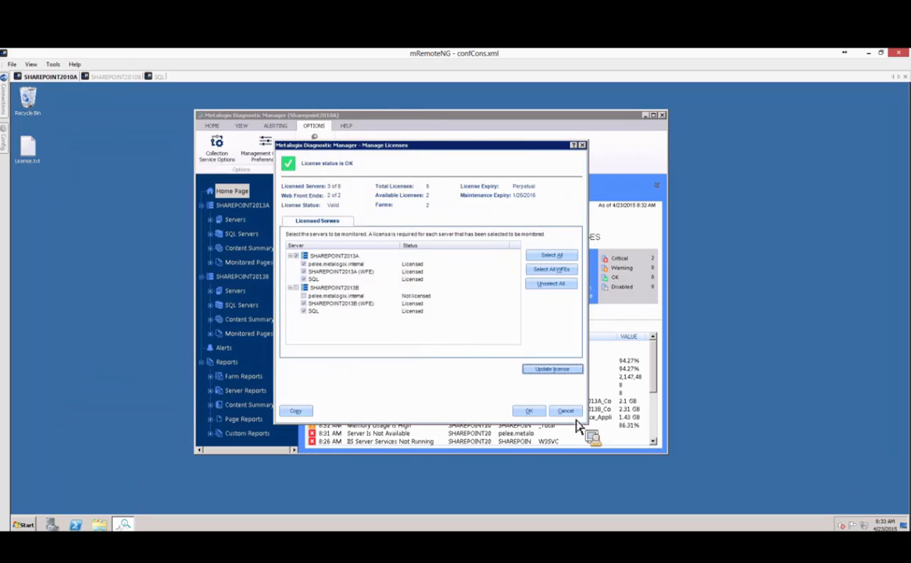
{"action": "left_click", "coordinate": [547, 410]}
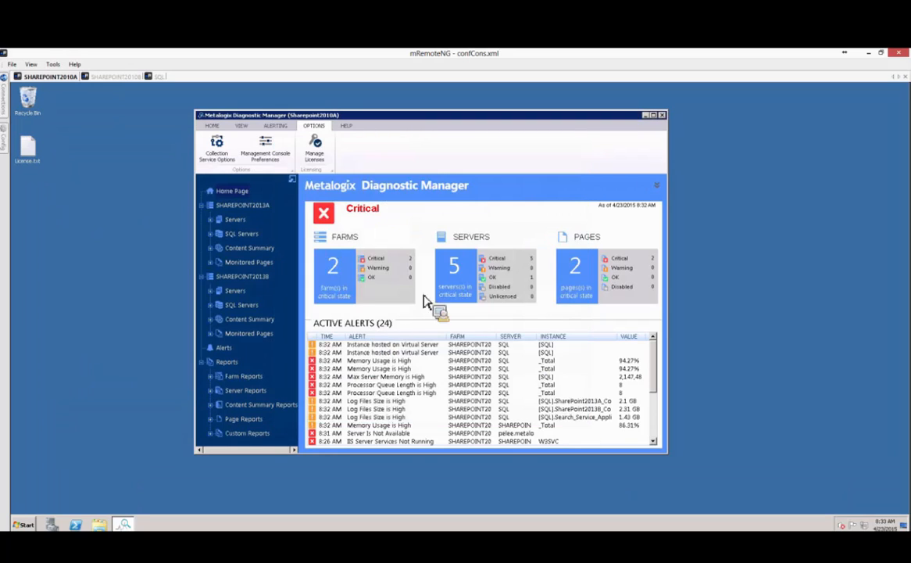
{"action": "left_click", "coordinate": [645, 116]}
Paste the copied key into SHAREPOINT2010B's Activate License dialog, activate it online, and close the window.
{"action": "left_click", "coordinate": [114, 76]}
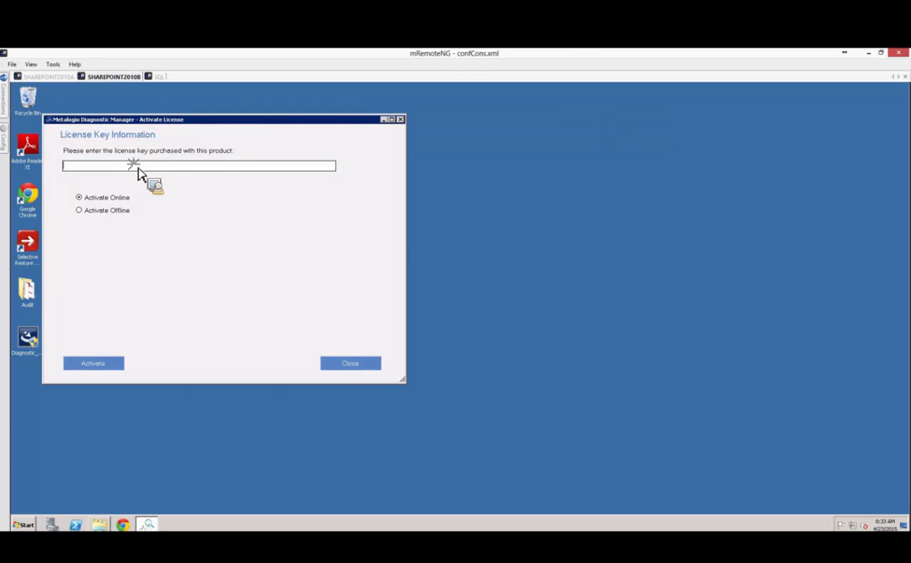
{"action": "right_click", "coordinate": [135, 167]}
{"action": "left_click", "coordinate": [152, 196]}
{"action": "left_click", "coordinate": [105, 364]}
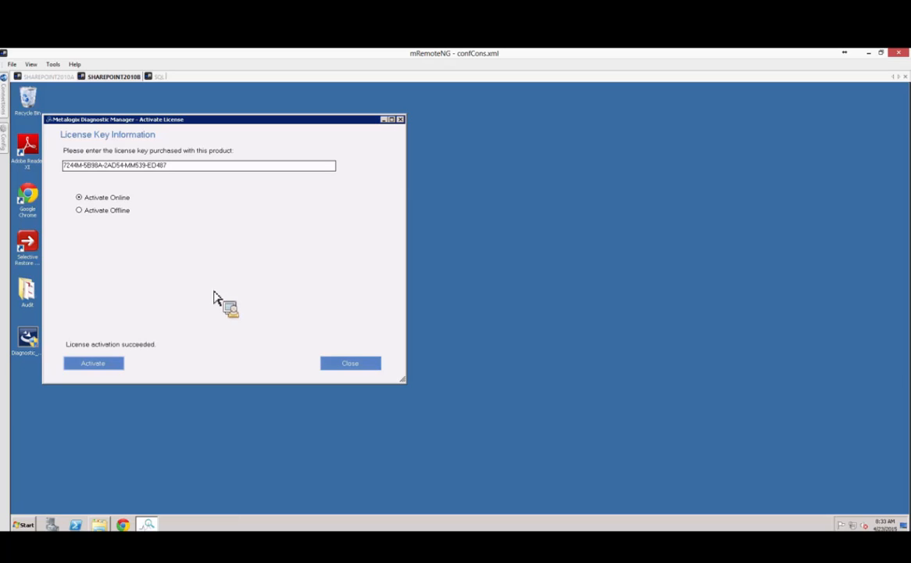
{"action": "left_click", "coordinate": [93, 365]}
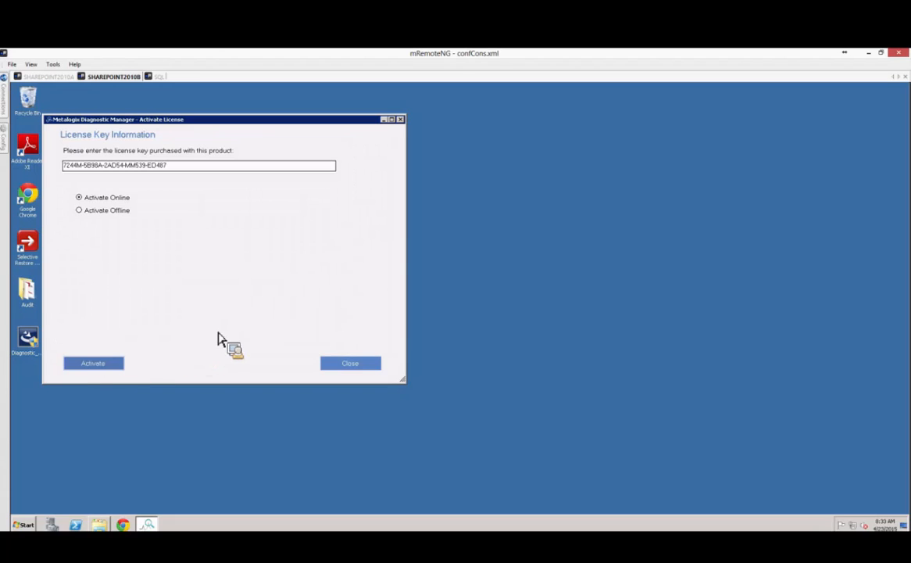
{"action": "left_click", "coordinate": [347, 365]}
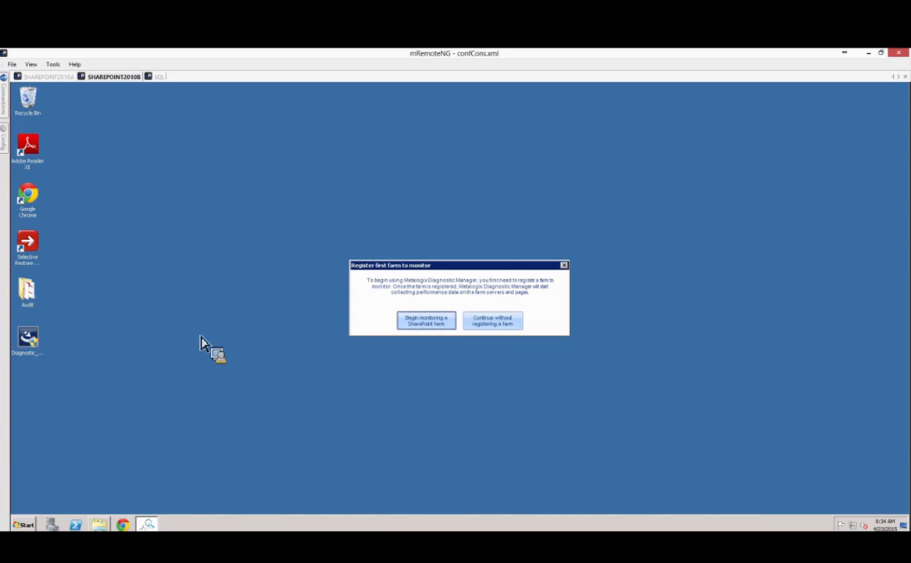
Enter SHAREPOINT2013A as the new farm's name and paste it as the topology server.
{"action": "left_click", "coordinate": [422, 322]}
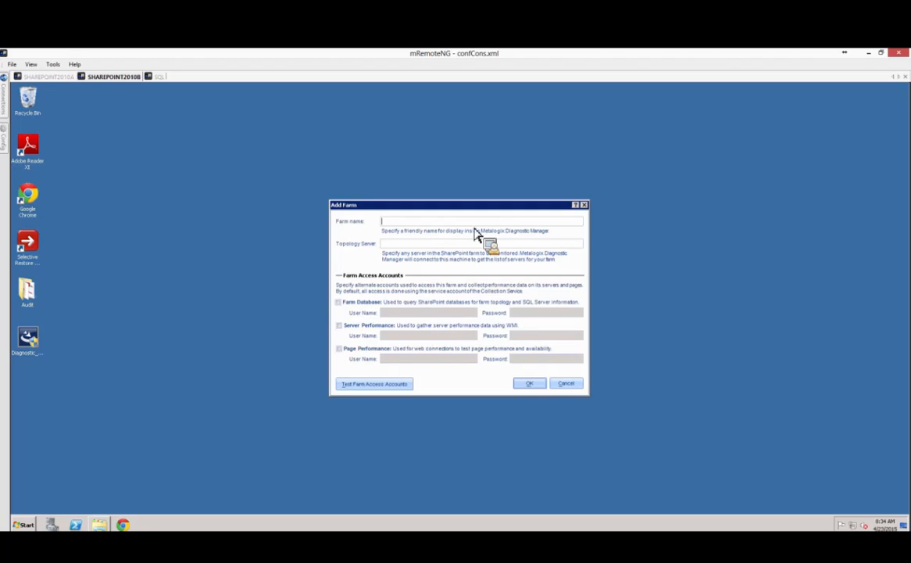
{"action": "type", "text": "SHAREPOINT2013A"}
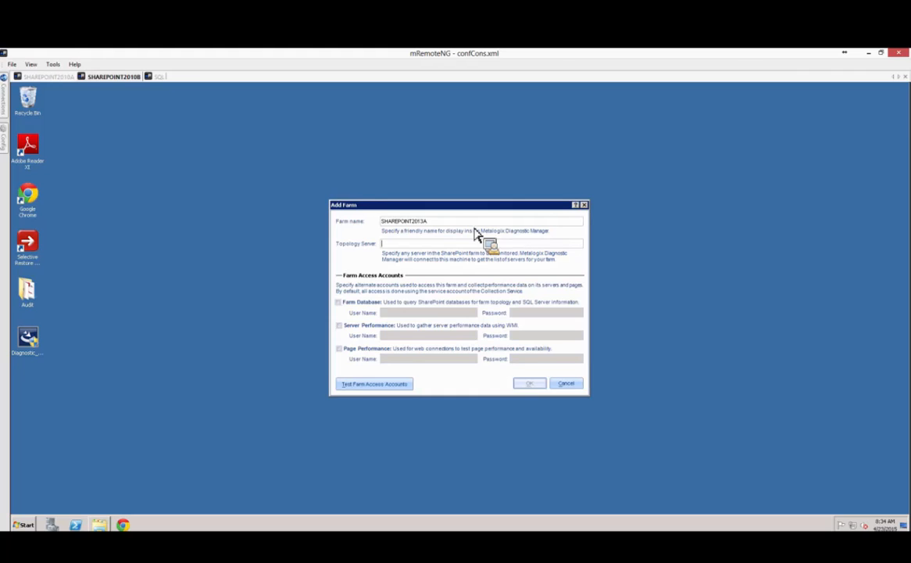
{"action": "key", "text": "Tab"}
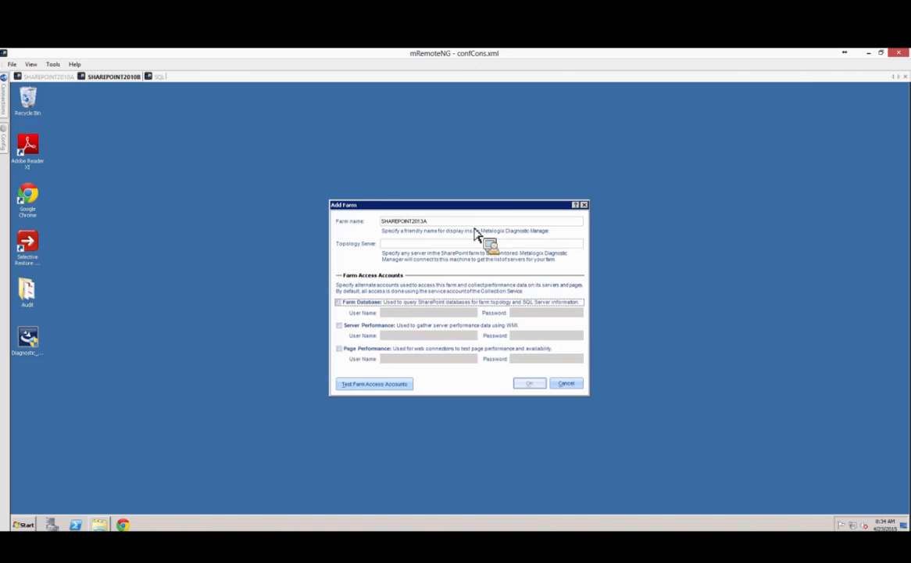
{"action": "left_click", "coordinate": [402, 244]}
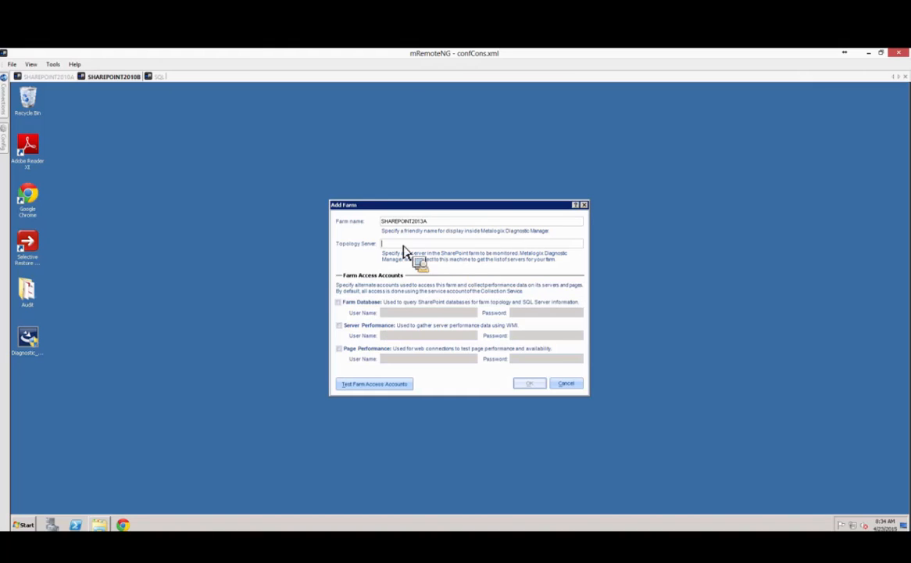
{"action": "double_click", "coordinate": [421, 224]}
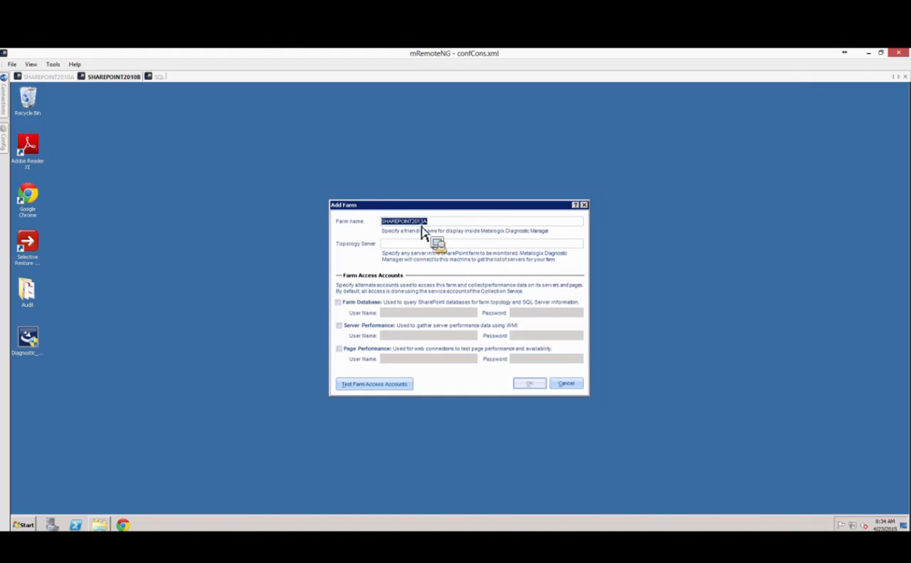
{"action": "left_click", "coordinate": [417, 246]}
{"action": "key", "text": "ctrl+v"}
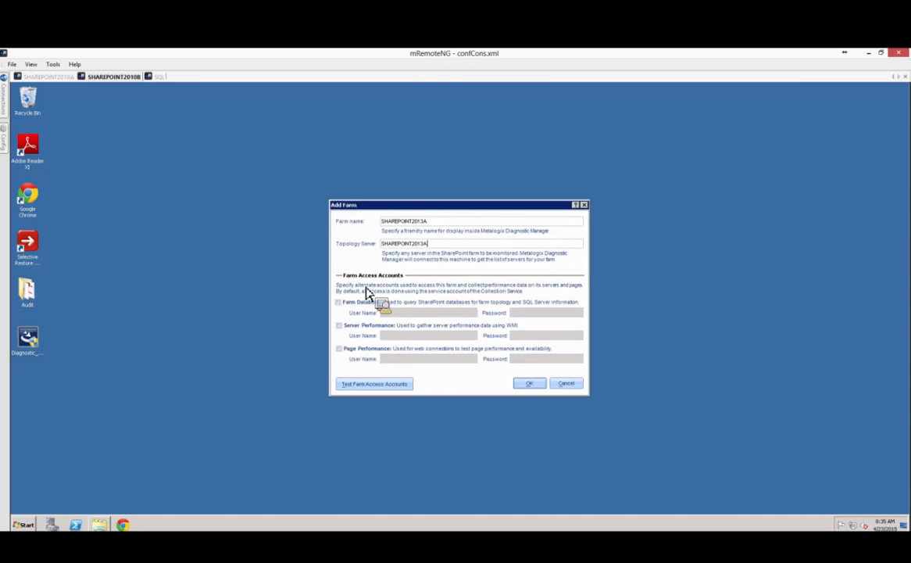
Enable a separate Farm Database account and enter its user name and password.
{"action": "left_click", "coordinate": [341, 304]}
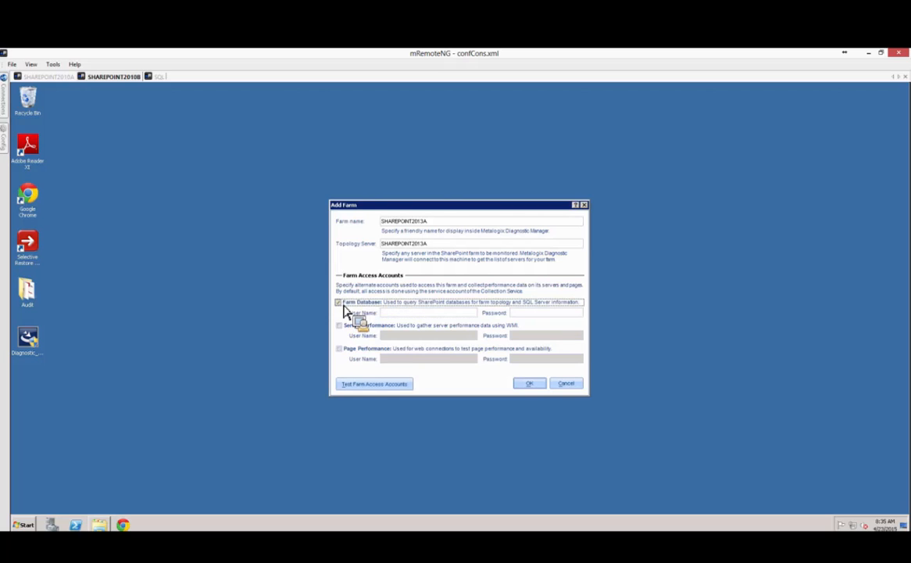
{"action": "left_click", "coordinate": [411, 314]}
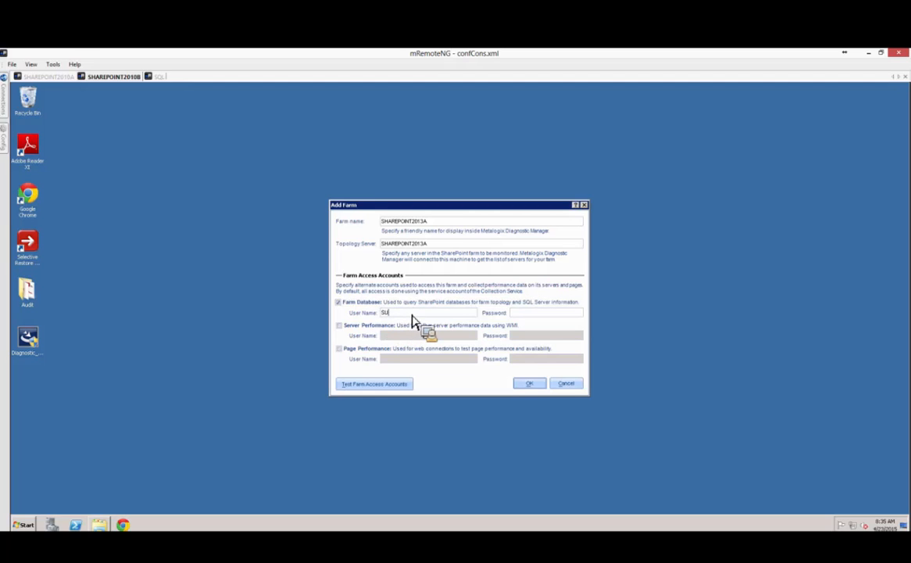
{"action": "key", "text": "Tab"}
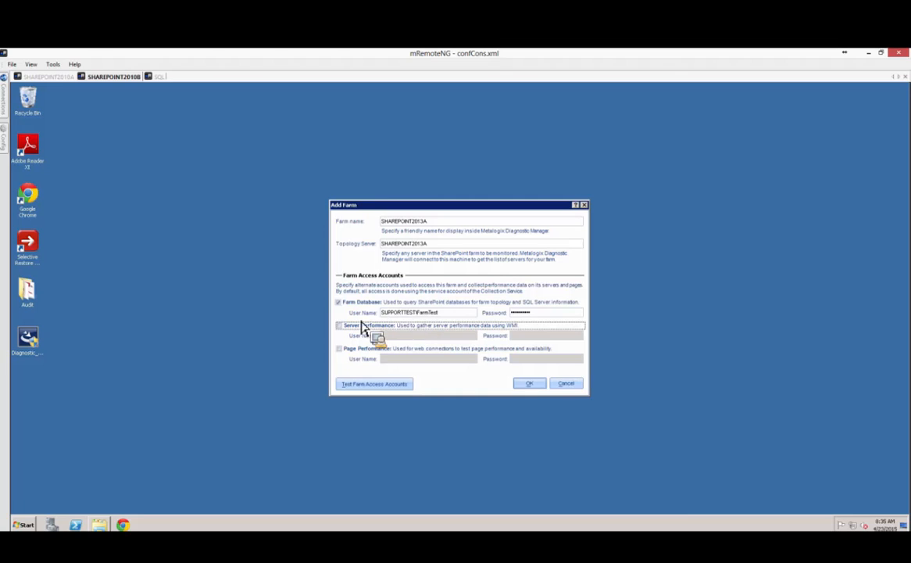
{"action": "left_click", "coordinate": [447, 313]}
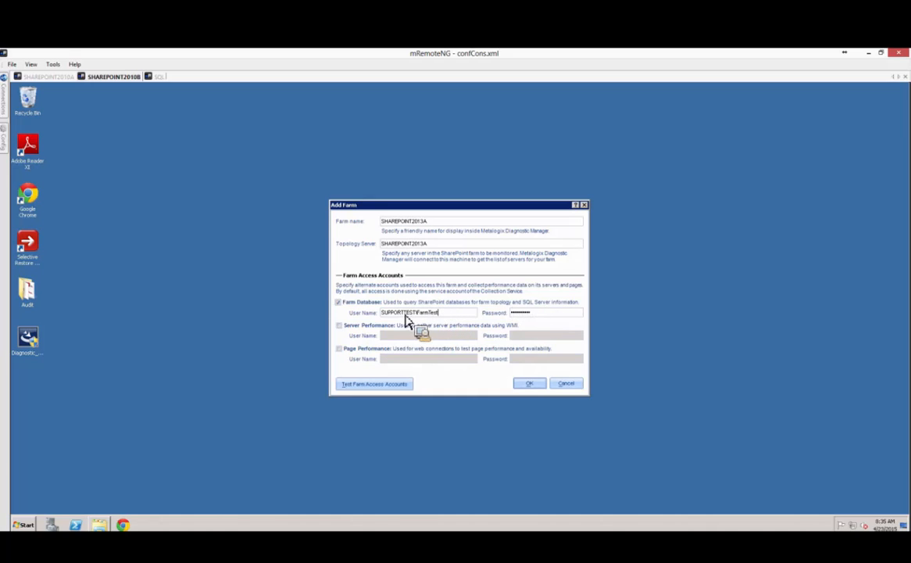
Enable separate Server Performance and Page Performance accounts and enter their user names and passwords.
{"action": "left_click", "coordinate": [355, 326]}
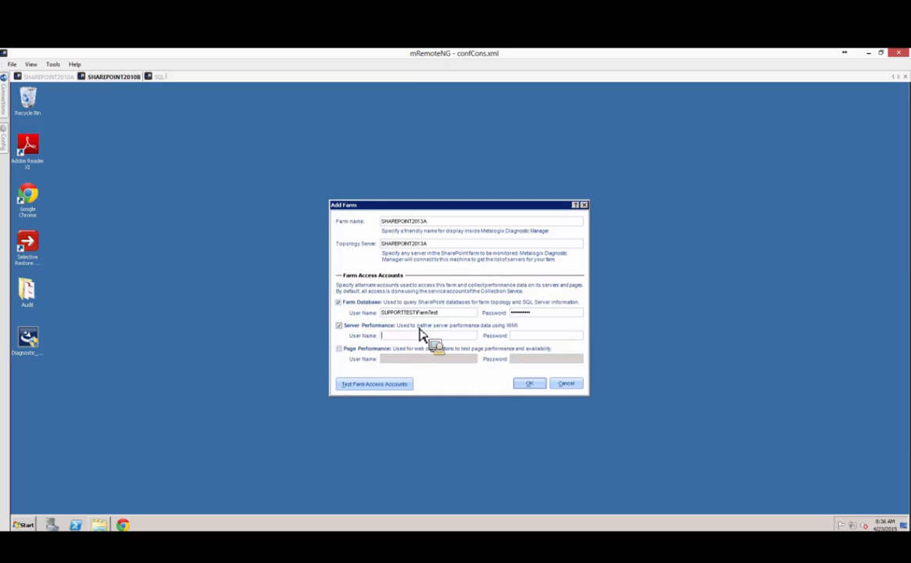
{"action": "type", "text": "SUPPORTTE"}
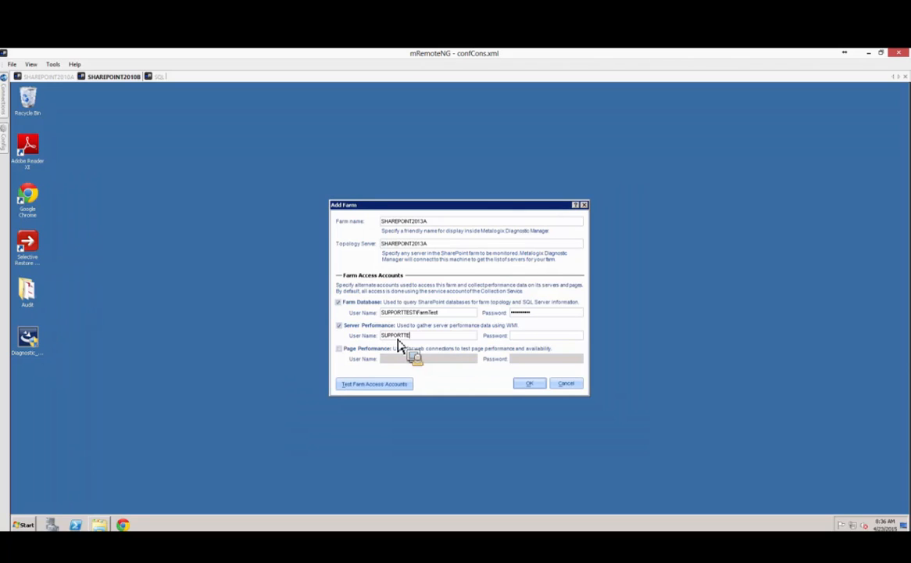
{"action": "type", "text": "ST\\WMIAccount*********"}
{"action": "left_click", "coordinate": [467, 337]}
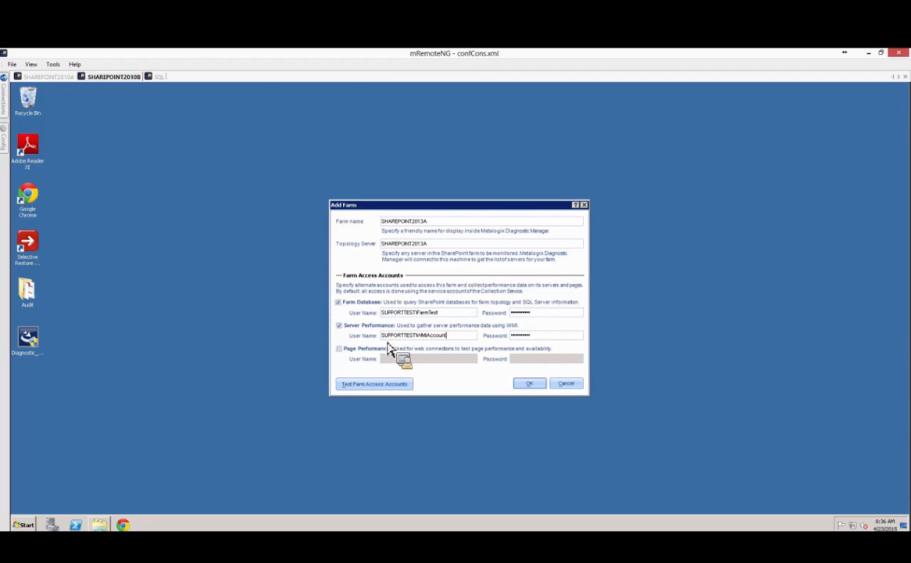
{"action": "left_click", "coordinate": [339, 349]}
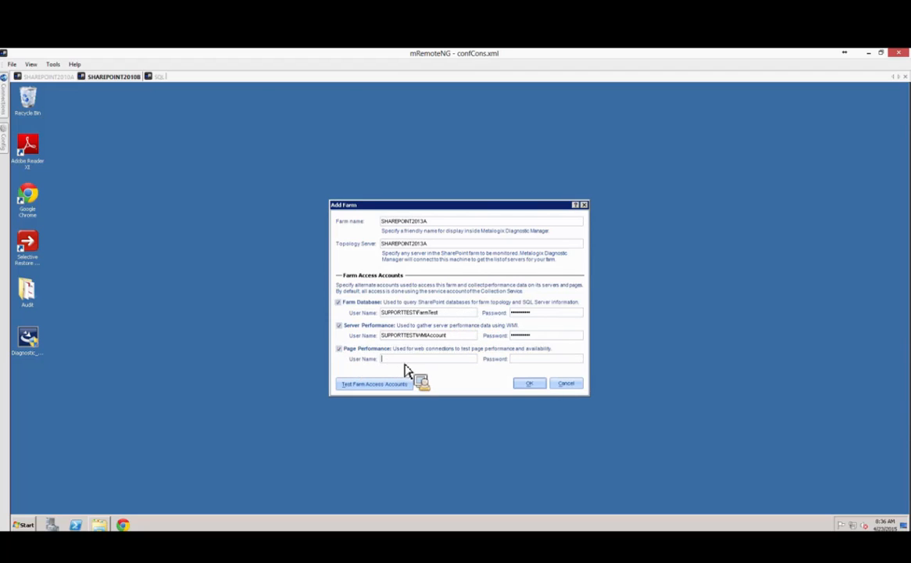
{"action": "type", "text": "SUPPORTTEST"}
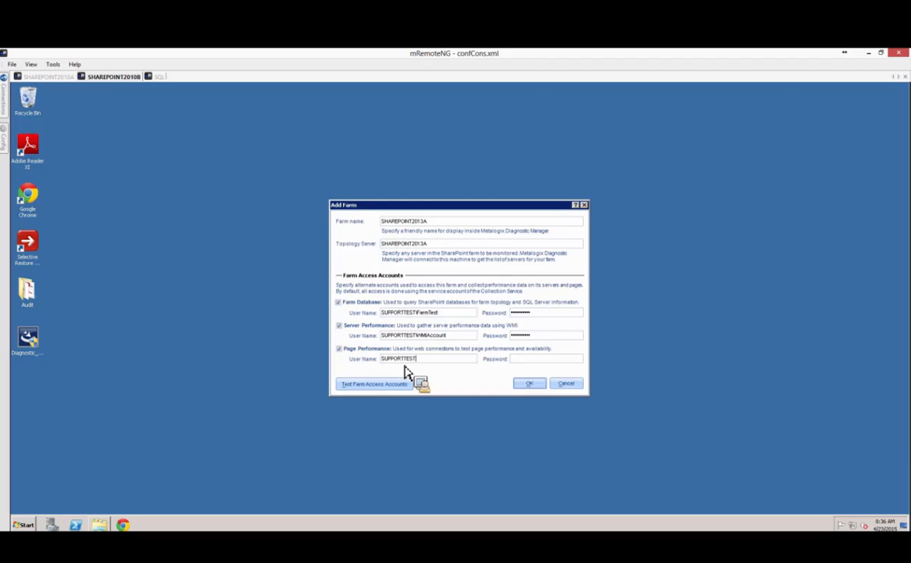
{"action": "type", "text": "\\Pages"}
{"action": "key", "text": "Tab"}
{"action": "type", "text": "•••••••••"}
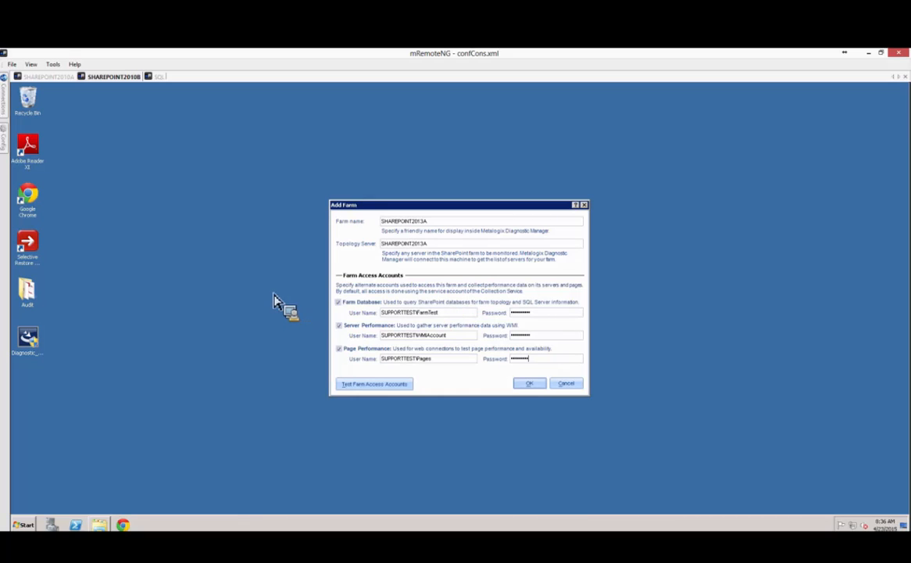
Review the three entered access account user names by selecting each field's text.
{"action": "left_click_drag", "start_coordinate": [387, 313], "coordinate": [474, 315]}
{"action": "left_click", "coordinate": [468, 318]}
{"action": "left_click_drag", "start_coordinate": [389, 335], "coordinate": [460, 343]}
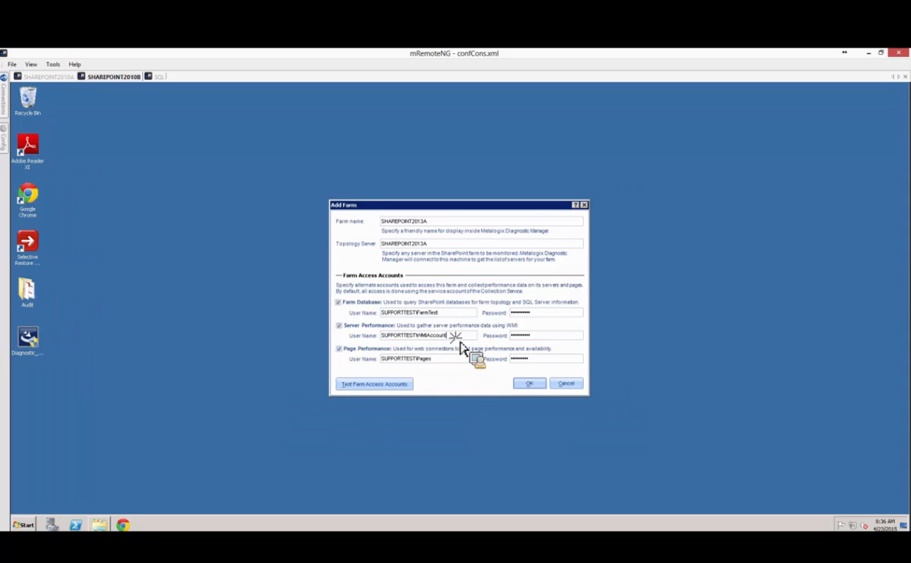
{"action": "left_click", "coordinate": [461, 342]}
{"action": "left_click_drag", "start_coordinate": [429, 359], "coordinate": [380, 359]}
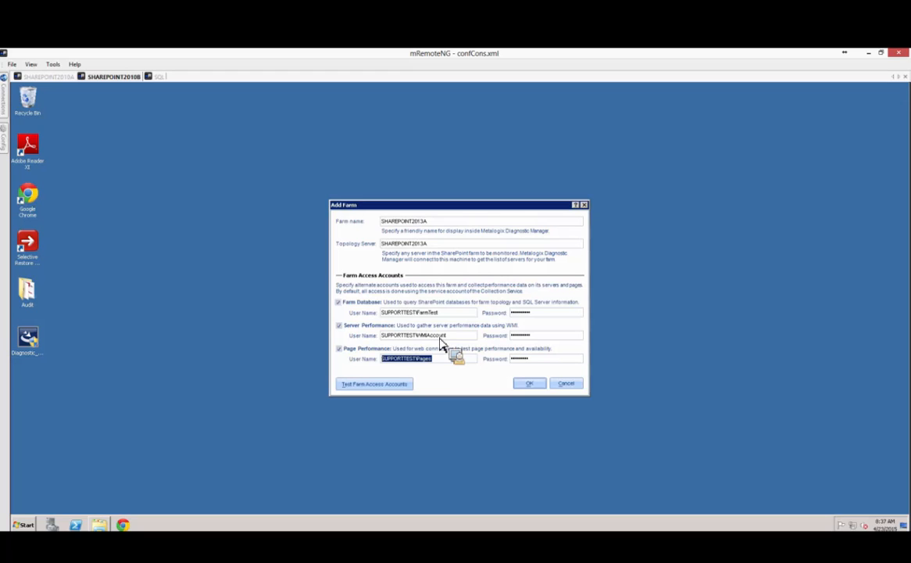
{"action": "left_click", "coordinate": [426, 312]}
{"action": "left_click", "coordinate": [449, 359]}
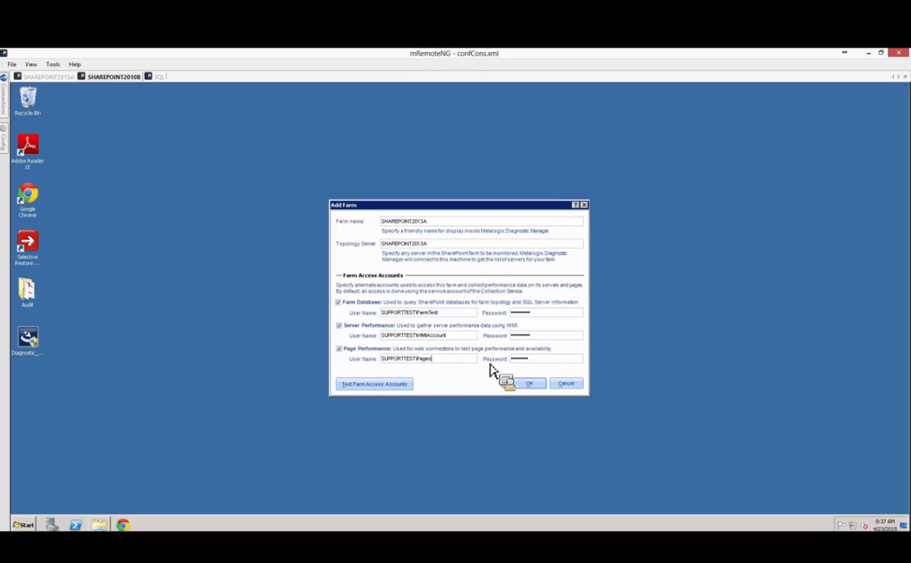
Clear the Farm Database, Server Performance and Page Performance alternate accounts and test farm access.
{"action": "left_click", "coordinate": [339, 302]}
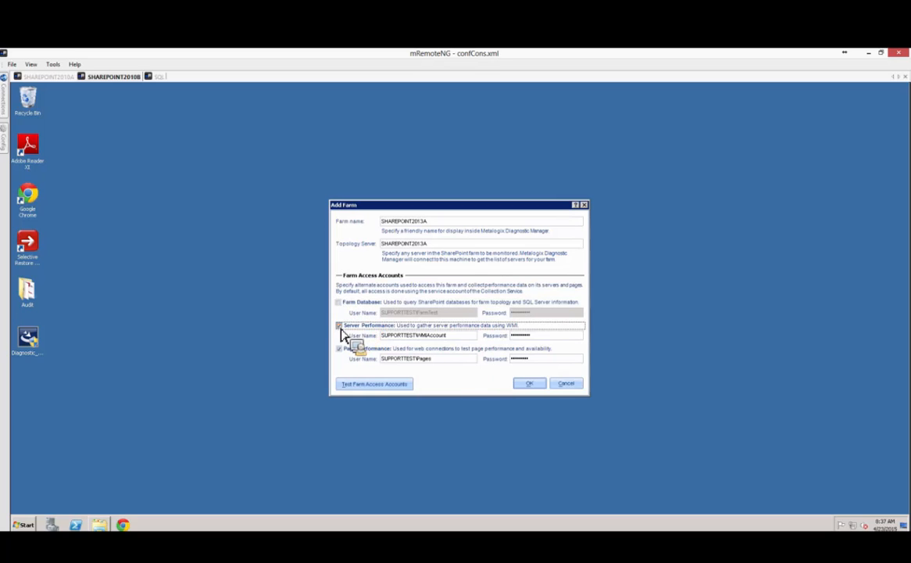
{"action": "left_click", "coordinate": [339, 326]}
{"action": "left_click", "coordinate": [340, 349]}
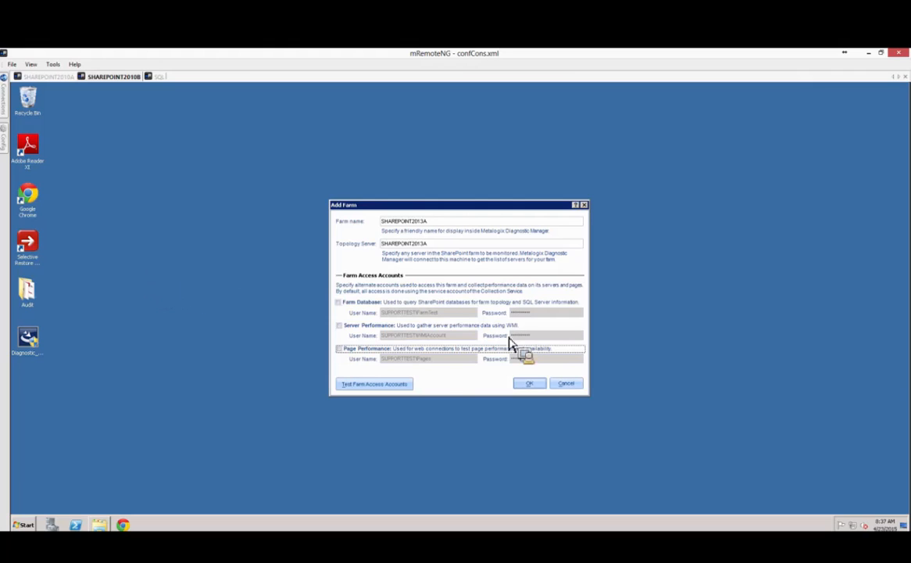
{"action": "left_click", "coordinate": [399, 384]}
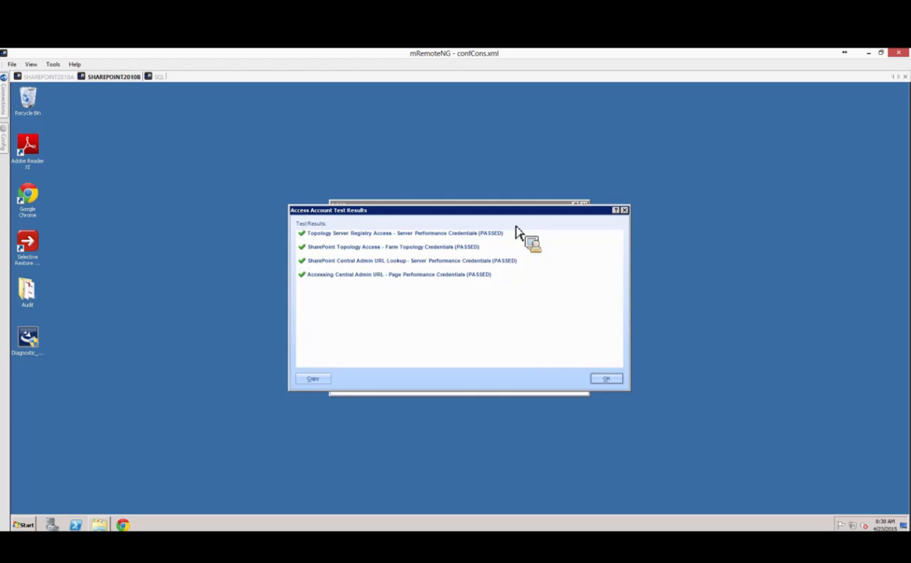
Move the Access Account Test Results aside to compare with the farm settings, then close them with OK.
{"action": "left_click_drag", "start_coordinate": [479, 211], "coordinate": [631, 301]}
{"action": "left_click_drag", "start_coordinate": [673, 334], "coordinate": [733, 249]}
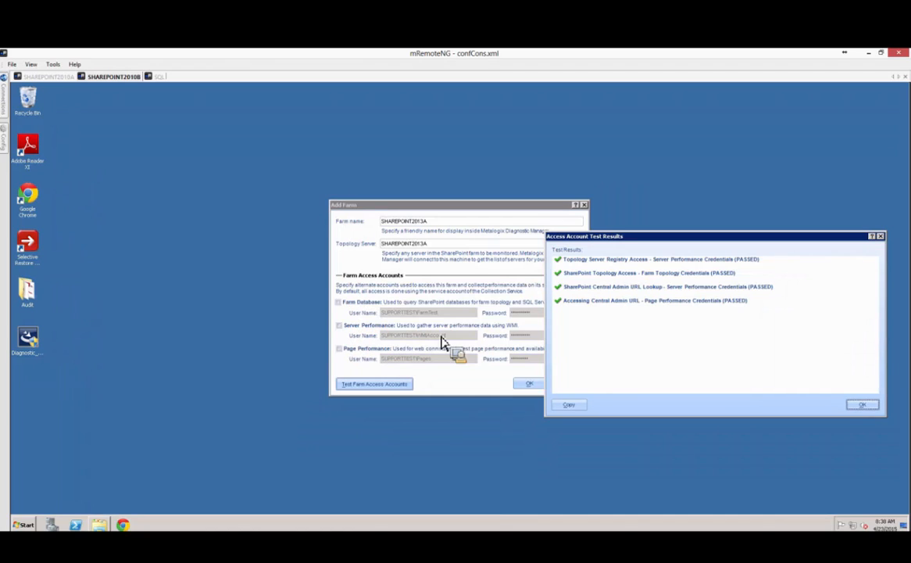
{"action": "left_click_drag", "start_coordinate": [667, 241], "coordinate": [600, 193]}
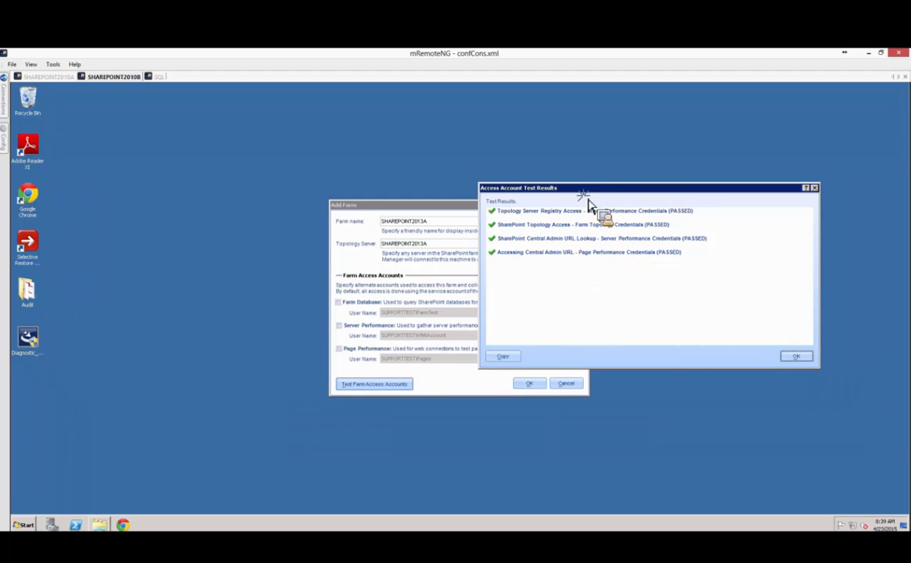
{"action": "left_click_drag", "start_coordinate": [583, 189], "coordinate": [357, 192]}
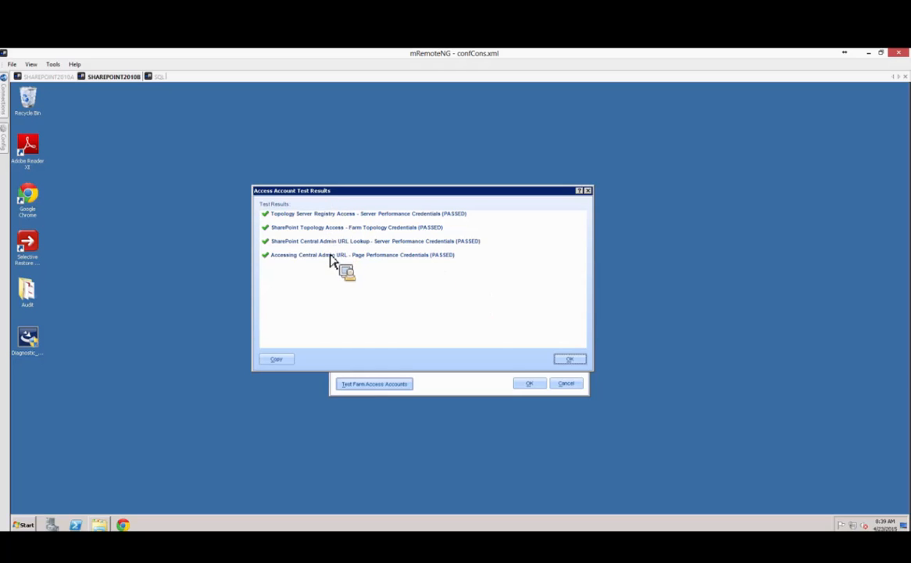
{"action": "left_click", "coordinate": [572, 361]}
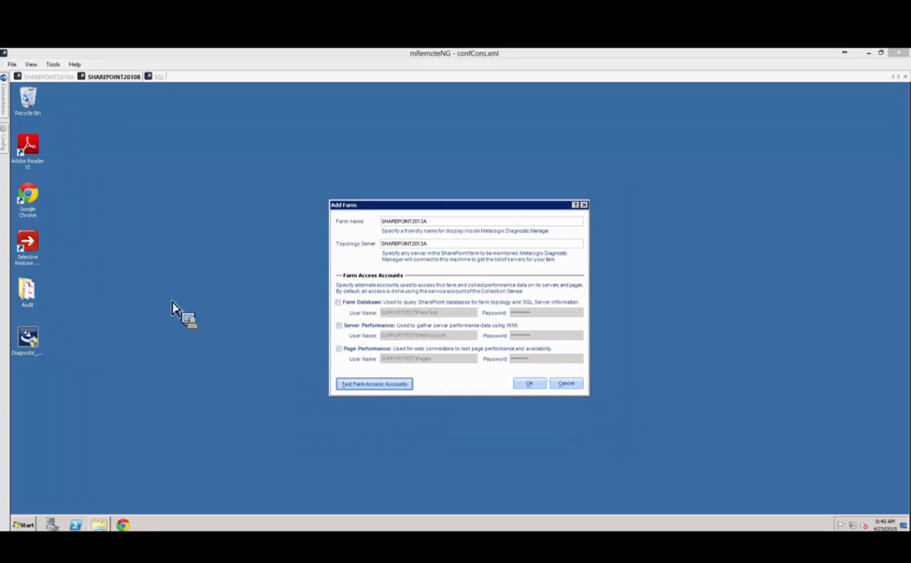
Confirm adding the SHAREPOINT2013A farm and dismiss the confirmation, suppressing it in future.
{"action": "left_click", "coordinate": [530, 384]}
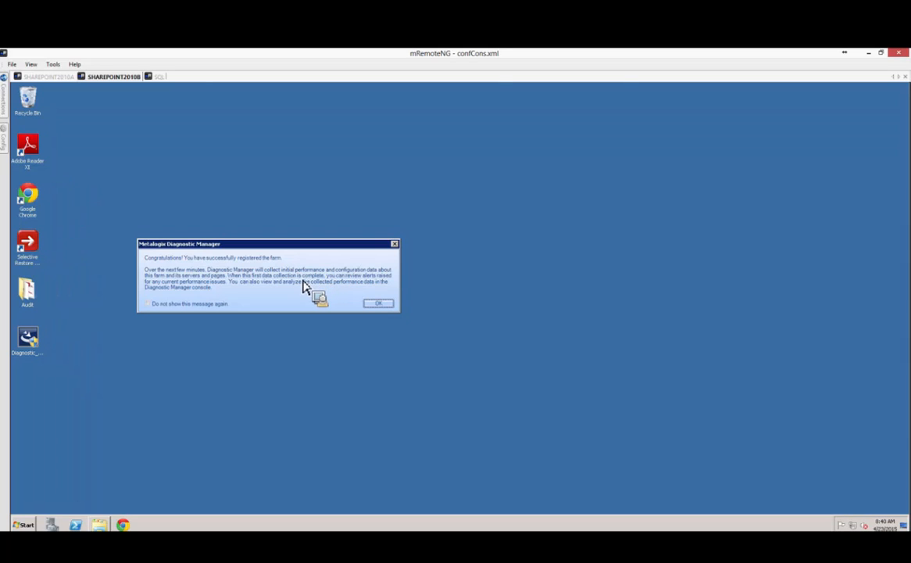
{"action": "left_click", "coordinate": [159, 307]}
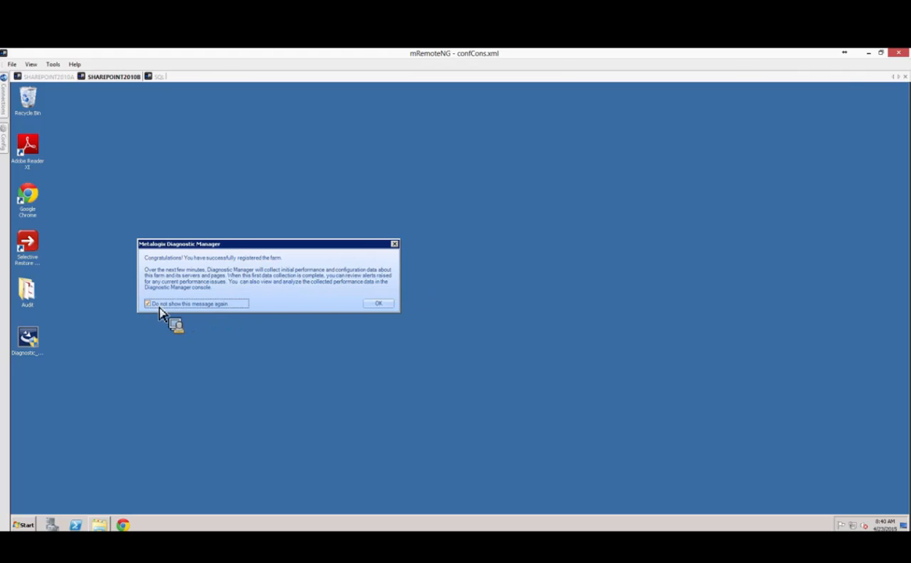
{"action": "left_click", "coordinate": [378, 304]}
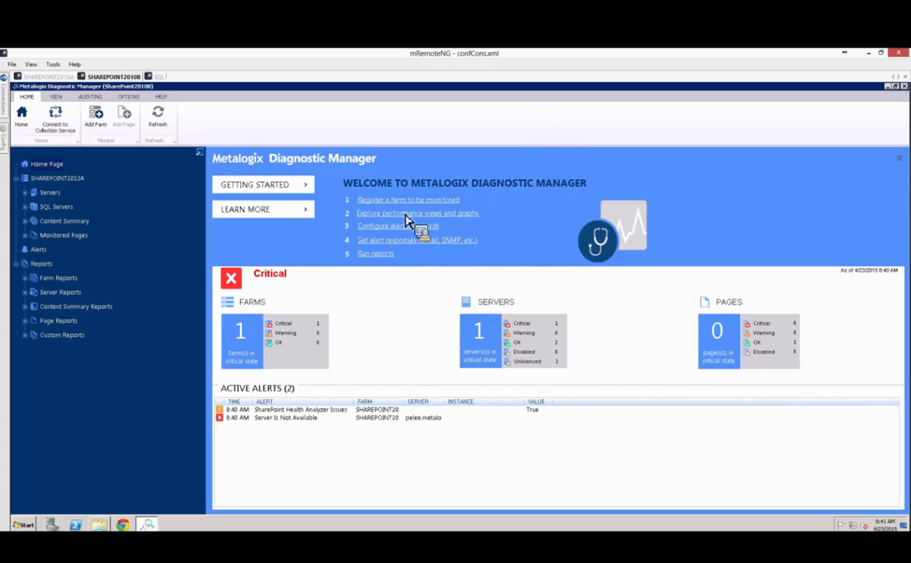
Restore the maximized Diagnostic Manager console to a smaller window.
{"action": "double_click", "coordinate": [614, 87]}
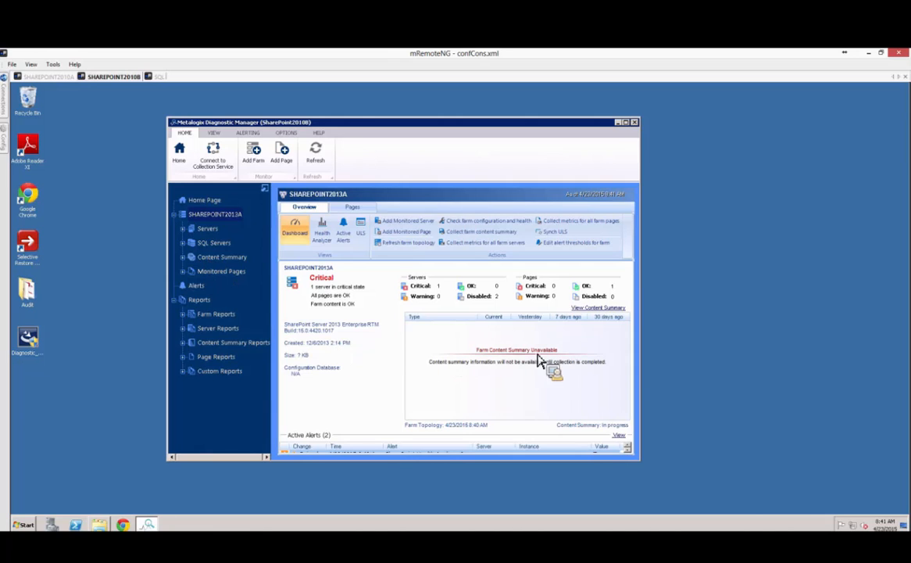
Connect to the SHAREPOINT2013A server and go to System Settings in Central Administration.
{"action": "mouse_move", "coordinate": [4, 93]}
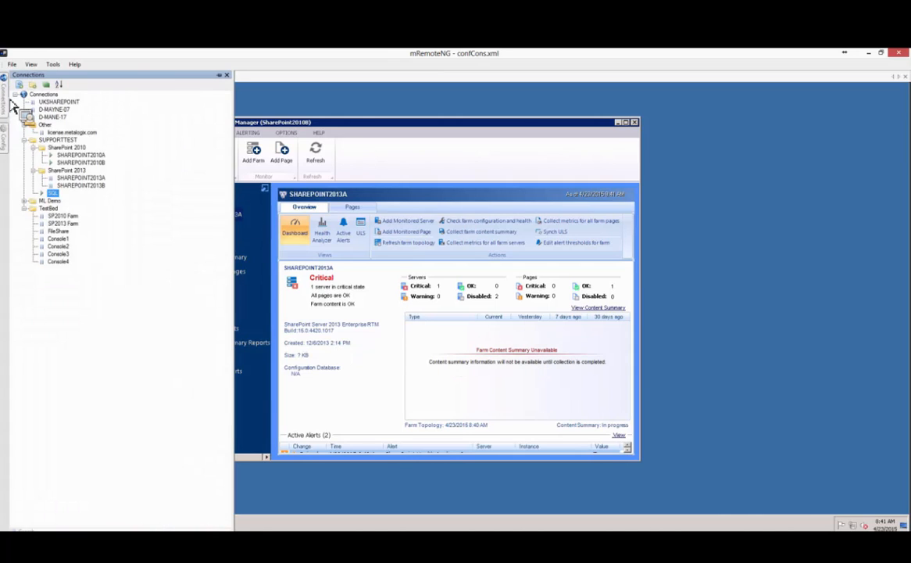
{"action": "double_click", "coordinate": [77, 179]}
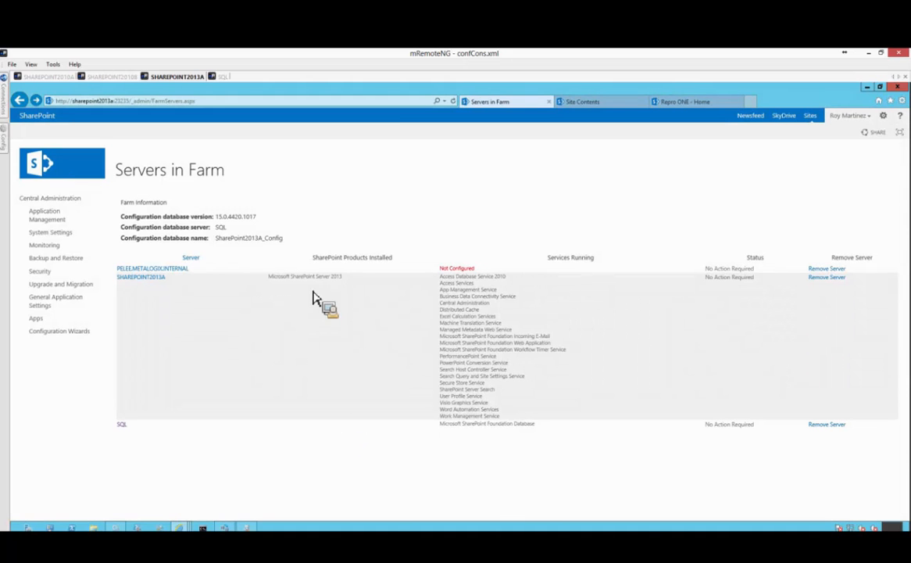
{"action": "left_click", "coordinate": [53, 236]}
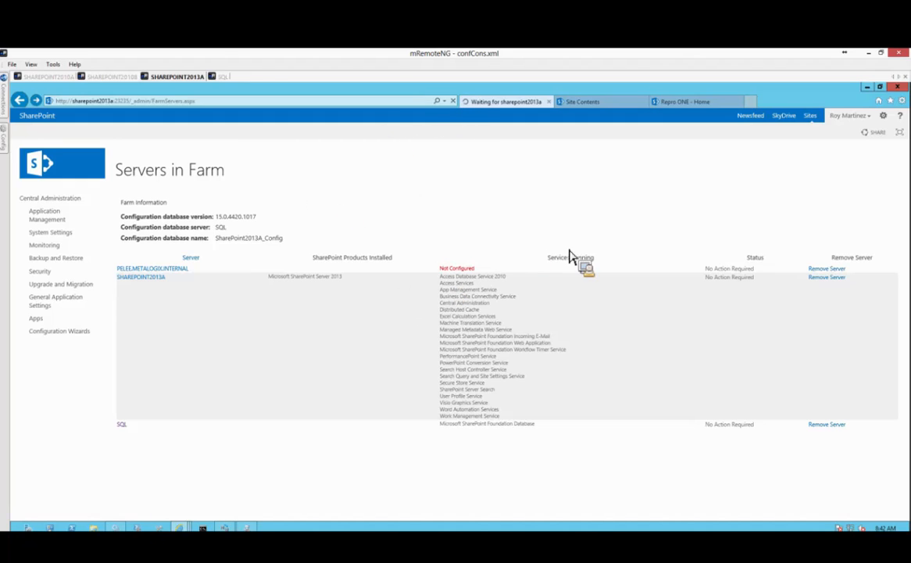
Shift the SHAREPOINT2010B Diagnostic Manager window left, then open Manage farm solutions on SHAREPOINT2013A.
{"action": "left_click", "coordinate": [112, 77]}
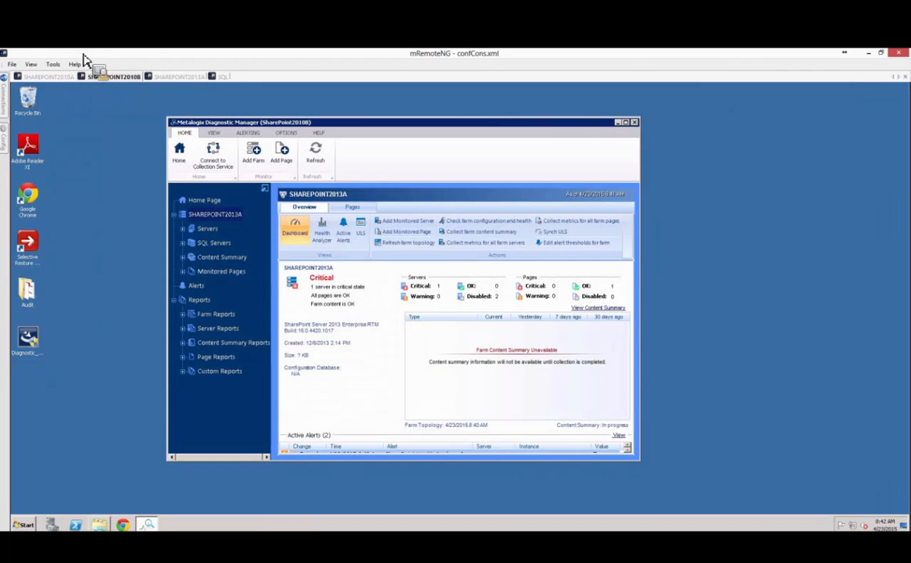
{"action": "left_click_drag", "start_coordinate": [371, 122], "coordinate": [250, 116]}
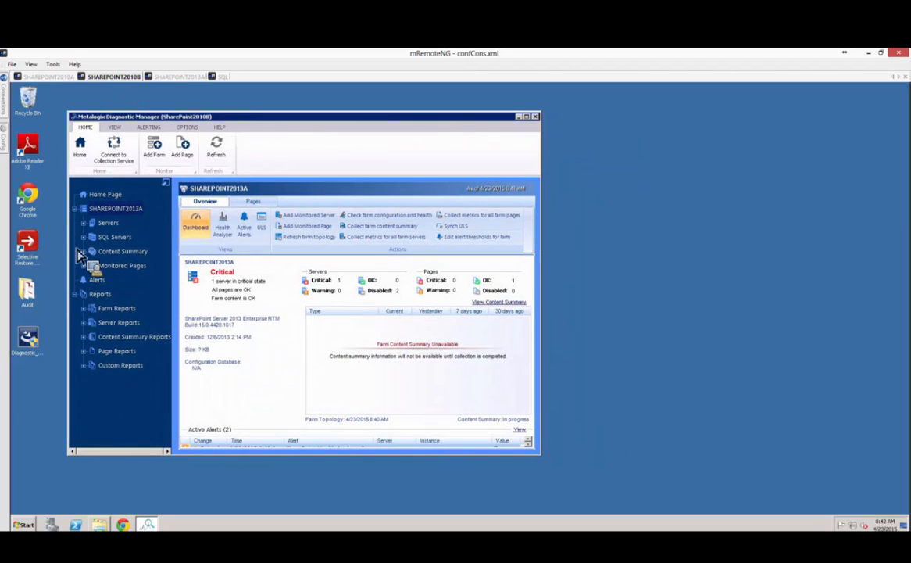
{"action": "left_click", "coordinate": [174, 77]}
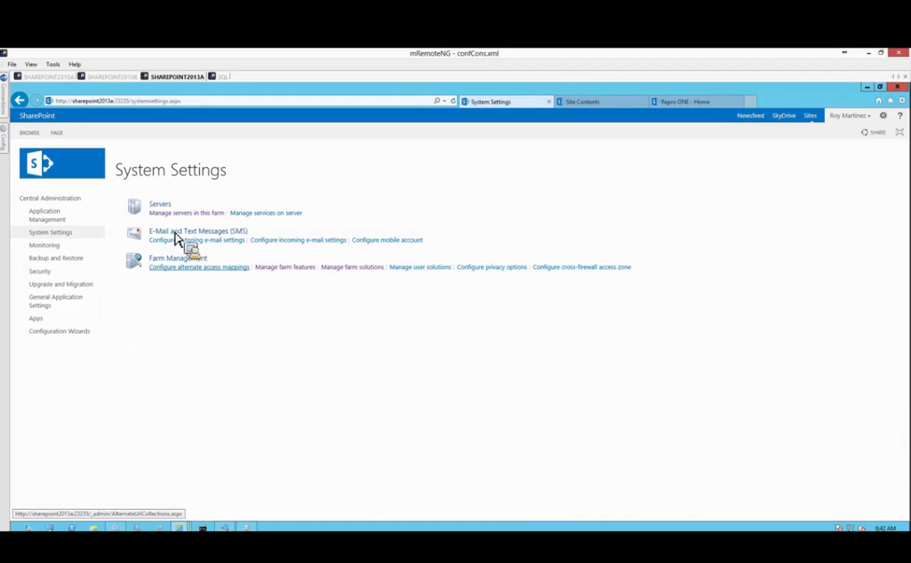
{"action": "left_click", "coordinate": [358, 269]}
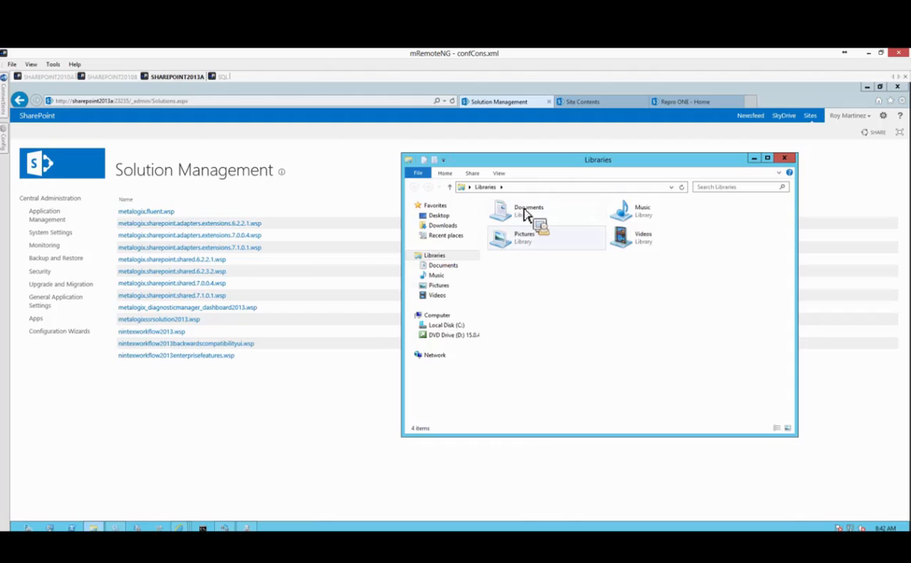
Browse to C:\Program Files (x86)\Metalogix\Diagnostic Manager\ComponentAnalysis and drag a setup config file toward the other server.
{"action": "left_click", "coordinate": [447, 325]}
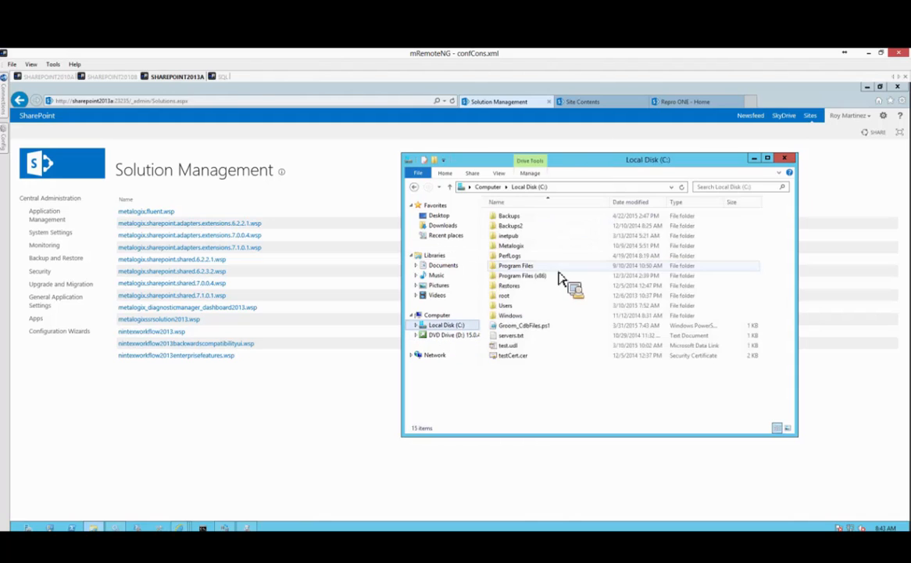
{"action": "double_click", "coordinate": [519, 277]}
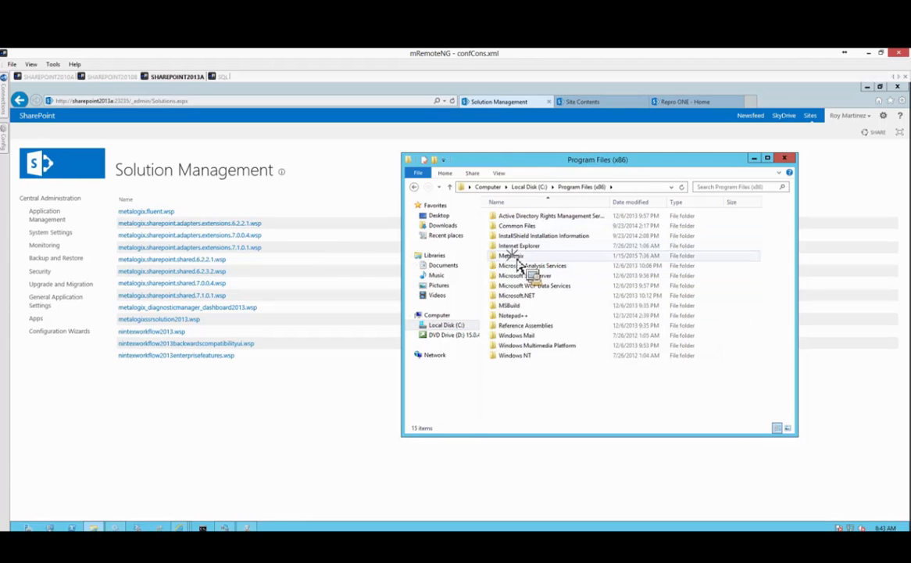
{"action": "double_click", "coordinate": [513, 256]}
{"action": "left_click", "coordinate": [522, 247]}
{"action": "double_click", "coordinate": [523, 250]}
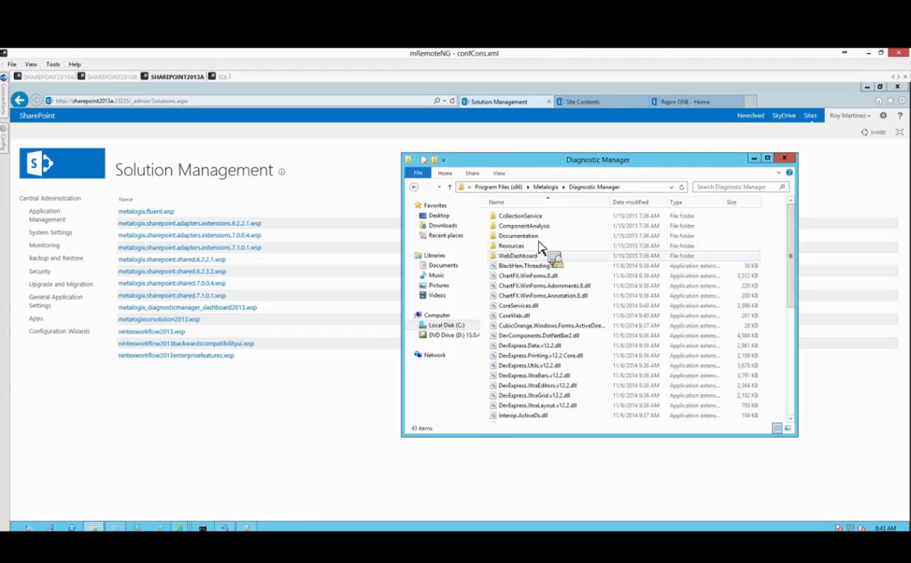
{"action": "double_click", "coordinate": [529, 229]}
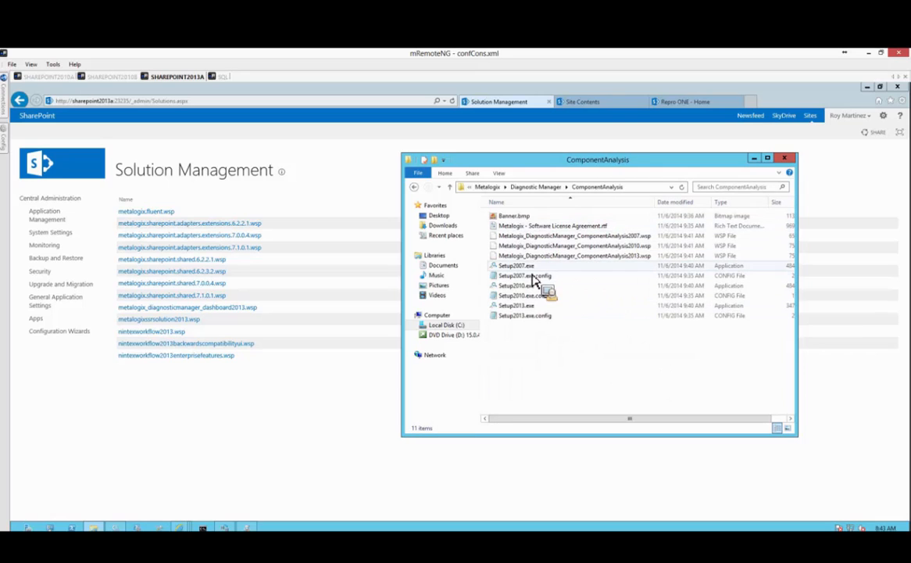
{"action": "left_click_drag", "start_coordinate": [518, 276], "coordinate": [517, 316]}
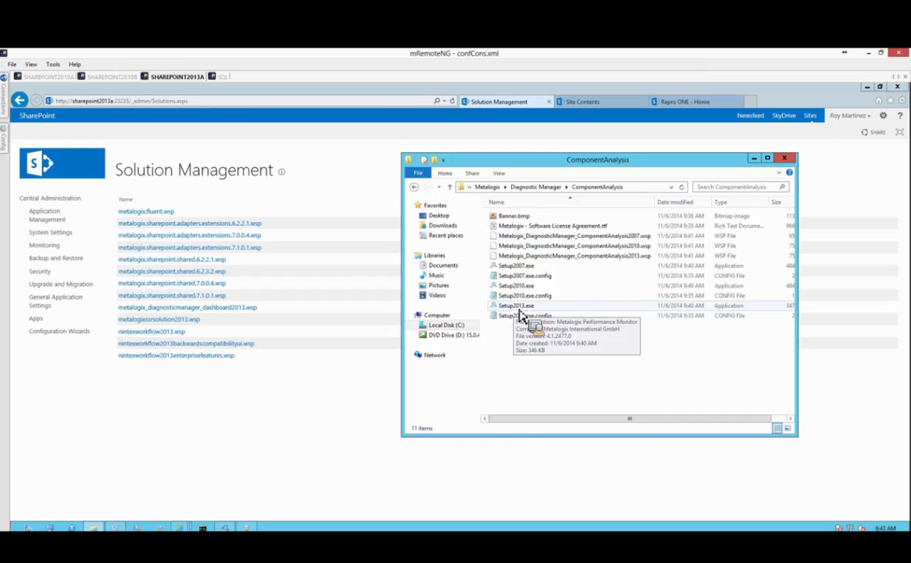
{"action": "left_click_drag", "start_coordinate": [521, 312], "coordinate": [380, 229]}
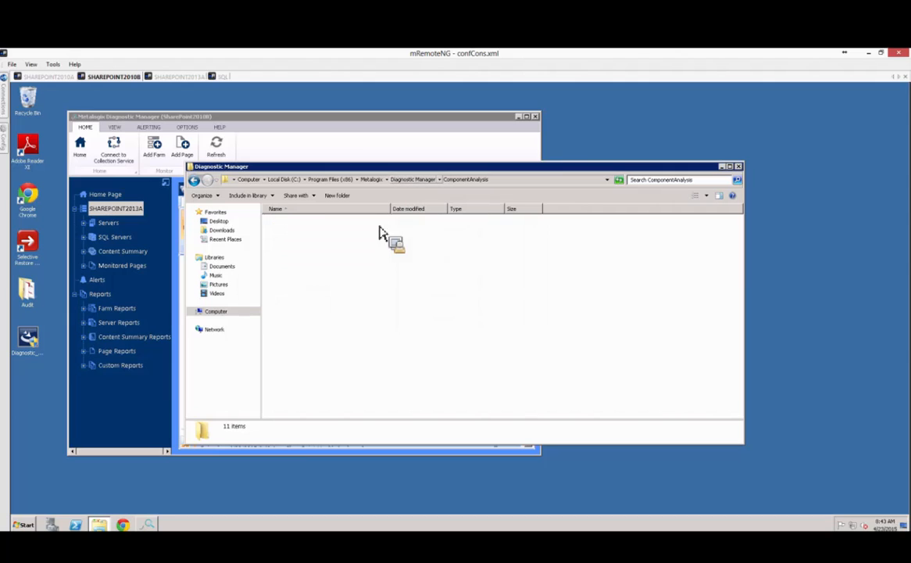
Switch back to the SHAREPOINT2013A session and drag Setup2013.exe.config out of ComponentAnalysis.
{"action": "right_click", "coordinate": [302, 232]}
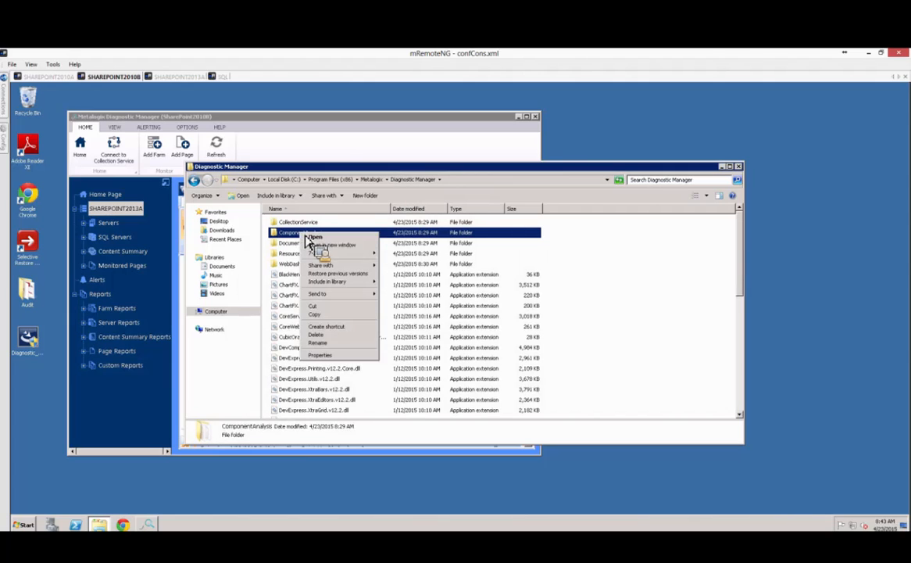
{"action": "left_click", "coordinate": [655, 275]}
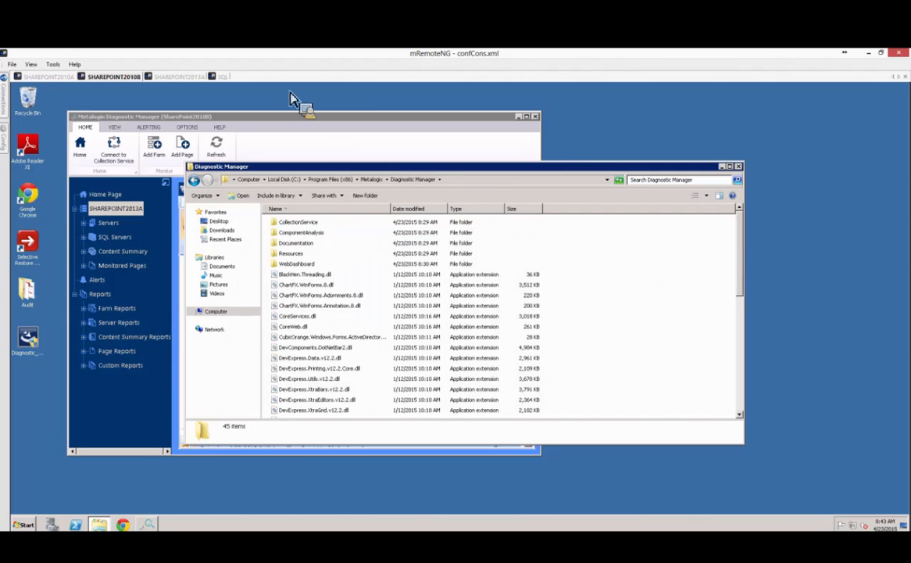
{"action": "left_click_drag", "start_coordinate": [290, 99], "coordinate": [561, 361]}
{"action": "left_click_drag", "start_coordinate": [623, 292], "coordinate": [599, 394]}
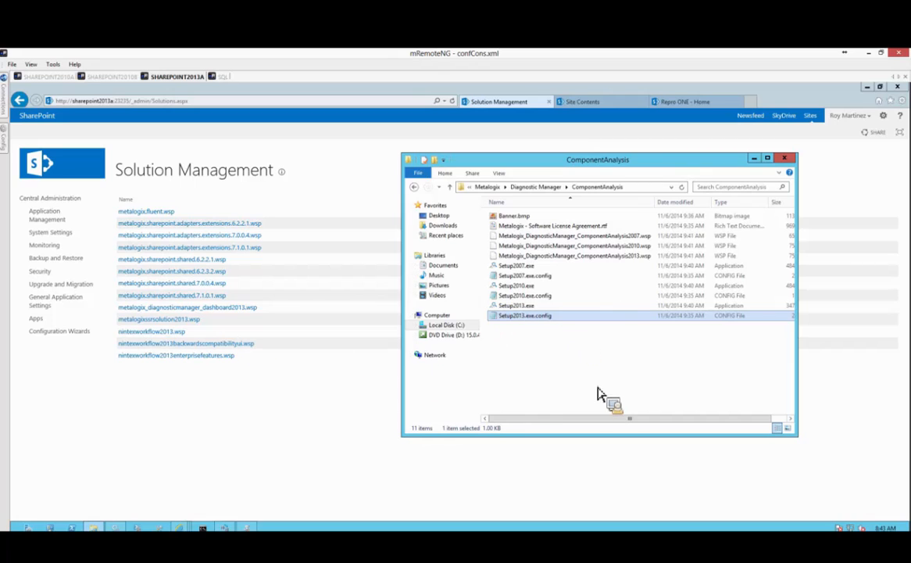
Run Setup2013.exe as administrator.
{"action": "left_click", "coordinate": [509, 307]}
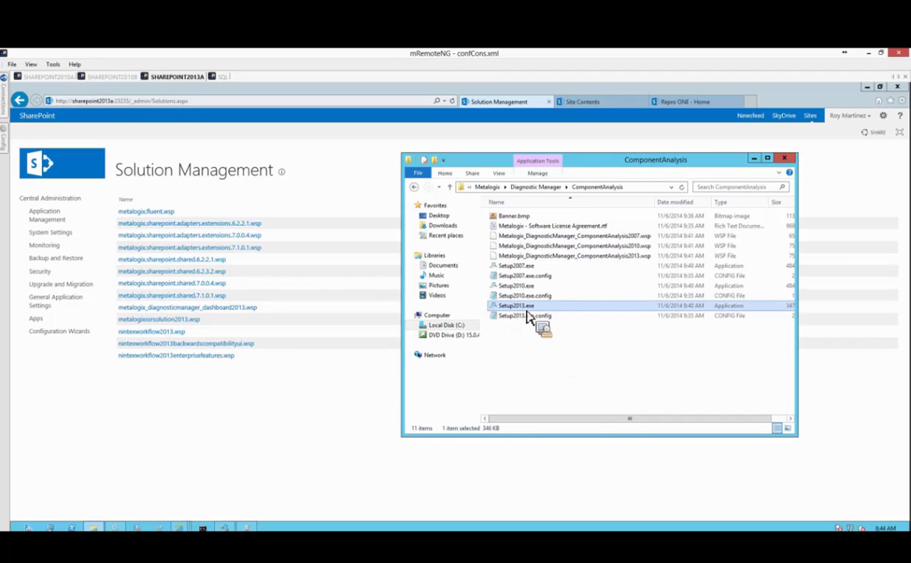
{"action": "right_click", "coordinate": [528, 315]}
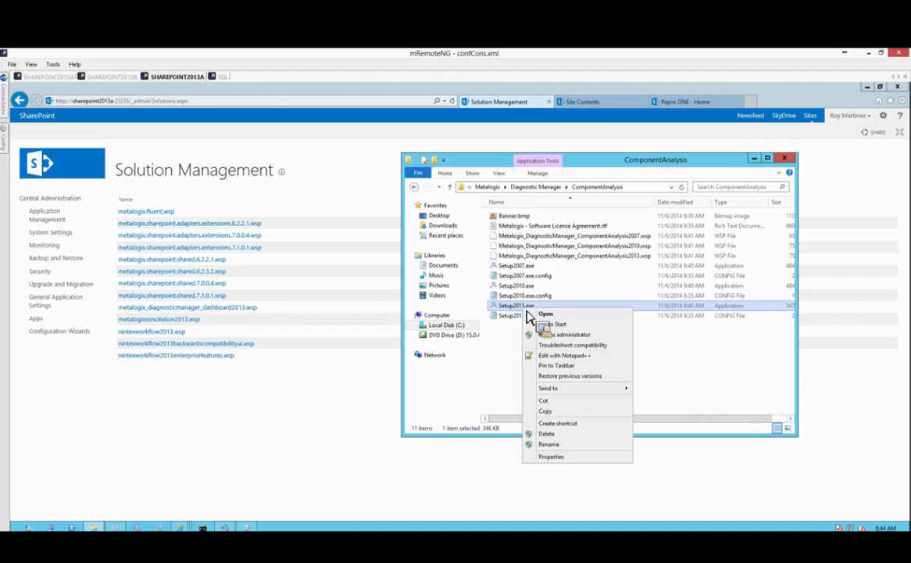
{"action": "left_click", "coordinate": [565, 335]}
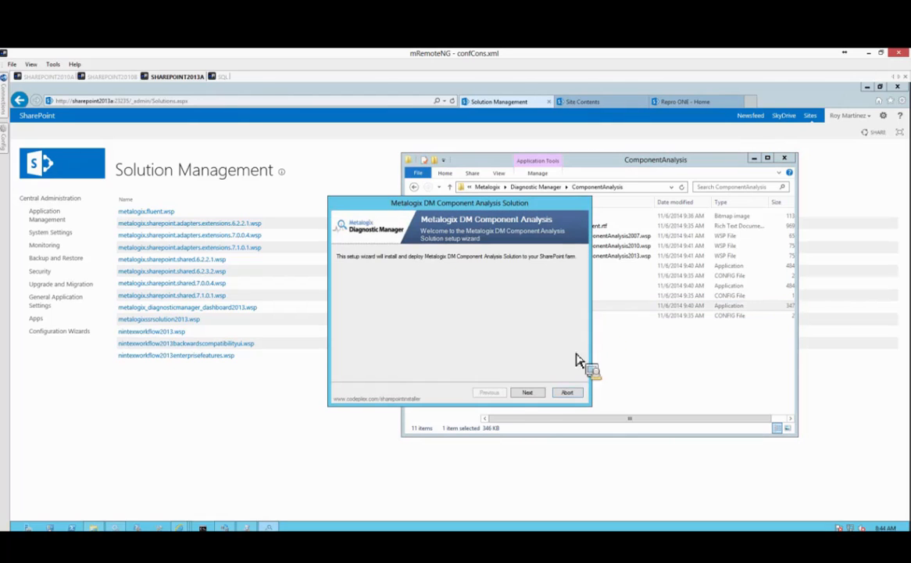
Pass the welcome page and system check, then accept the license agreement and continue.
{"action": "left_click", "coordinate": [528, 394]}
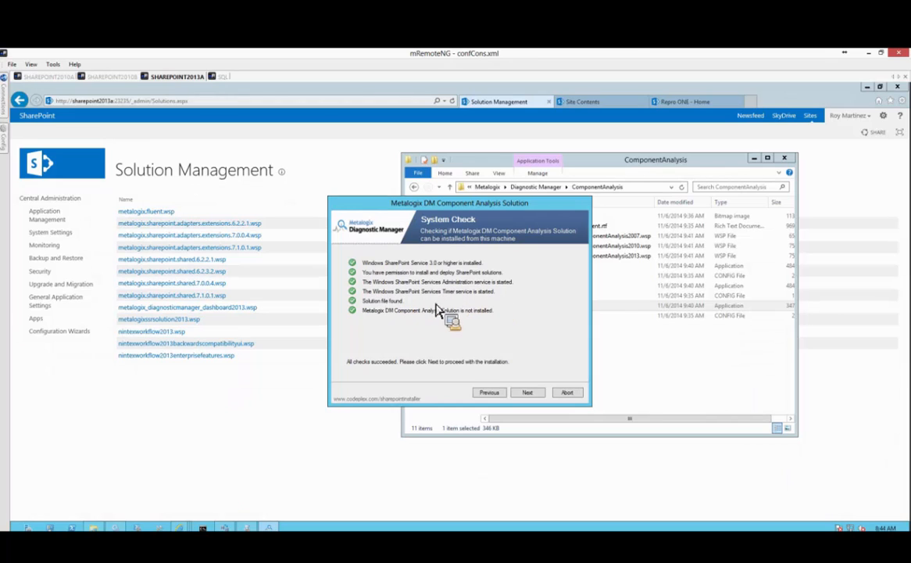
{"action": "left_click", "coordinate": [526, 393]}
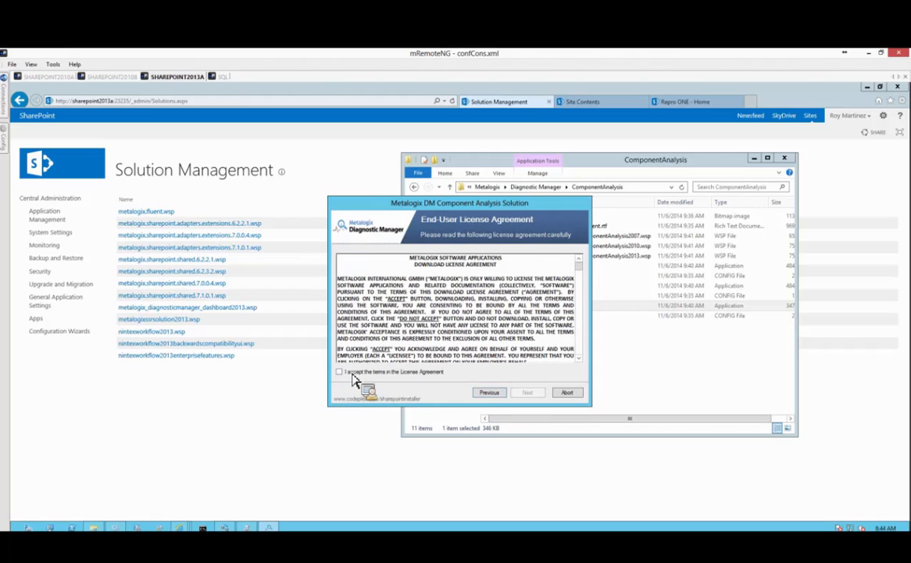
{"action": "left_click", "coordinate": [341, 373]}
{"action": "left_click", "coordinate": [527, 392]}
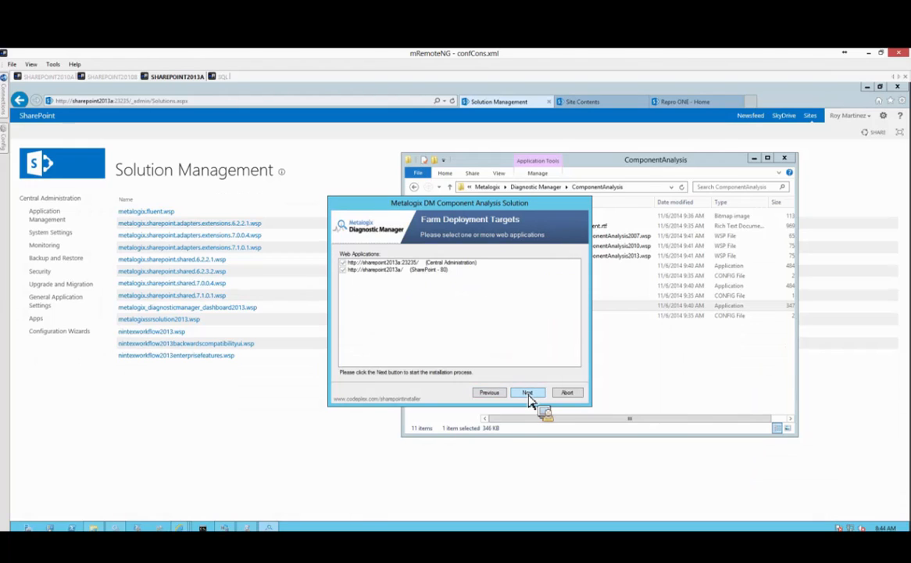
Install to both web applications, review the failed installation details, and close the installer.
{"action": "left_click", "coordinate": [528, 393]}
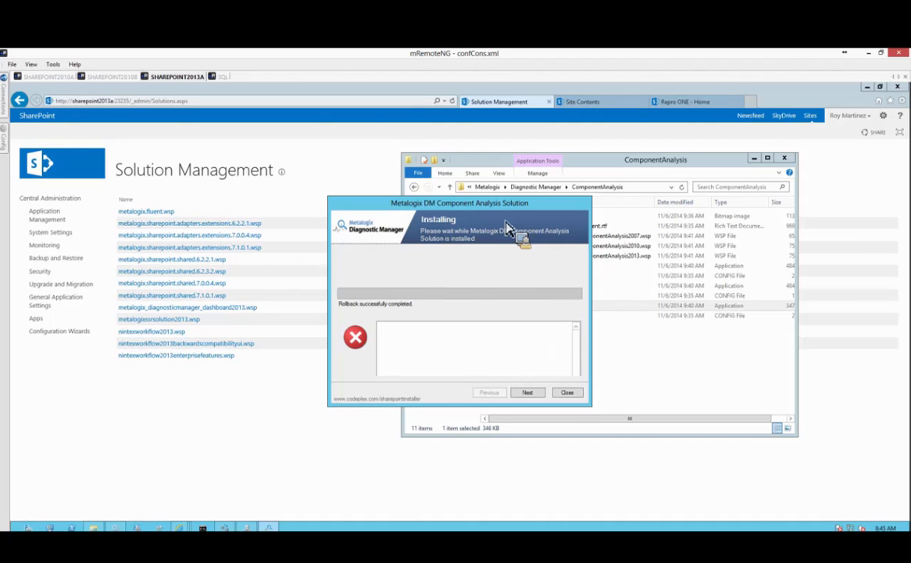
{"action": "left_click", "coordinate": [537, 396]}
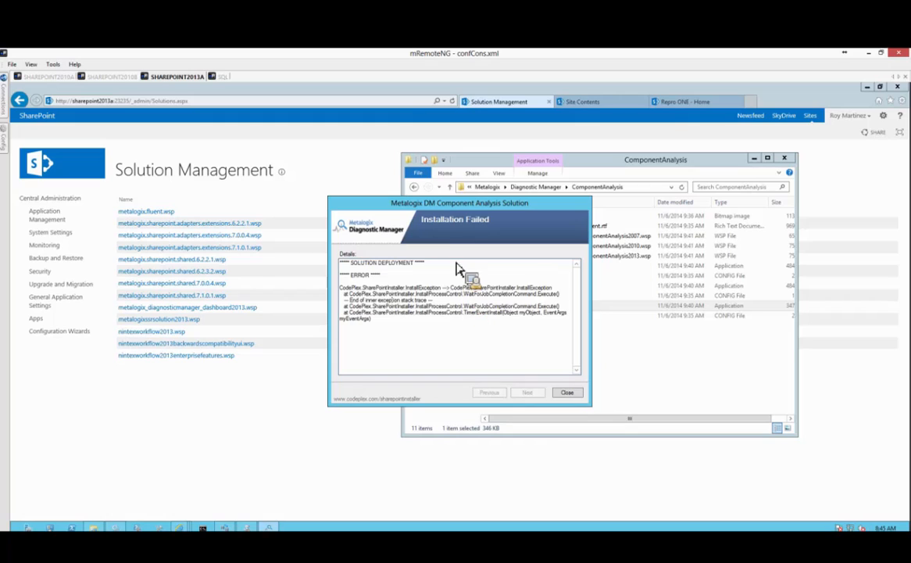
{"action": "left_click", "coordinate": [569, 396]}
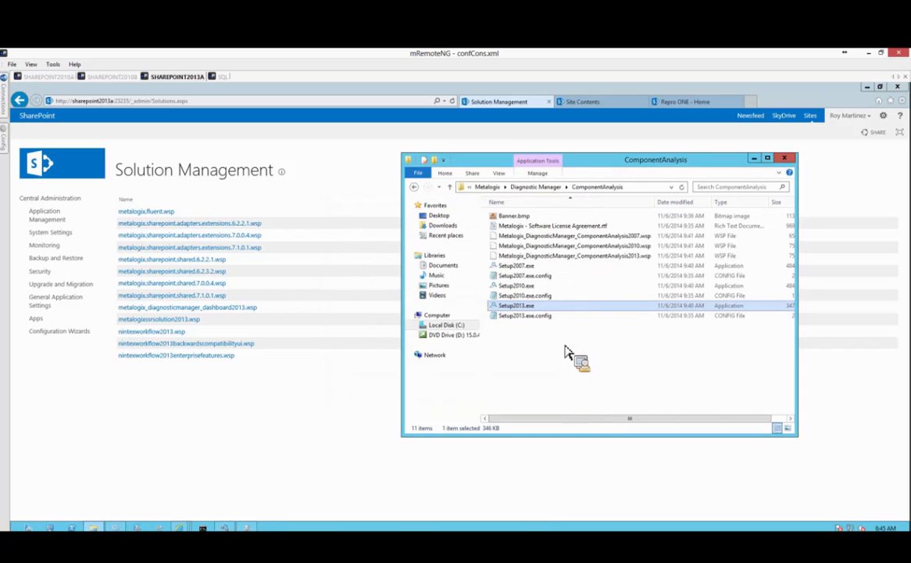
Check the backup log viewer, then open metalogix_diagnosticmanager_componentanalysis2013.wsp properties in Solution Management.
{"action": "left_click", "coordinate": [280, 409]}
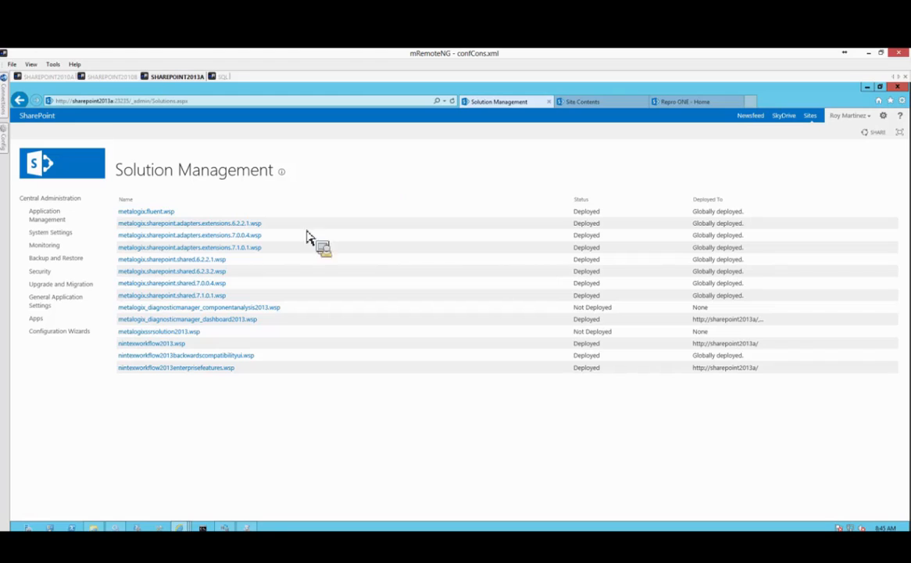
{"action": "left_click", "coordinate": [255, 527]}
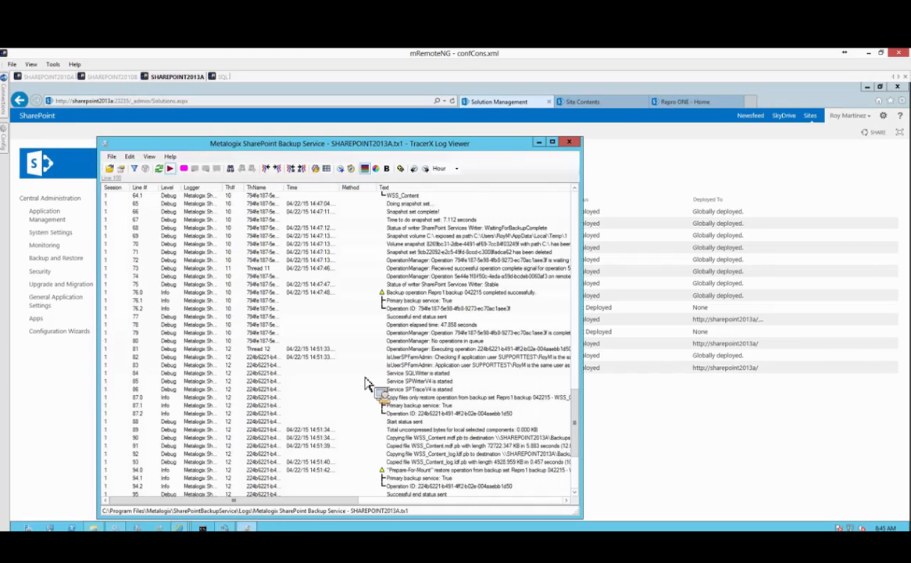
{"action": "left_click", "coordinate": [547, 141]}
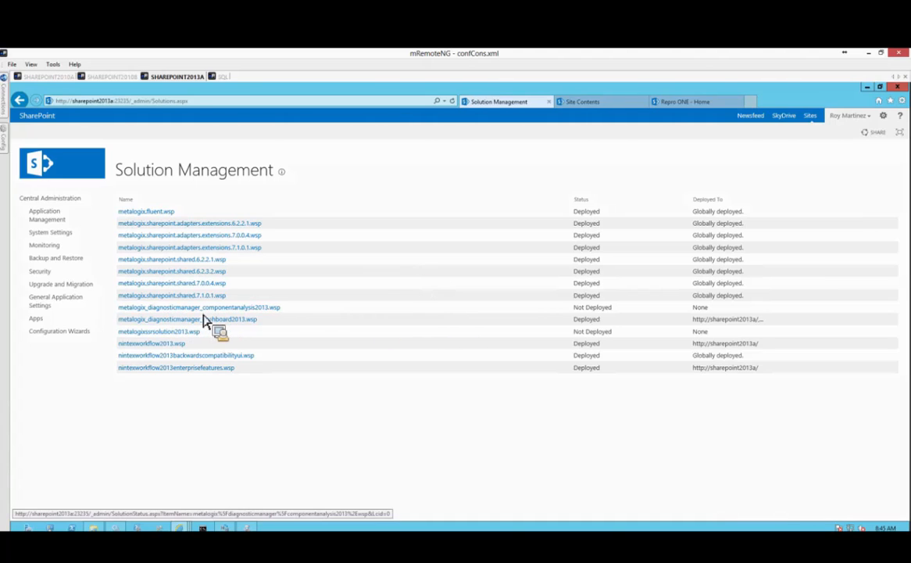
{"action": "left_click", "coordinate": [252, 311]}
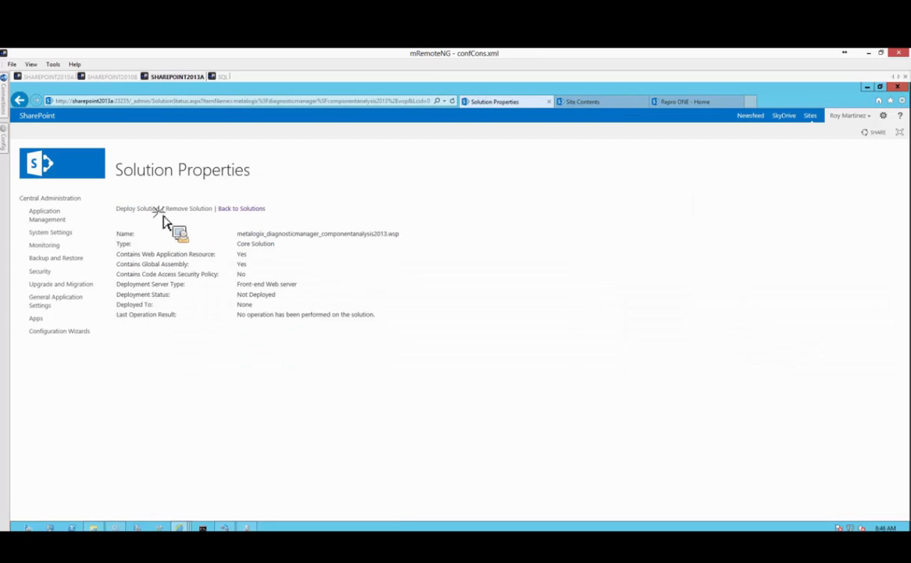
Deploy componentanalysis2013.wsp to All content Web applications, then go back to the site from the error page.
{"action": "left_click", "coordinate": [139, 208]}
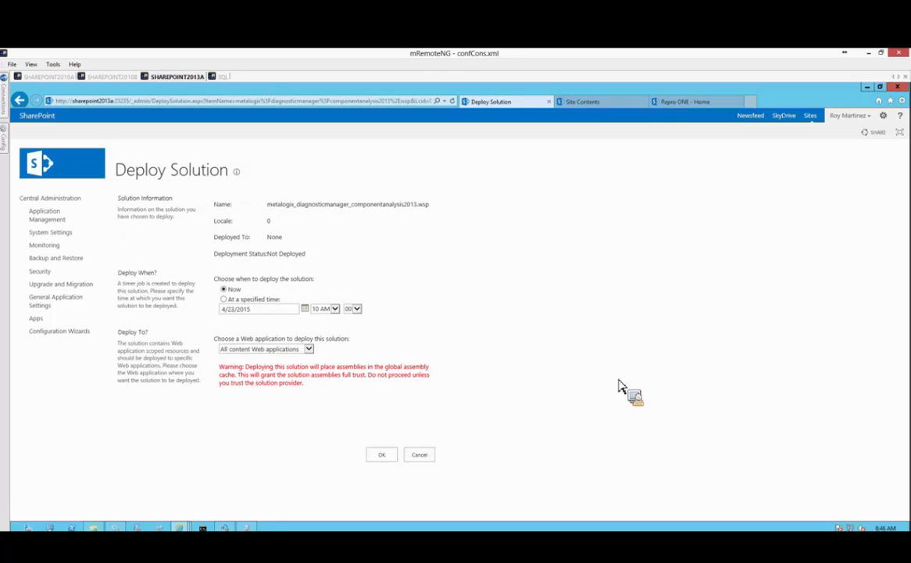
{"action": "left_click", "coordinate": [309, 349]}
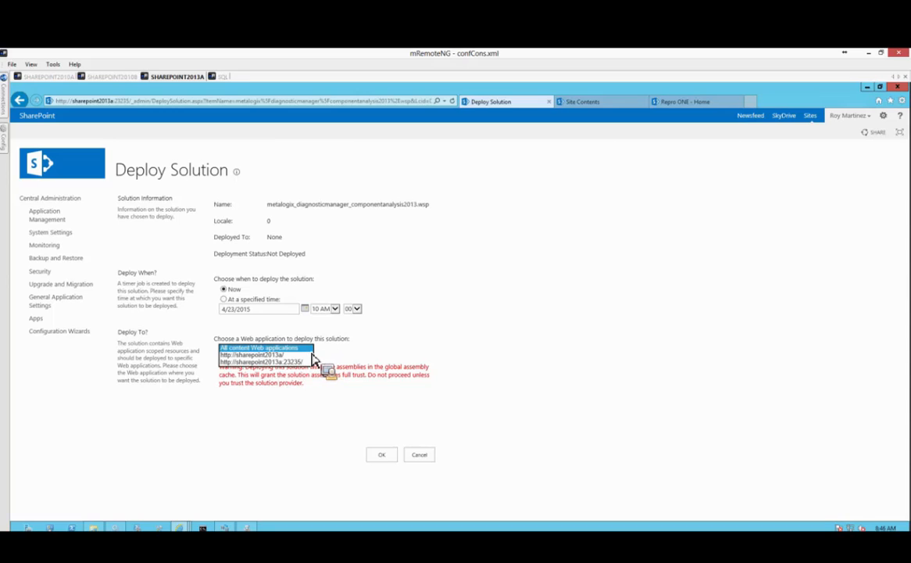
{"action": "left_click", "coordinate": [269, 348]}
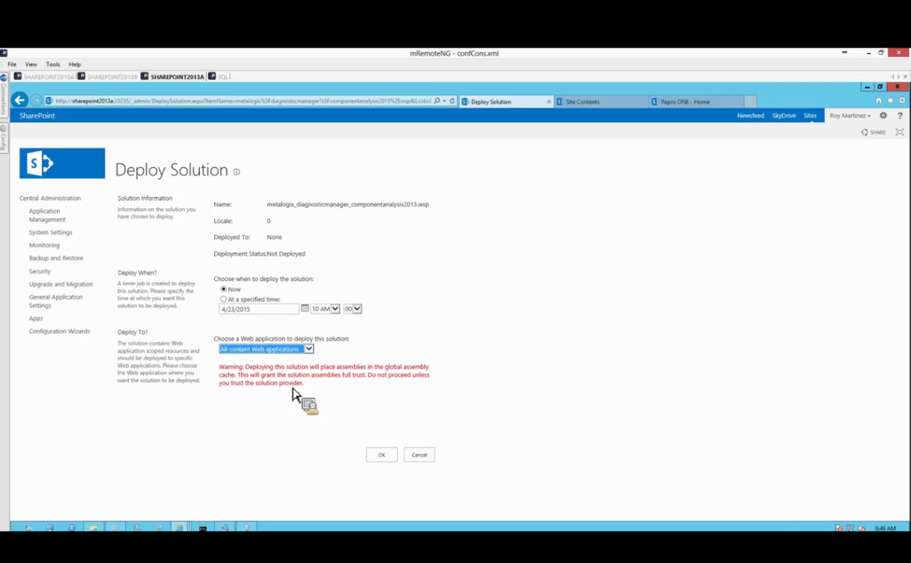
{"action": "left_click", "coordinate": [382, 457]}
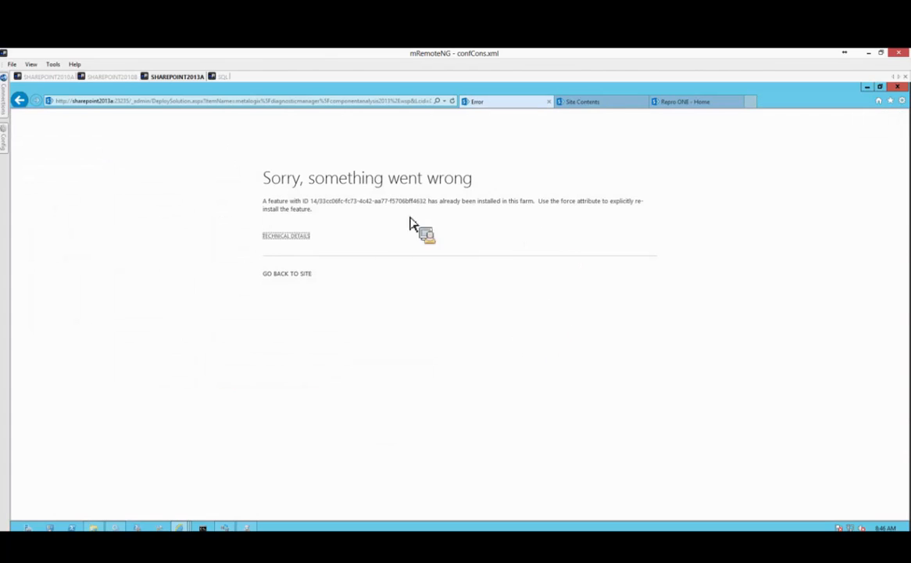
{"action": "left_click", "coordinate": [345, 229]}
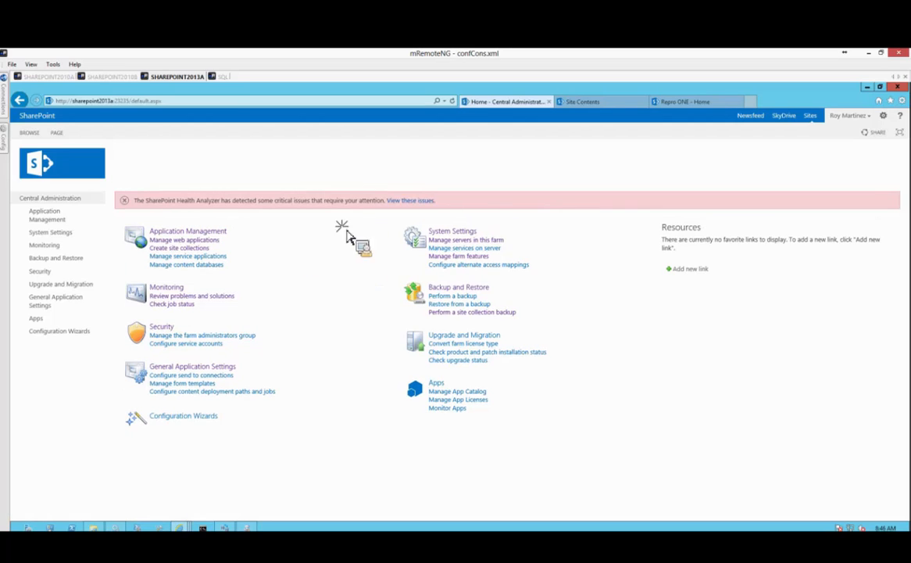
View componentanalysis2013.wsp's Error status in Solution Management, then switch to the SHAREPOINT2010B session.
{"action": "left_click", "coordinate": [449, 232]}
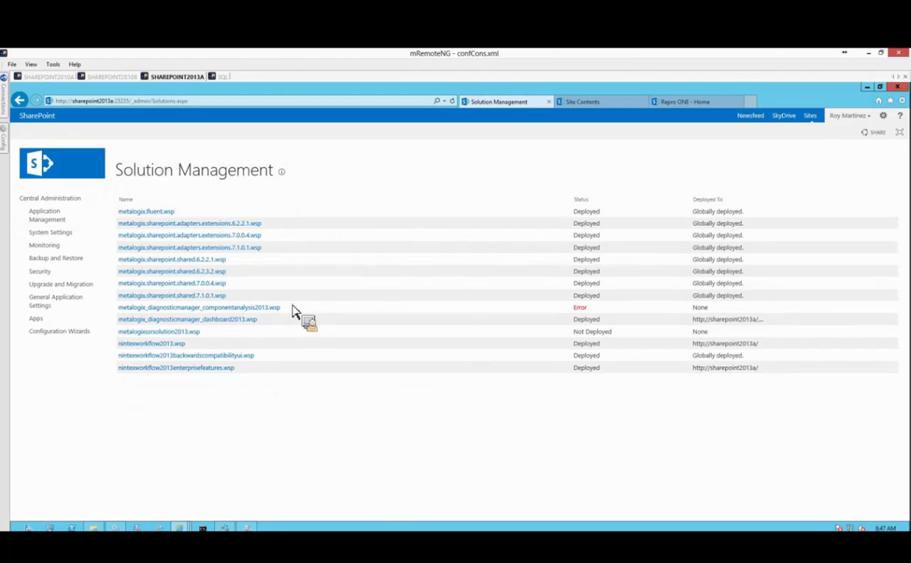
{"action": "left_click", "coordinate": [235, 309]}
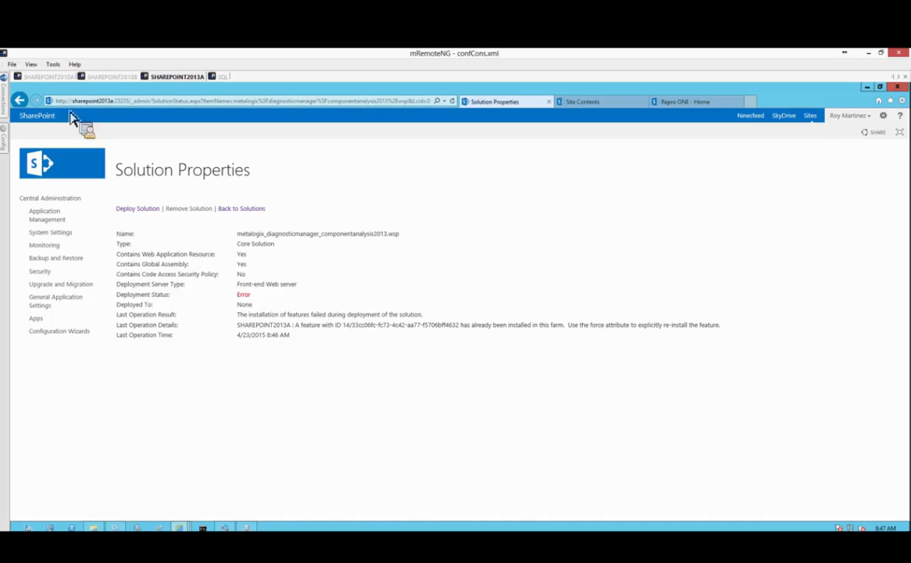
{"action": "left_click", "coordinate": [116, 76]}
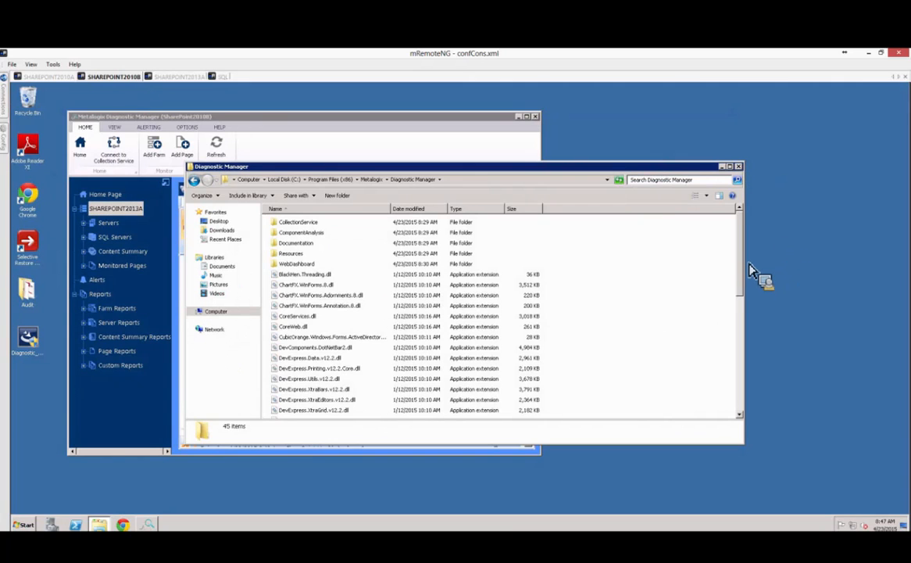
Shrink and move the Diagnostic Manager folder window, then close it.
{"action": "left_click_drag", "start_coordinate": [743, 265], "coordinate": [604, 278]}
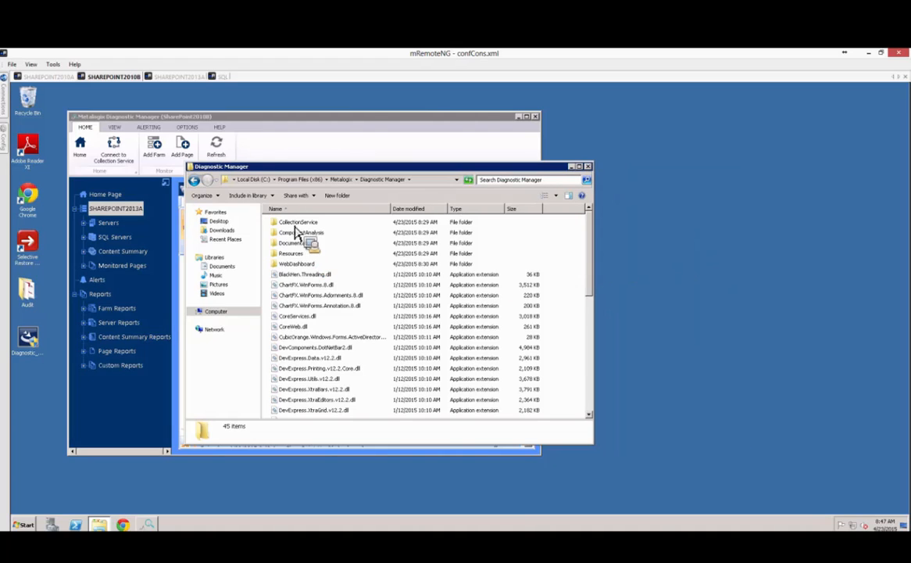
{"action": "left_click_drag", "start_coordinate": [296, 229], "coordinate": [842, 261]}
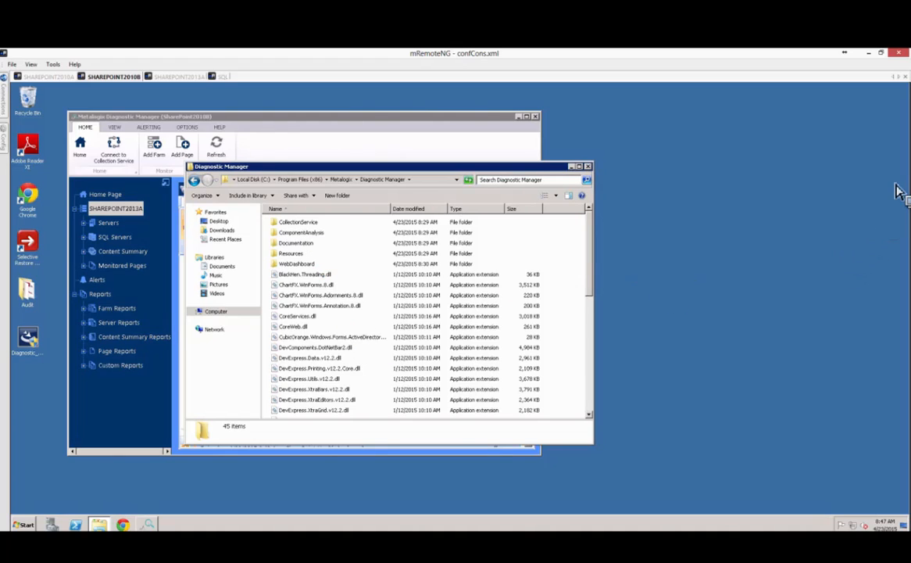
{"action": "left_click_drag", "start_coordinate": [763, 223], "coordinate": [703, 183]}
{"action": "left_click_drag", "start_coordinate": [478, 177], "coordinate": [596, 173]}
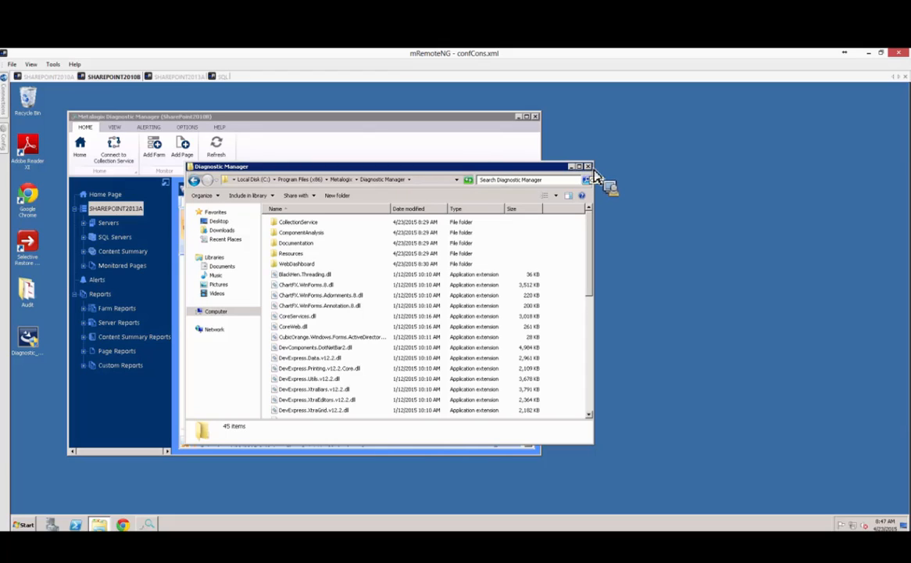
{"action": "left_click_drag", "start_coordinate": [592, 176], "coordinate": [506, 140]}
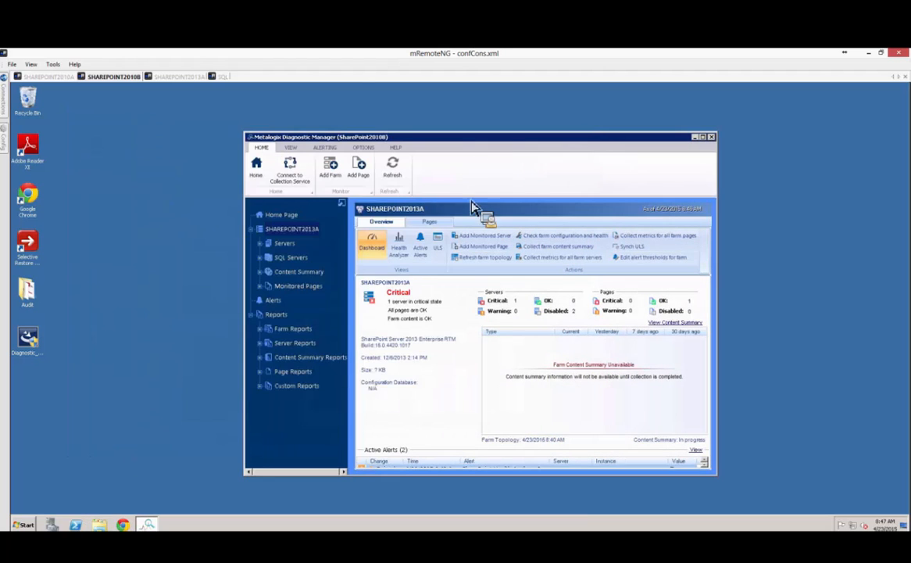
Check the SHAREPOINT2010A and SHAREPOINT2010B sessions, then connect to SHAREPOINT2013B.
{"action": "left_click", "coordinate": [55, 77]}
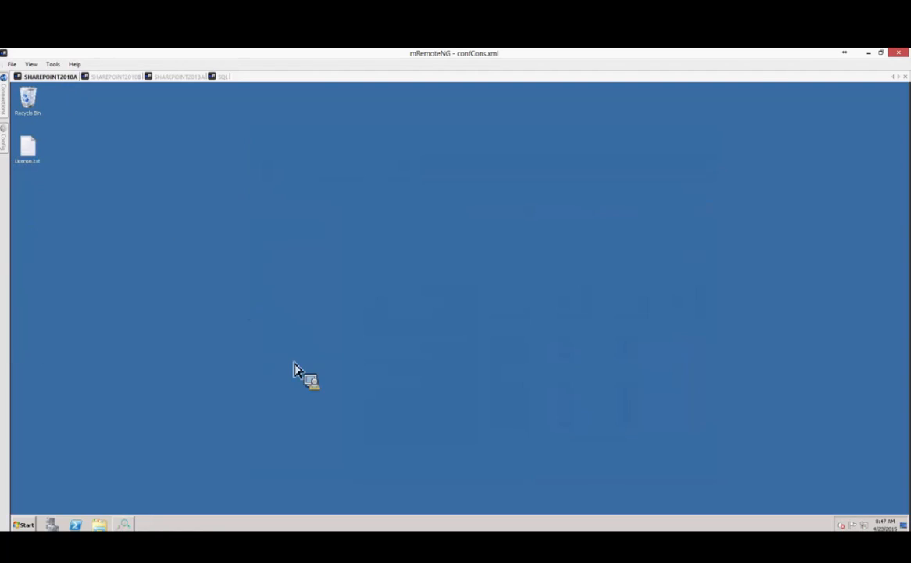
{"action": "left_click", "coordinate": [128, 76]}
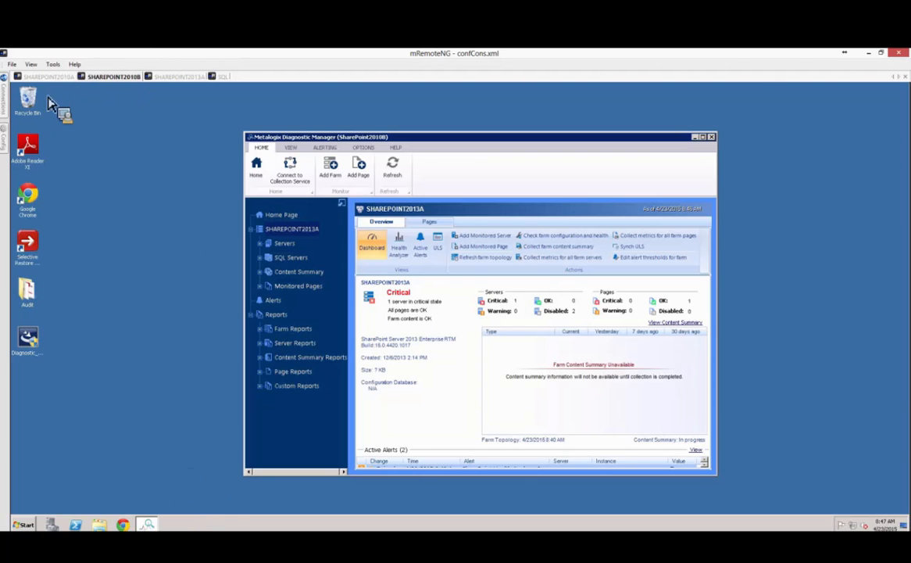
{"action": "mouse_move", "coordinate": [4, 98]}
{"action": "double_click", "coordinate": [74, 187]}
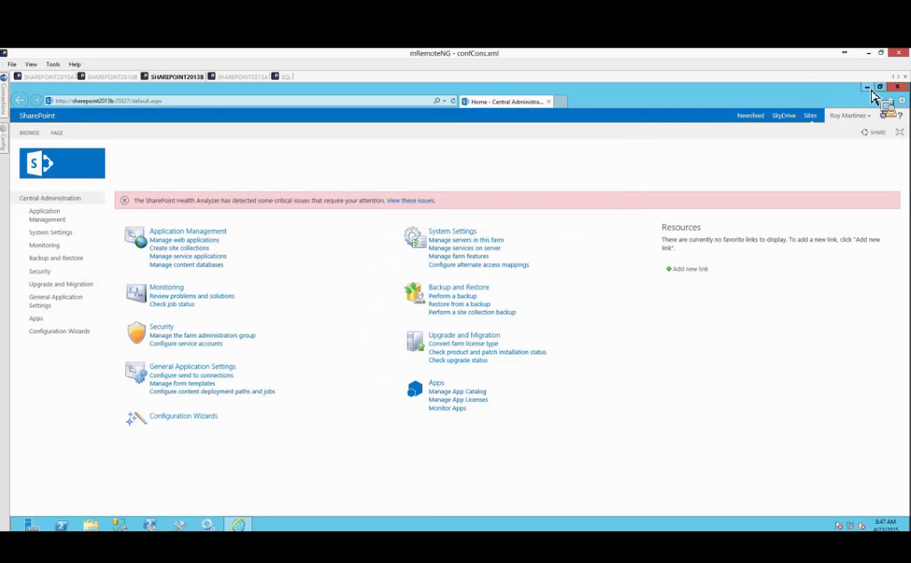
Browse to C:\Program Files (x86)\Metalogix\Diagnostic Manager, confirm it holds only CollectionService, and close it.
{"action": "left_click", "coordinate": [867, 88]}
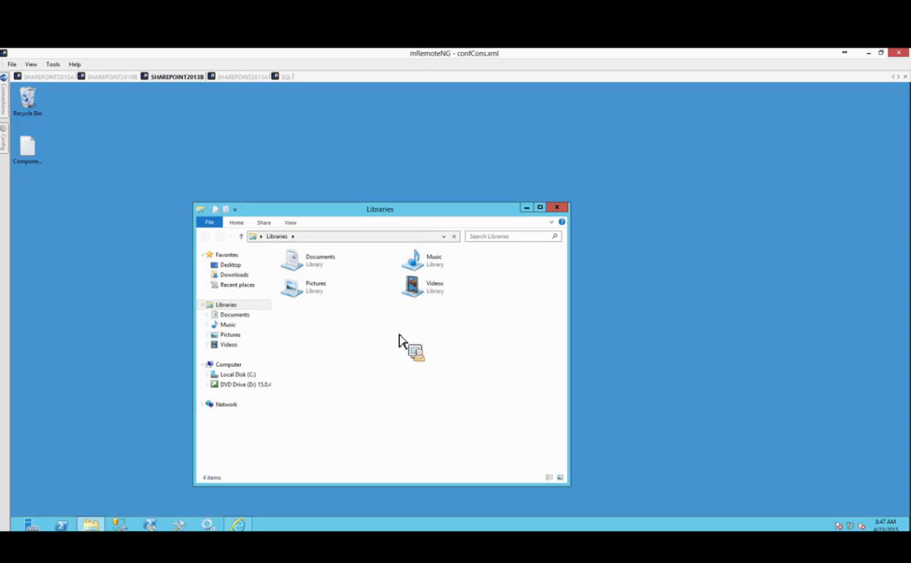
{"action": "left_click", "coordinate": [237, 376]}
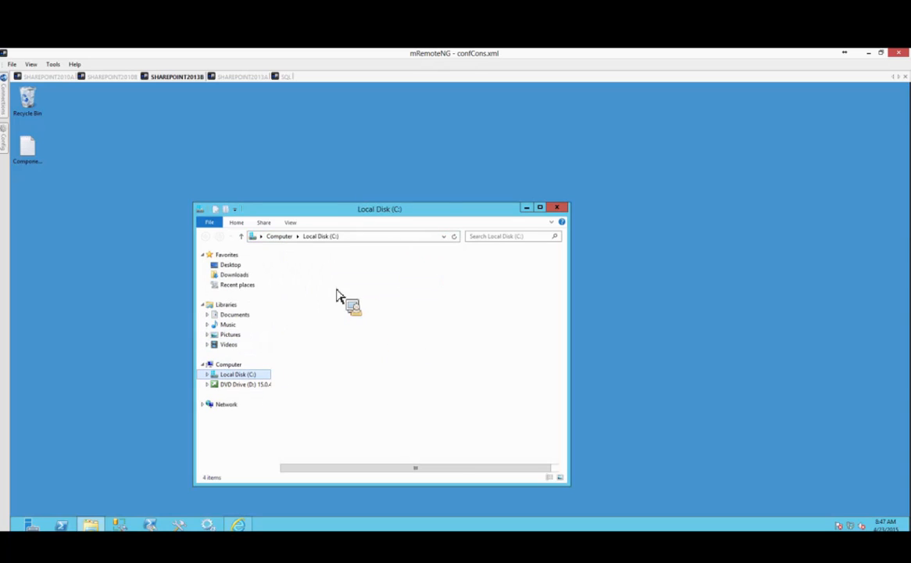
{"action": "left_click", "coordinate": [311, 345]}
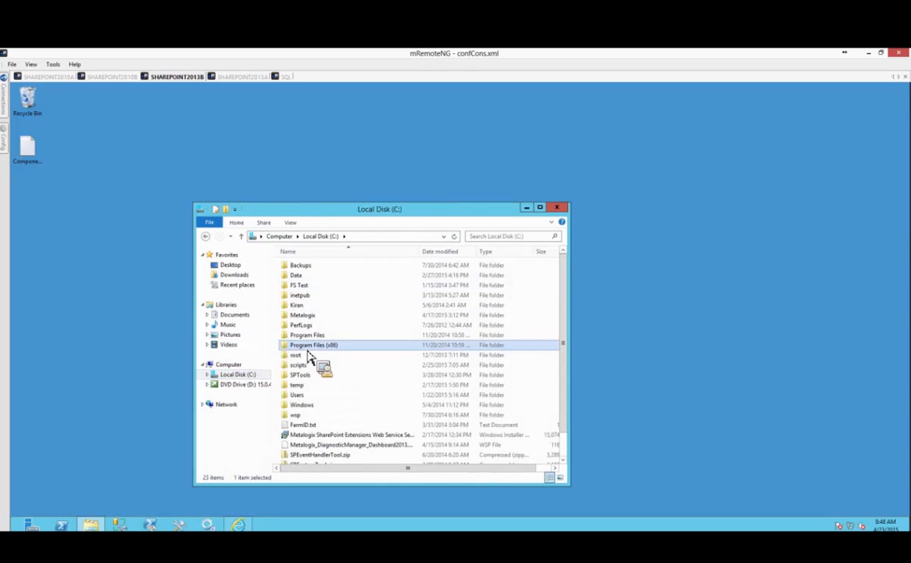
{"action": "double_click", "coordinate": [310, 349]}
{"action": "double_click", "coordinate": [311, 306]}
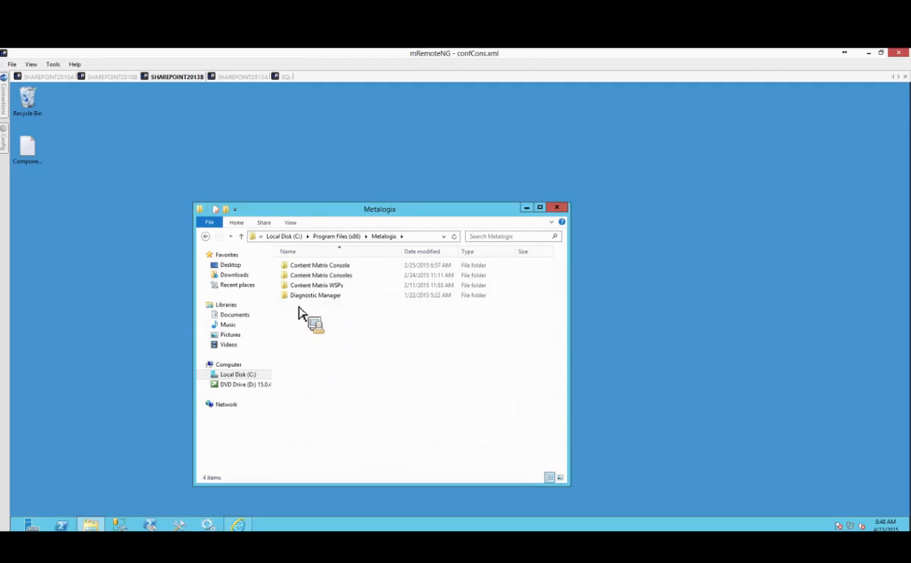
{"action": "double_click", "coordinate": [312, 295]}
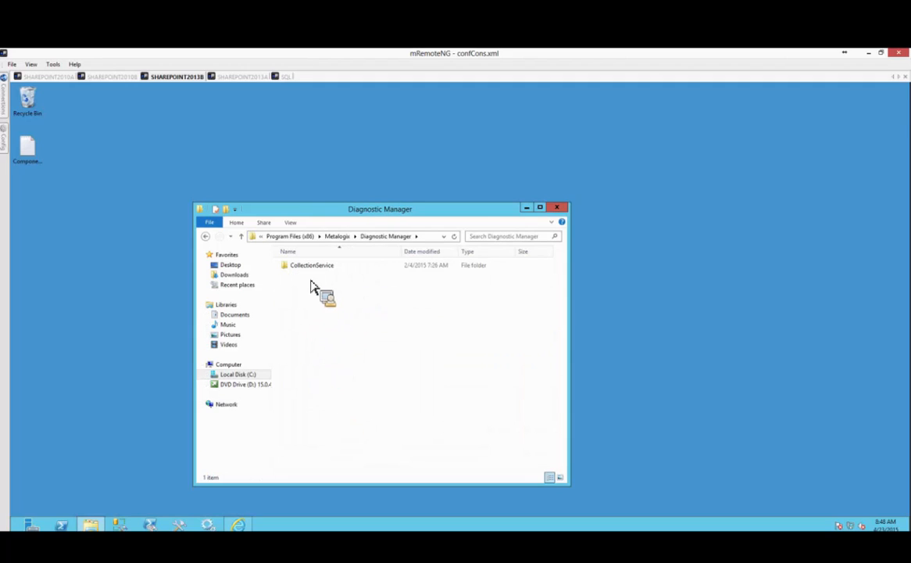
{"action": "left_click", "coordinate": [557, 208]}
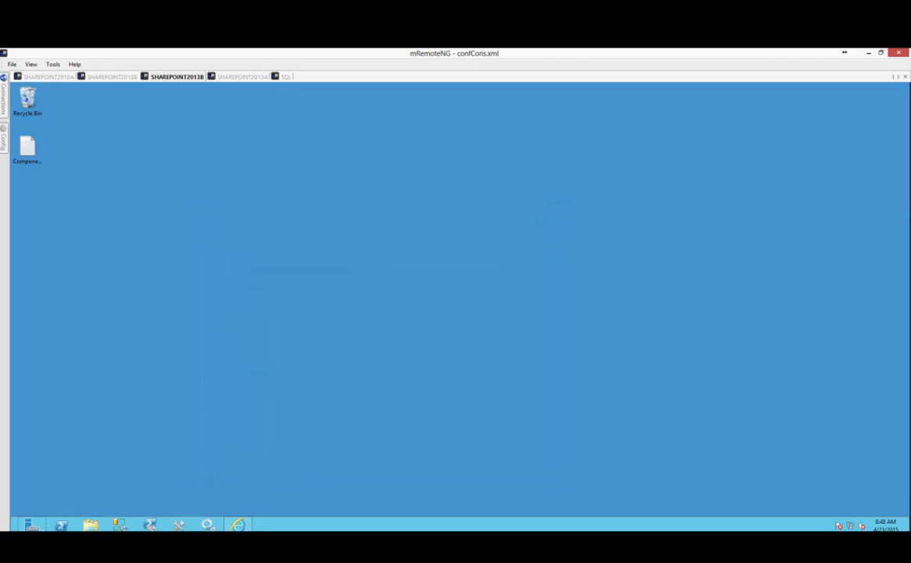
{"action": "mouse_move", "coordinate": [12, 529]}
On the SQL server, check C:\Program Files (x86) for a Metalogix folder, find none, then close it.
{"action": "left_click", "coordinate": [280, 77]}
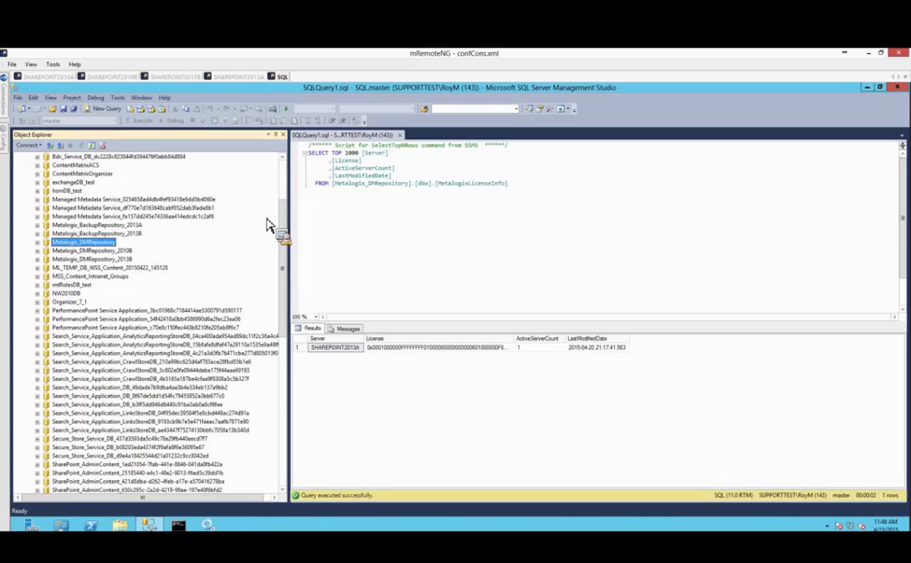
{"action": "left_click", "coordinate": [868, 87]}
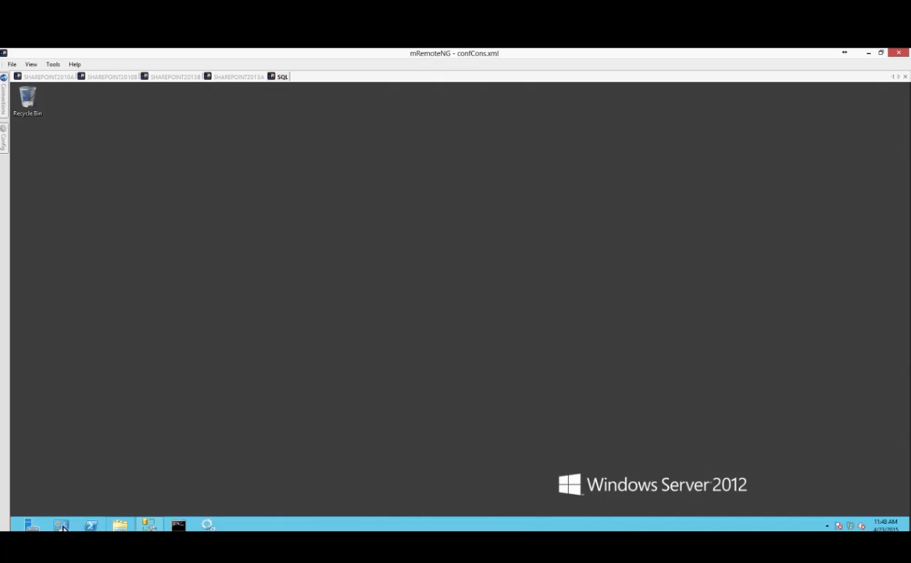
{"action": "left_click", "coordinate": [120, 525]}
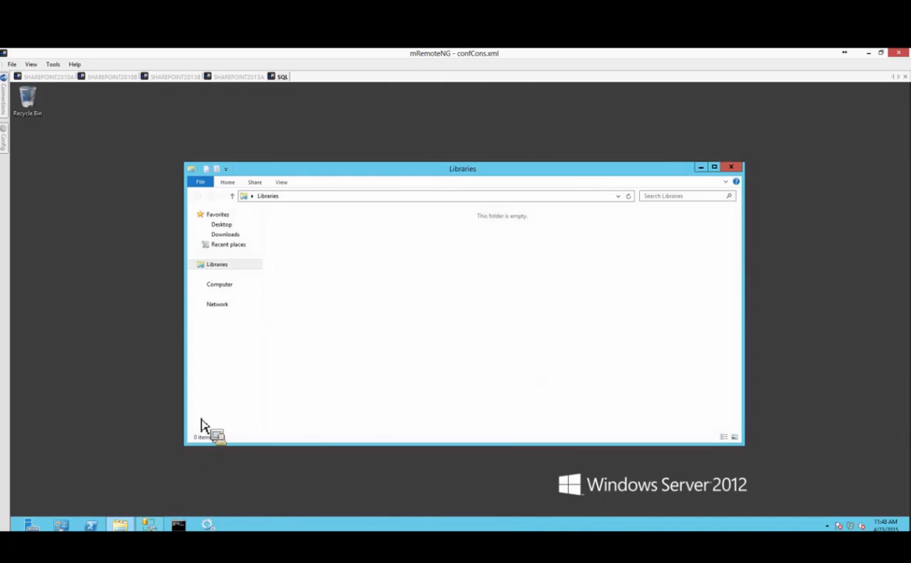
{"action": "left_click", "coordinate": [244, 323]}
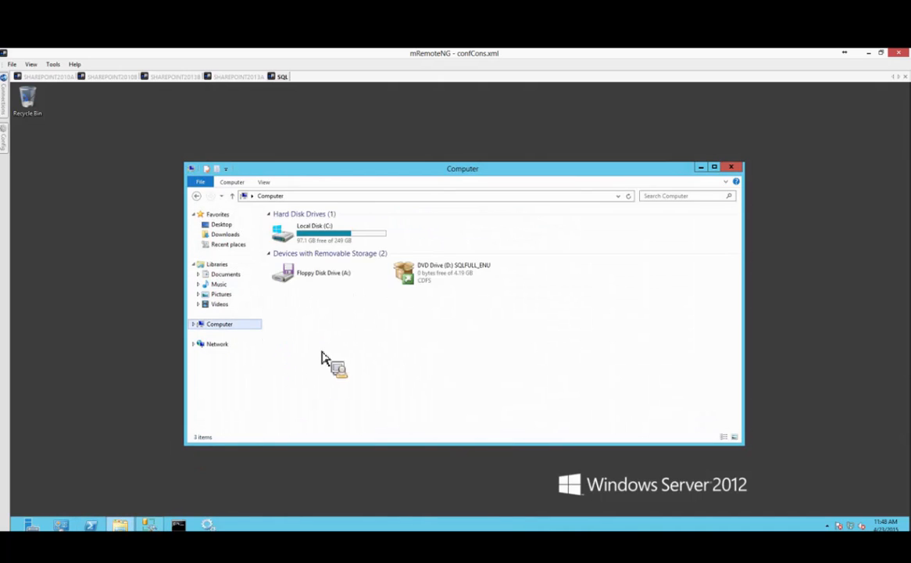
{"action": "double_click", "coordinate": [334, 245]}
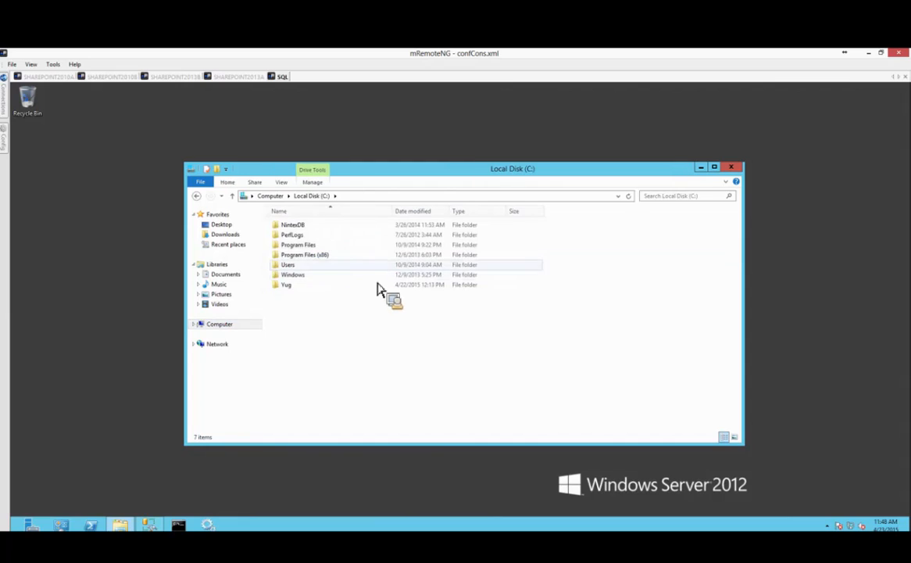
{"action": "double_click", "coordinate": [337, 257]}
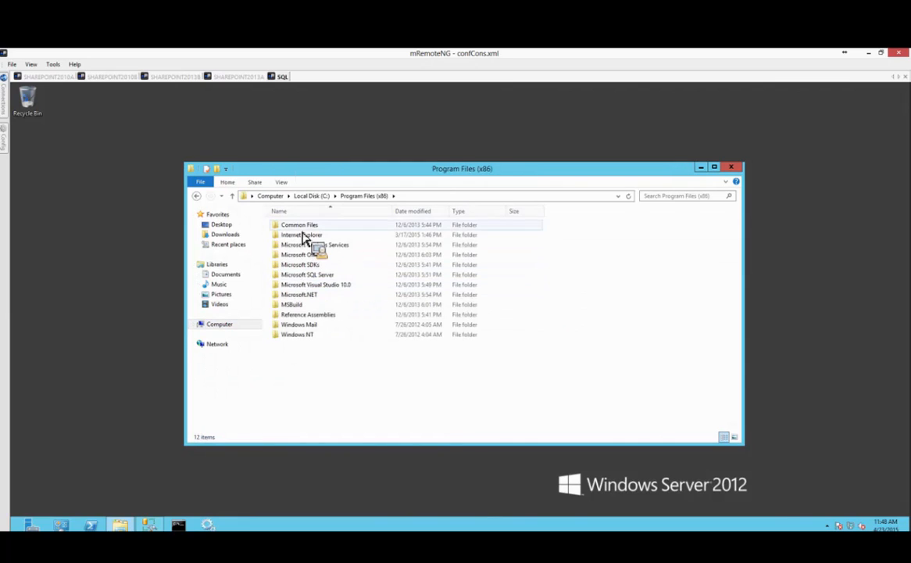
{"action": "left_click", "coordinate": [733, 168]}
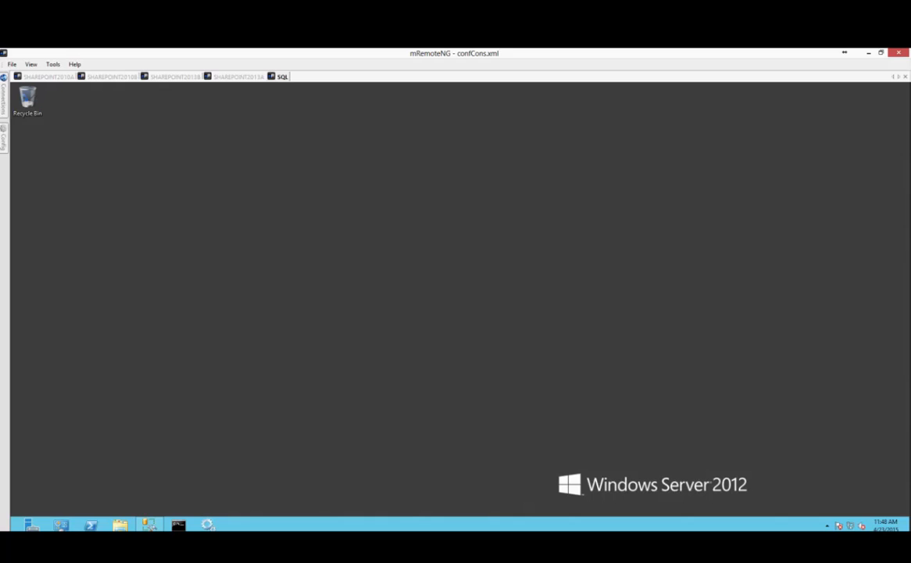
Launch Internet Explorer on the SQL server and dismiss the Internet Explorer 10 setup prompt.
{"action": "left_click", "coordinate": [8, 528]}
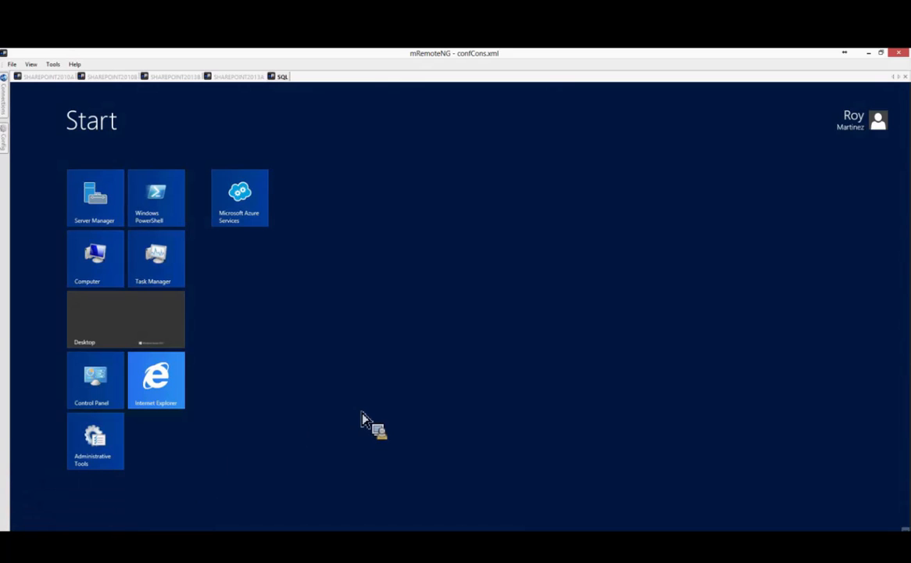
{"action": "left_click", "coordinate": [165, 400]}
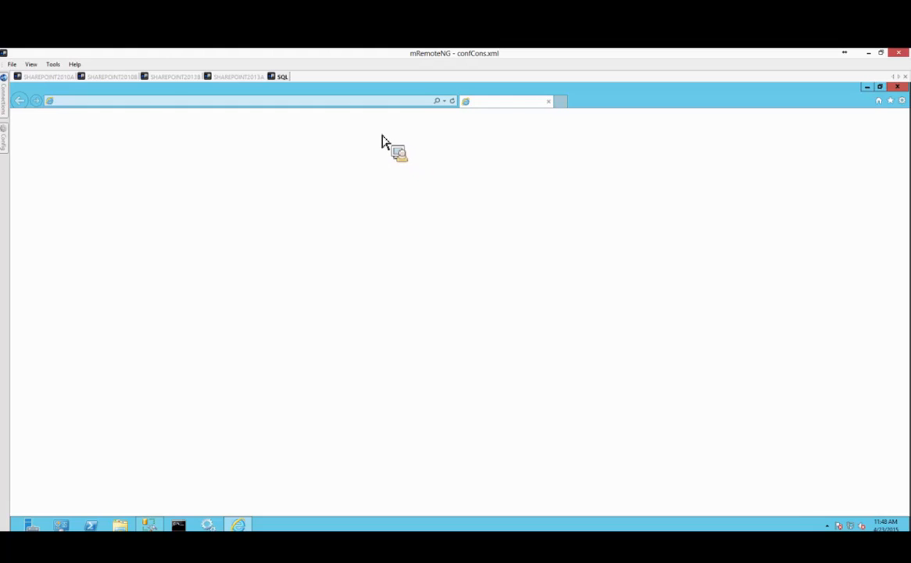
{"action": "left_click", "coordinate": [314, 102]}
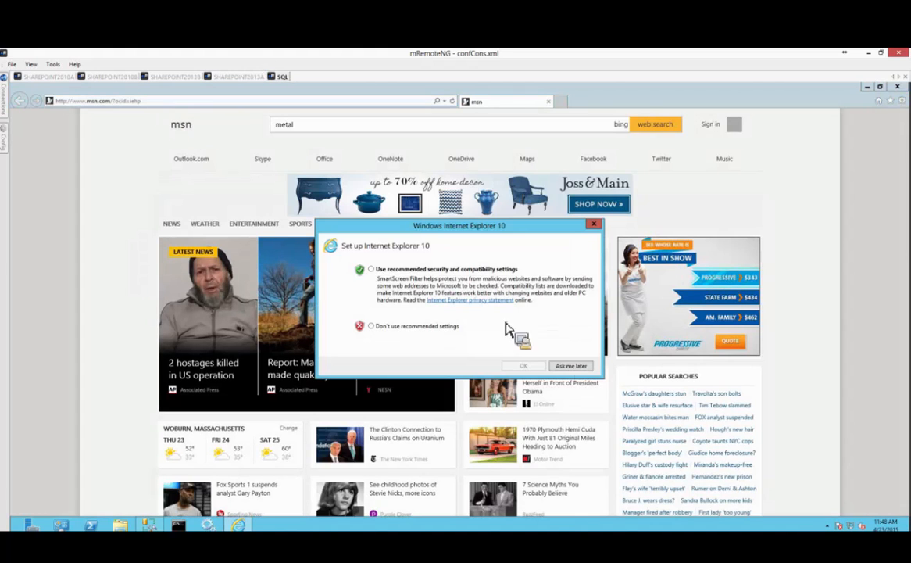
{"action": "left_click", "coordinate": [568, 364]}
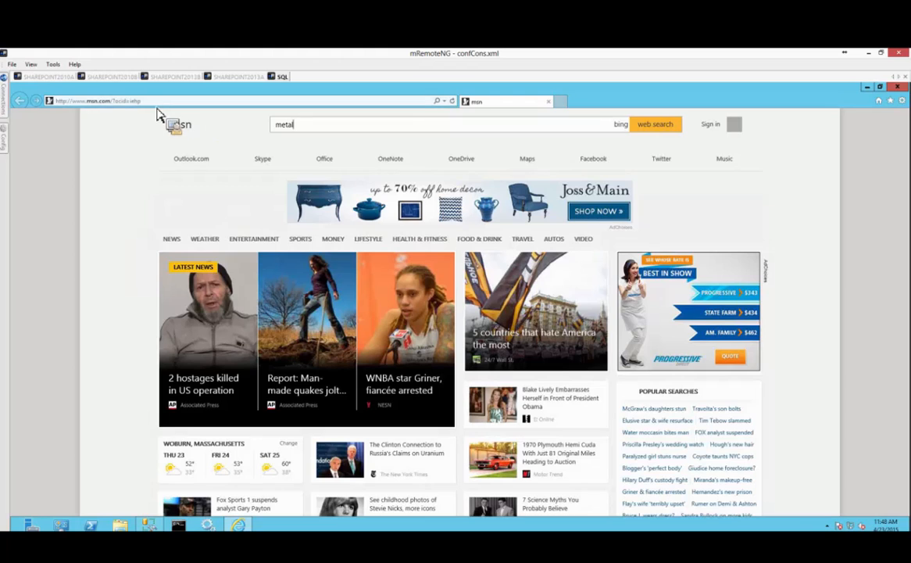
Open metalogix.com's Product Downloads and Resources page and bring up a file browser over it.
{"action": "left_click", "coordinate": [157, 103]}
{"action": "type", "text": "metalogix.com/"}
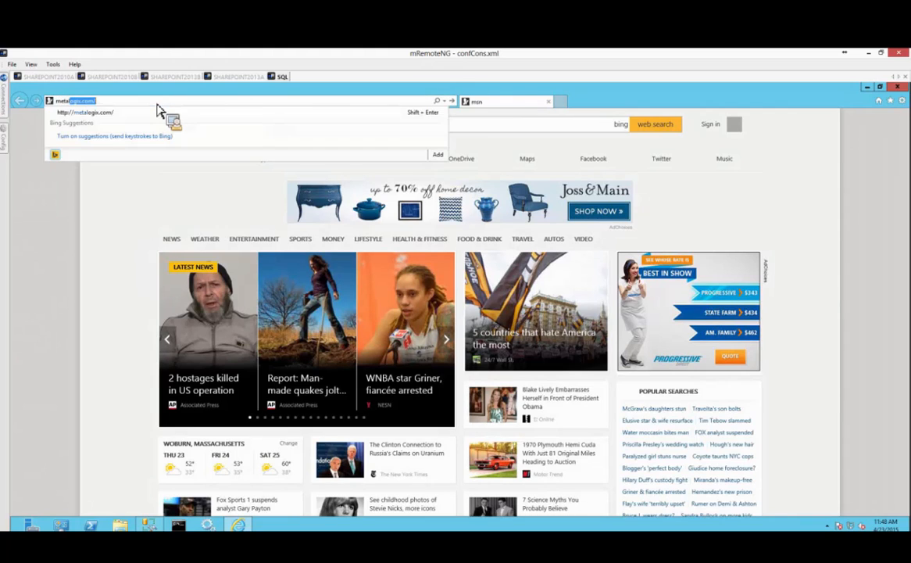
{"action": "key", "text": "Return"}
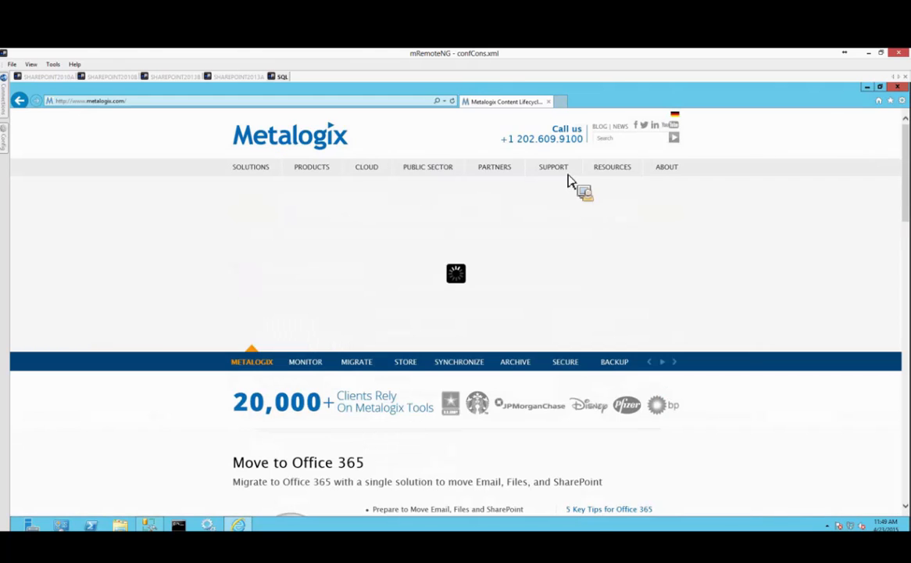
{"action": "mouse_move", "coordinate": [562, 176]}
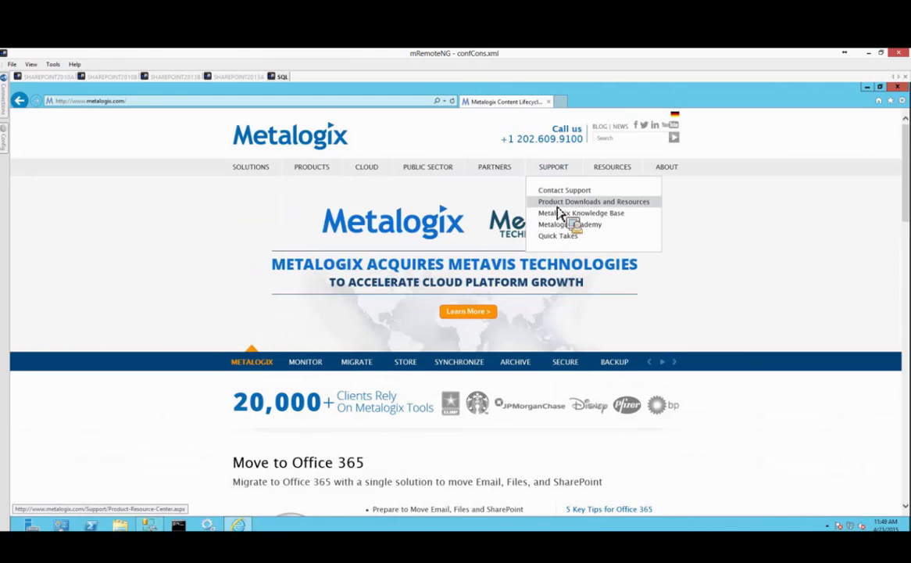
{"action": "left_click", "coordinate": [557, 206]}
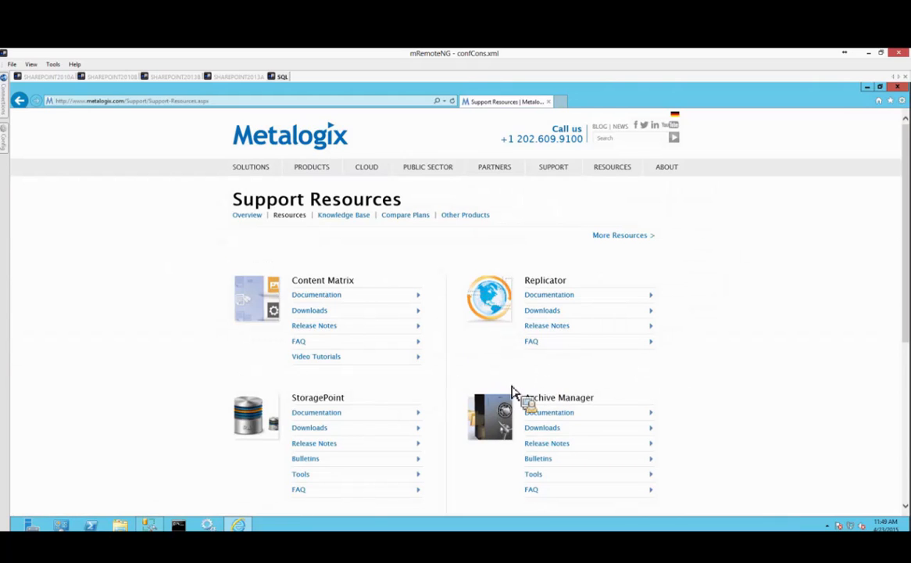
{"action": "scroll", "coordinate": [479, 348], "scroll_direction": "down", "scroll_amount": 4}
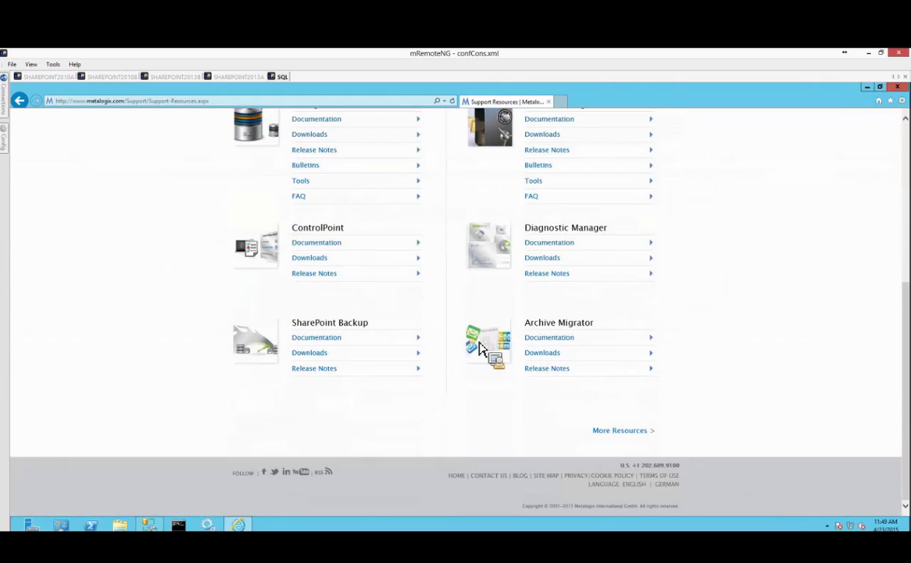
{"action": "left_click_drag", "start_coordinate": [547, 265], "coordinate": [136, 512]}
{"action": "left_click_drag", "start_coordinate": [193, 399], "coordinate": [349, 205]}
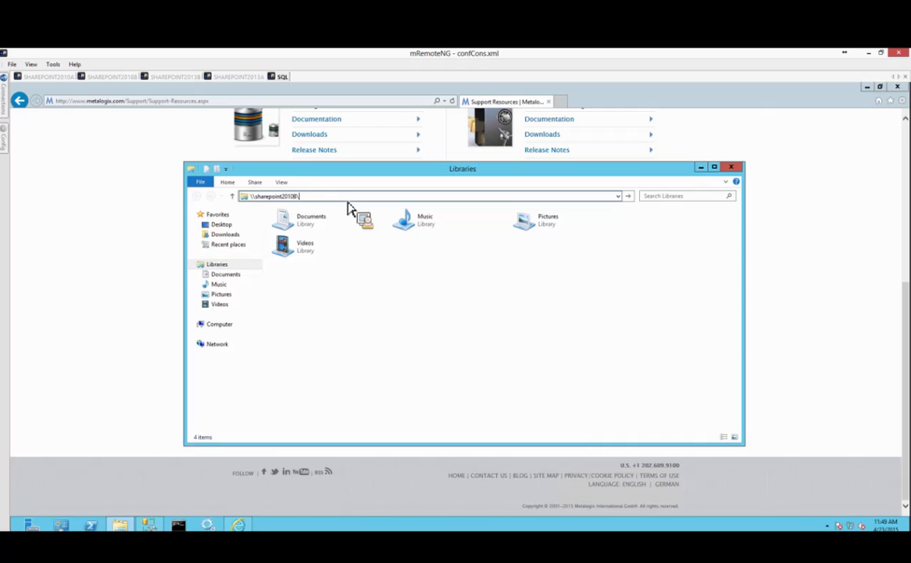
Browse sharepoint2010B's c$ share and drag Diagnostic_Manager_4_2_2861_0 onto the SQL server desktop.
{"action": "key", "text": "Return"}
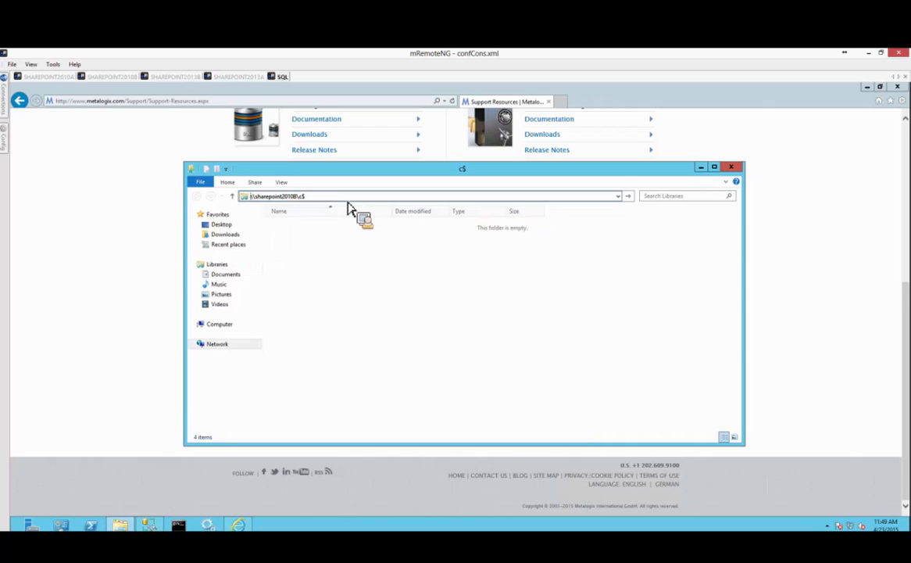
{"action": "left_click", "coordinate": [312, 267]}
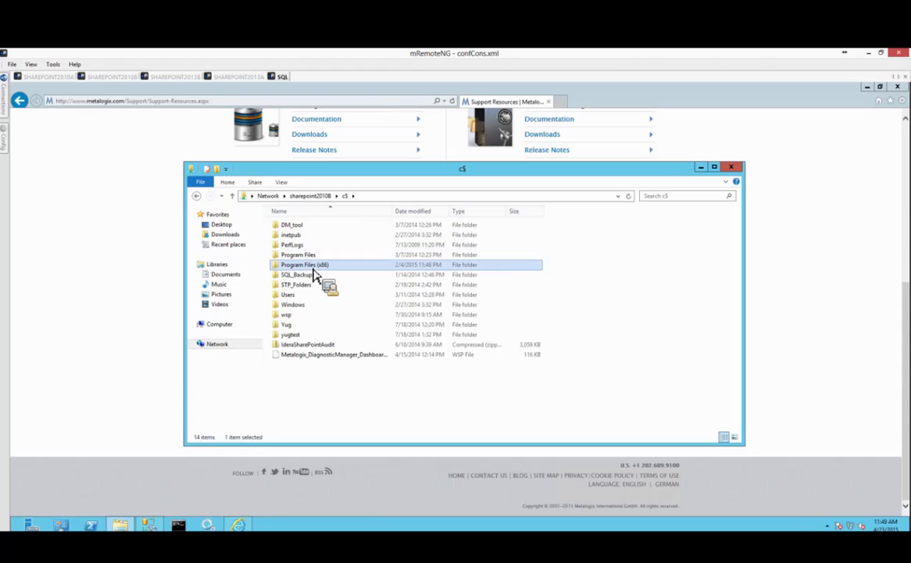
{"action": "left_click", "coordinate": [314, 269]}
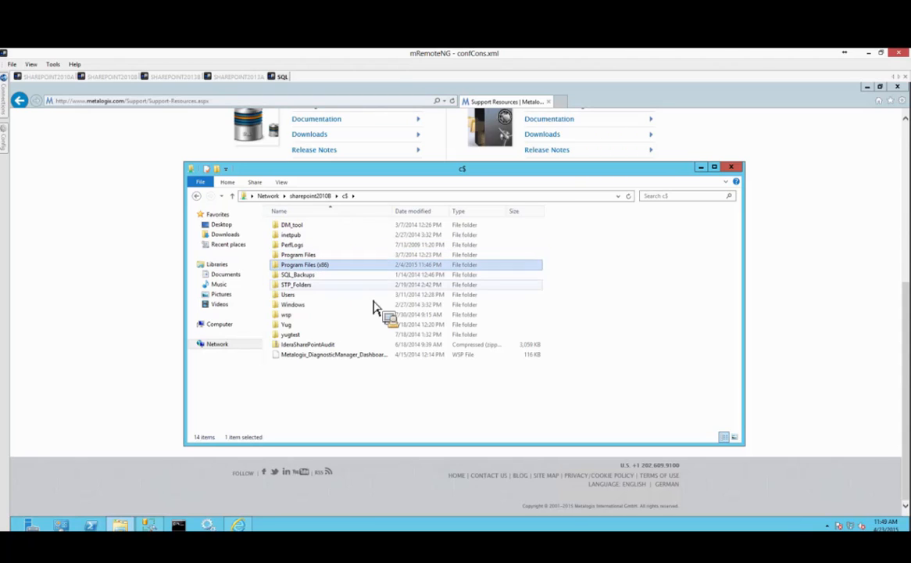
{"action": "left_click", "coordinate": [303, 255]}
{"action": "double_click", "coordinate": [315, 268]}
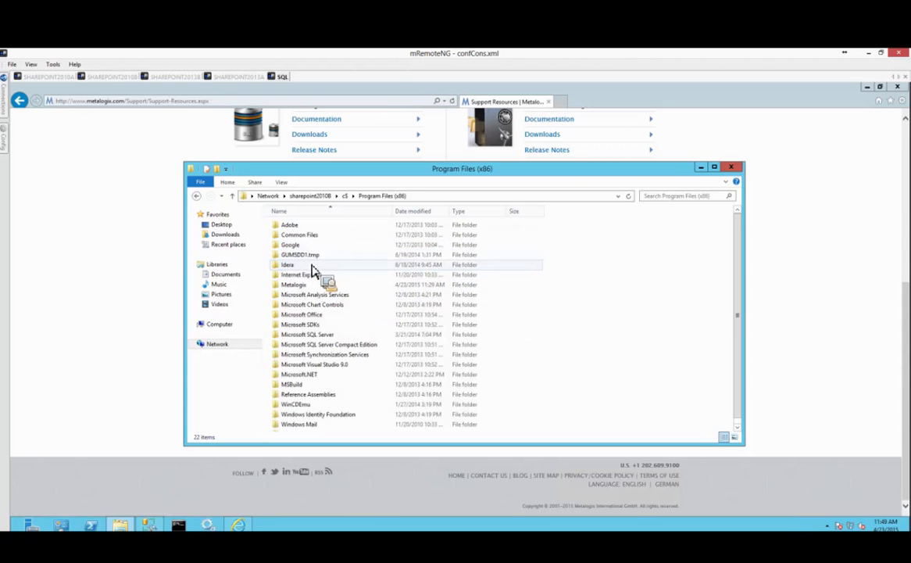
{"action": "double_click", "coordinate": [294, 285]}
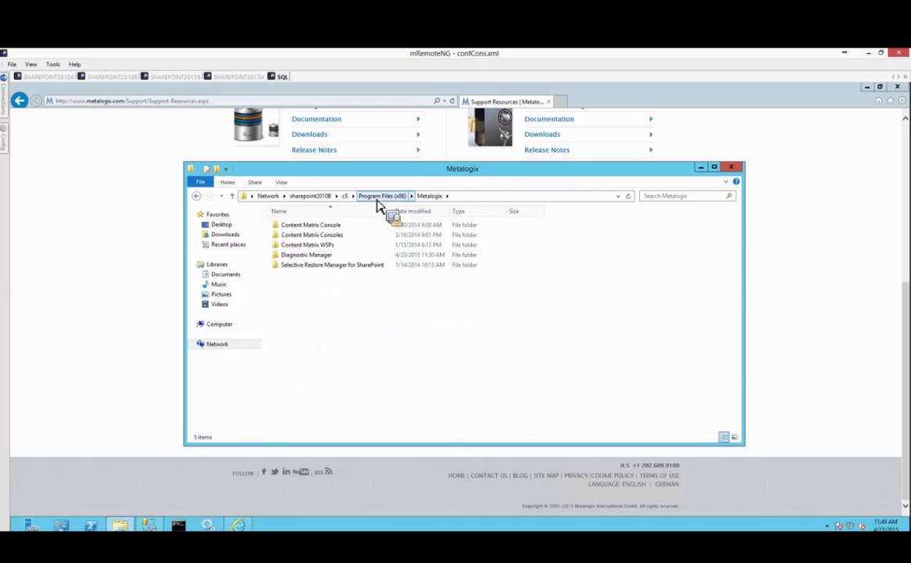
{"action": "left_click", "coordinate": [346, 196]}
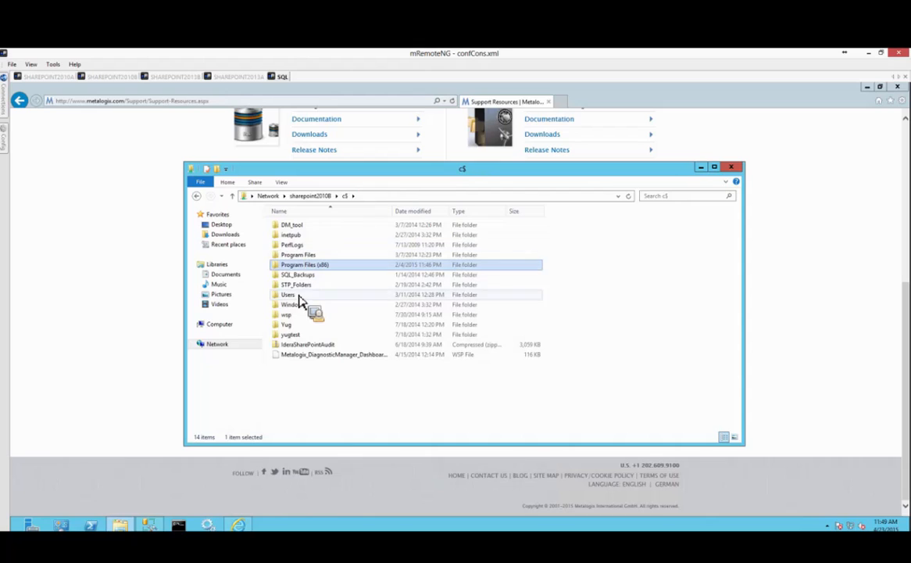
{"action": "left_click_drag", "start_coordinate": [299, 301], "coordinate": [168, 317]}
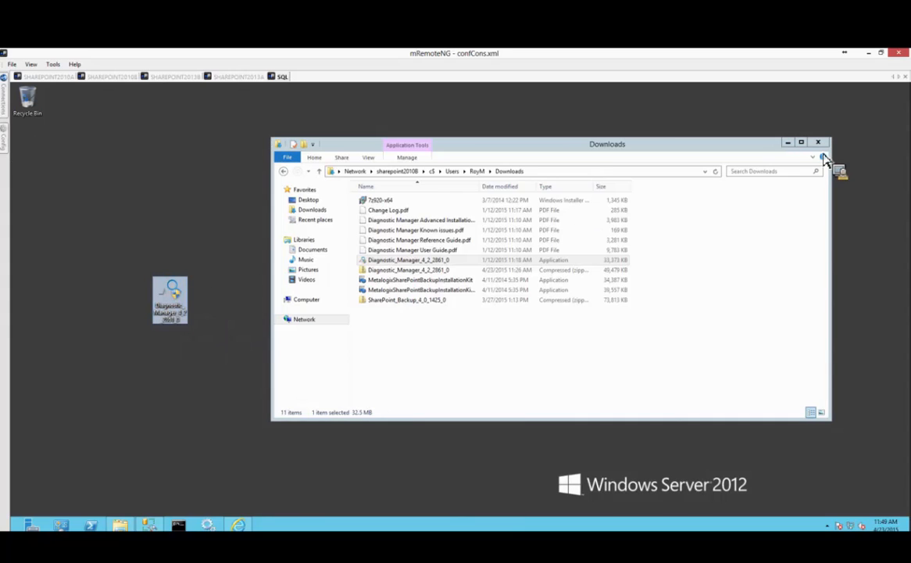
Move the Downloads window aside and run the copied installer as administrator.
{"action": "left_click", "coordinate": [795, 145]}
{"action": "right_click", "coordinate": [173, 301]}
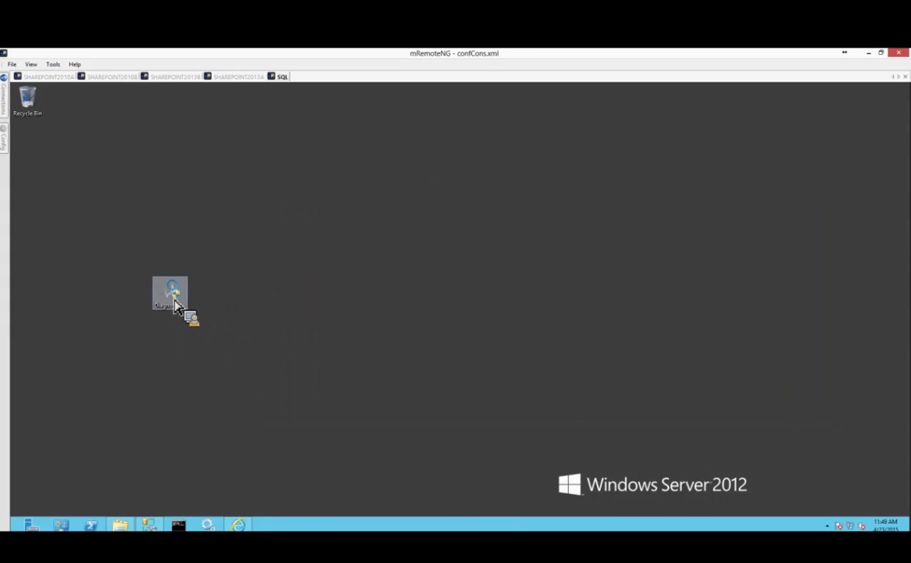
{"action": "left_click", "coordinate": [217, 324]}
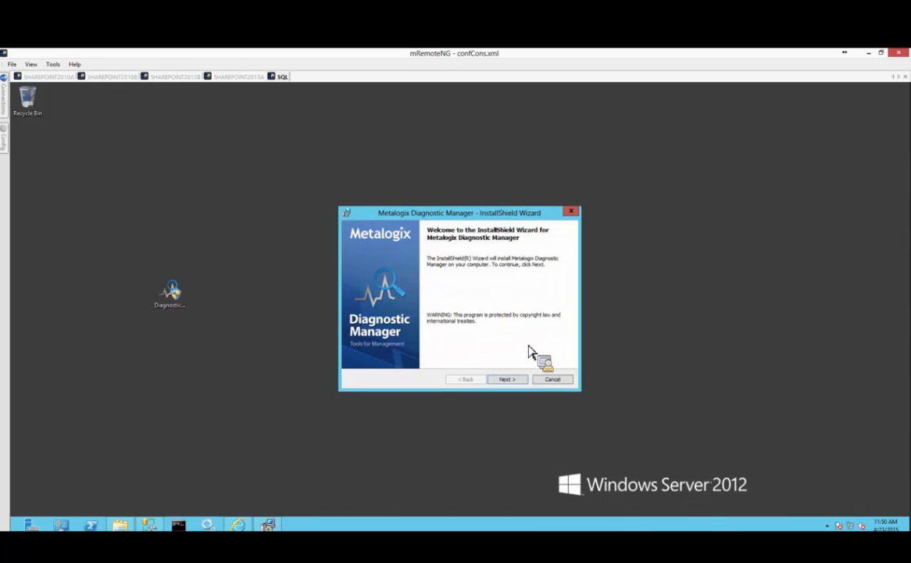
Accept the licence, keep the default install folder, and choose Custom setup.
{"action": "left_click", "coordinate": [508, 379]}
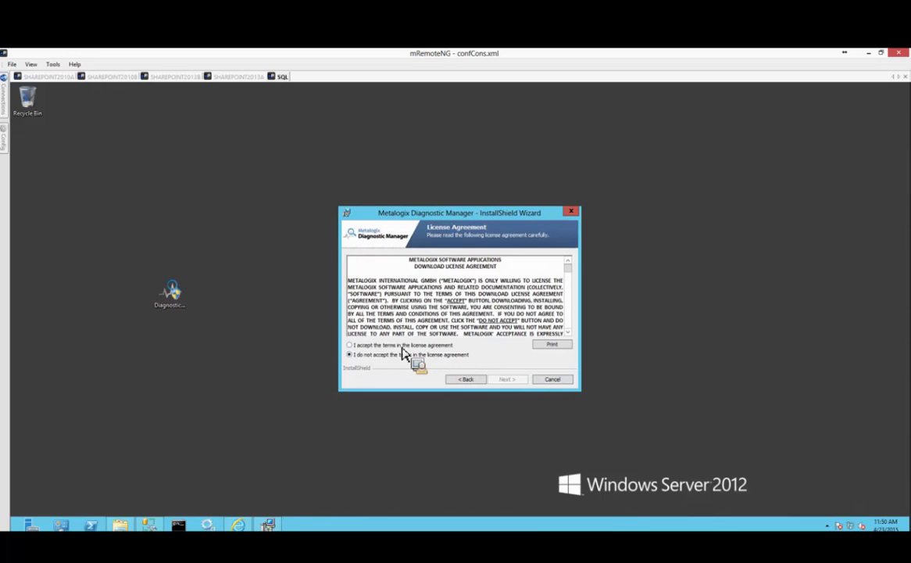
{"action": "left_click", "coordinate": [405, 345]}
{"action": "left_click", "coordinate": [510, 380]}
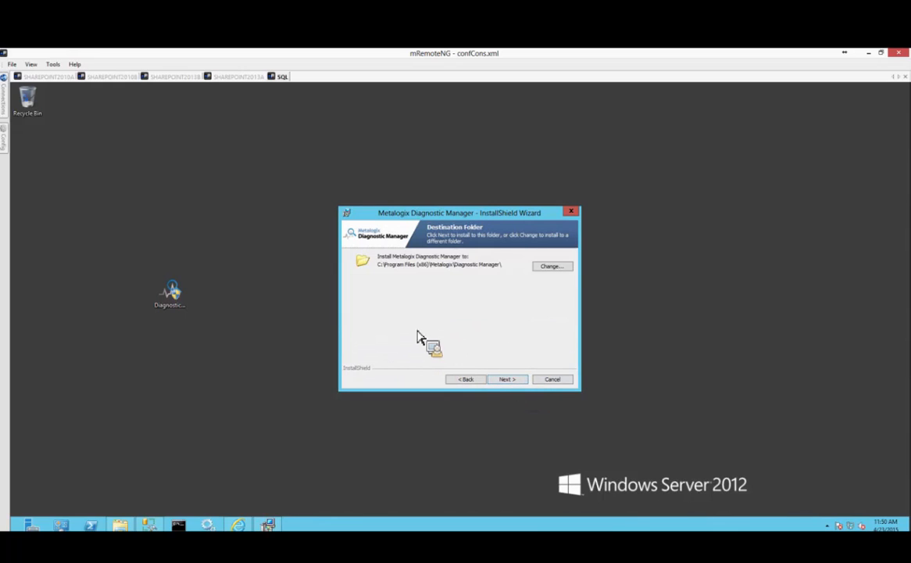
{"action": "left_click", "coordinate": [508, 380]}
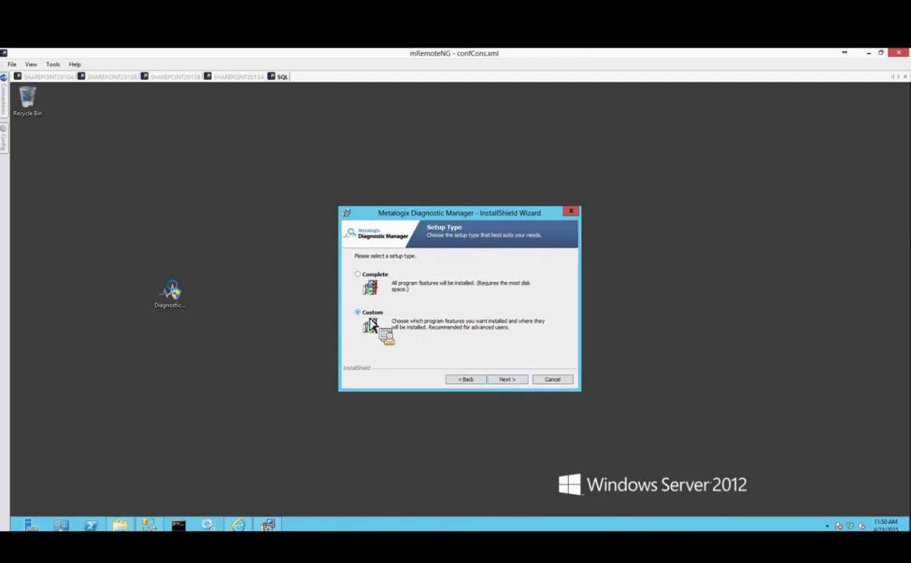
{"action": "left_click", "coordinate": [509, 382]}
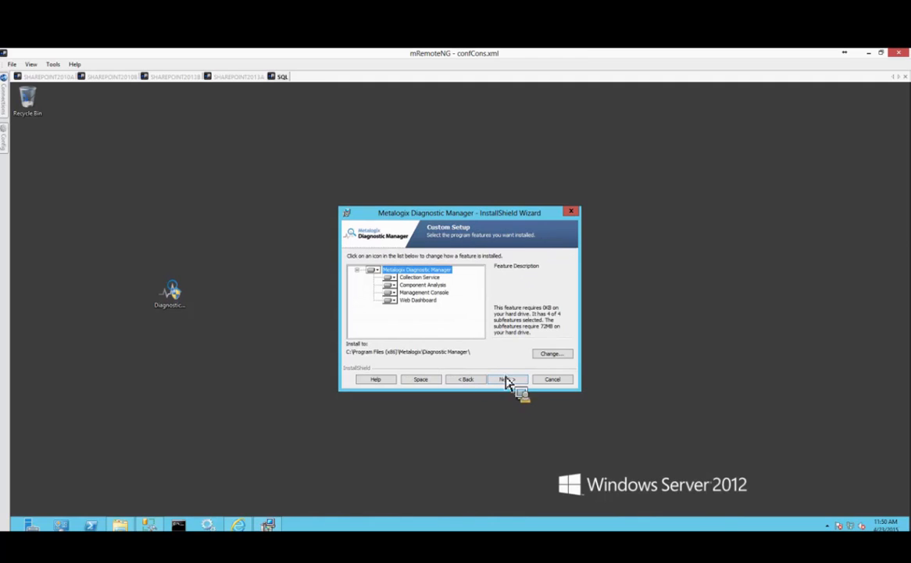
Exclude Collection Service, Component Analysis and Web Dashboard, then install and finish the wizard.
{"action": "left_click", "coordinate": [390, 277]}
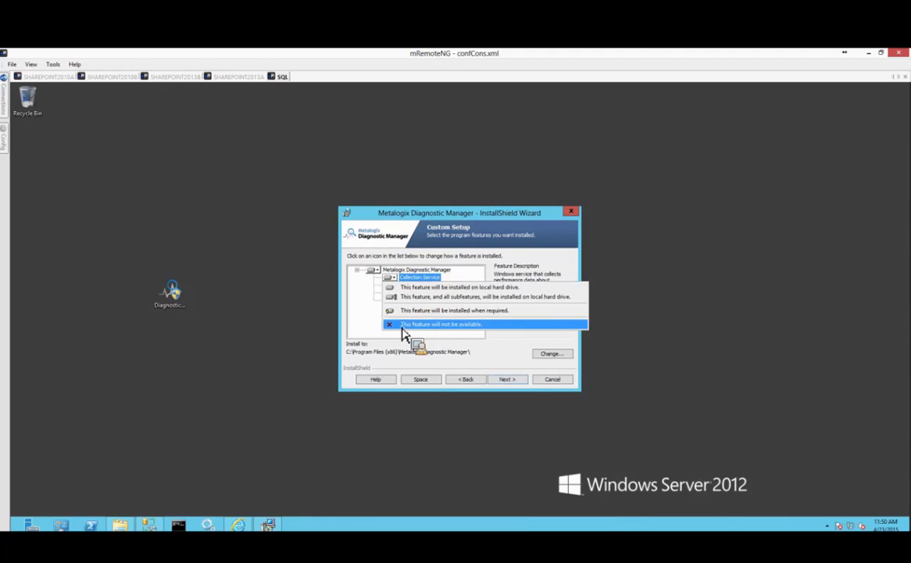
{"action": "left_click", "coordinate": [404, 324]}
{"action": "left_click", "coordinate": [390, 286]}
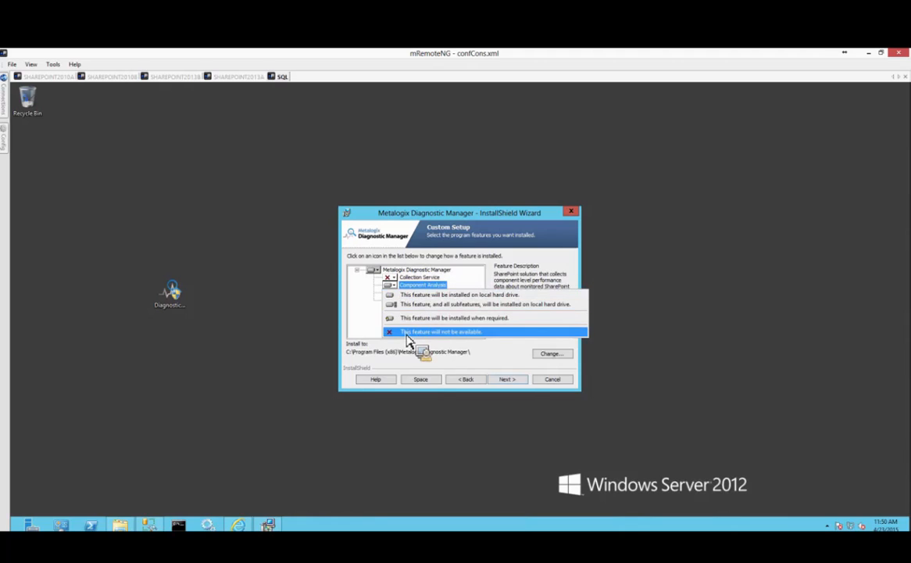
{"action": "left_click", "coordinate": [415, 332]}
{"action": "left_click", "coordinate": [390, 301]}
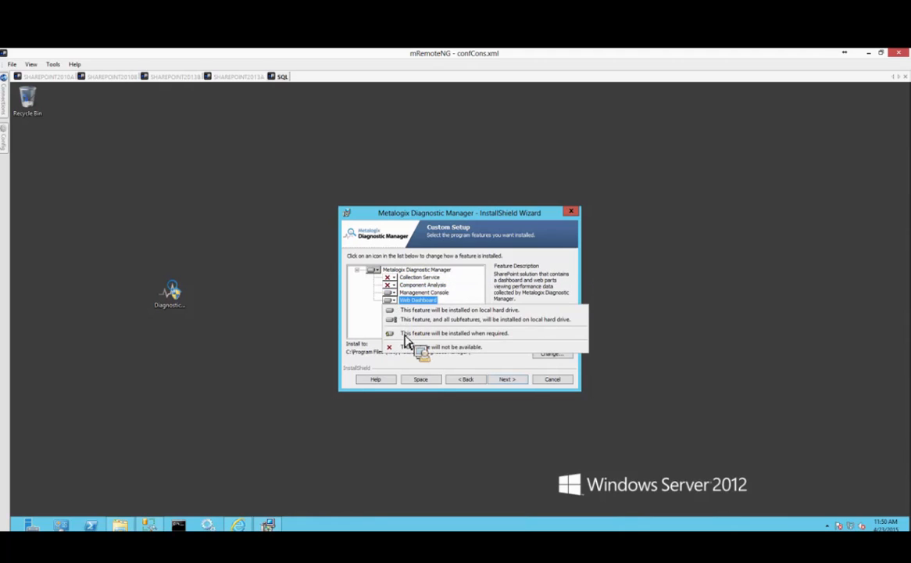
{"action": "left_click", "coordinate": [414, 347]}
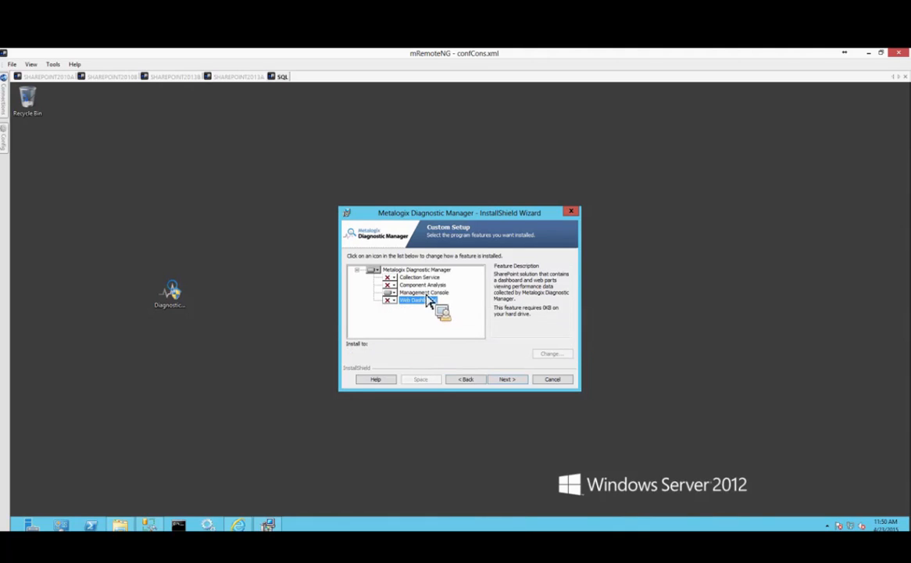
{"action": "left_click", "coordinate": [508, 380]}
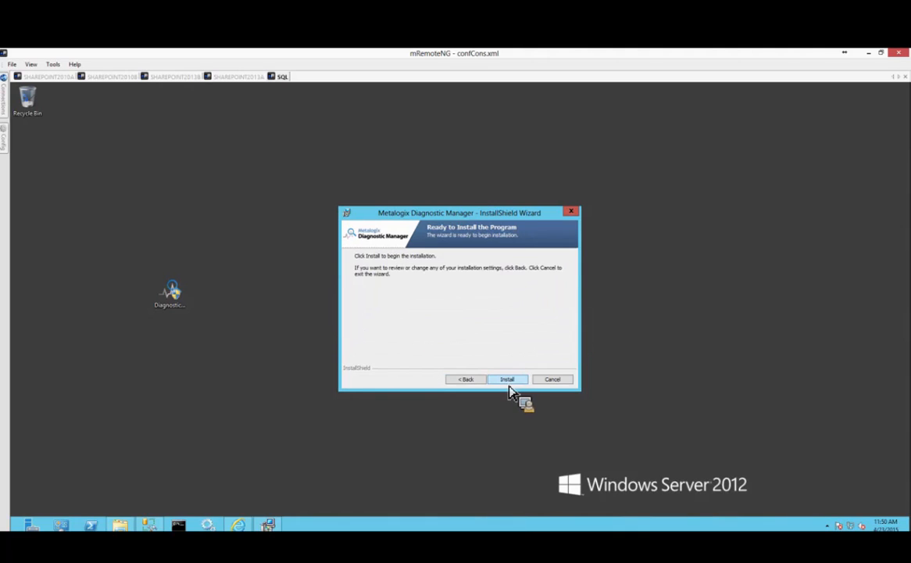
{"action": "left_click", "coordinate": [508, 381]}
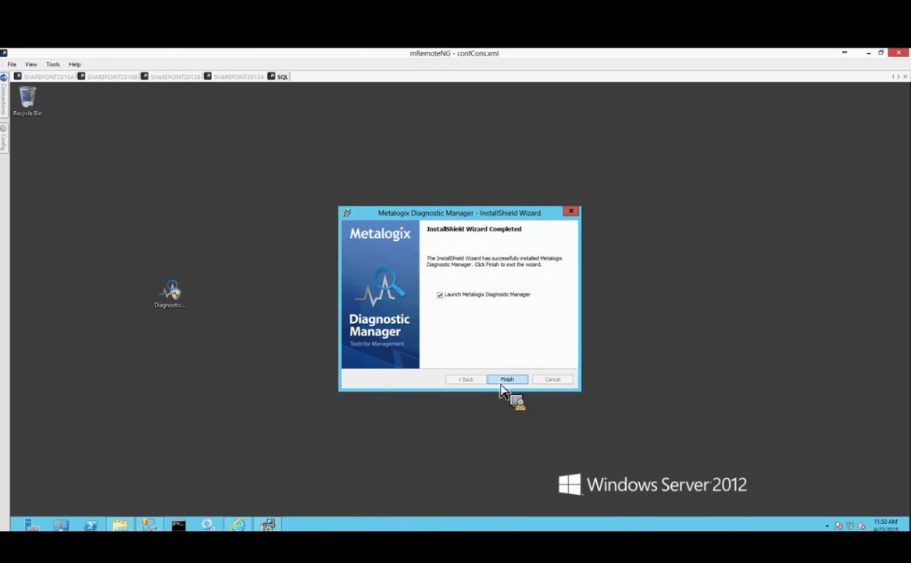
{"action": "left_click", "coordinate": [506, 380]}
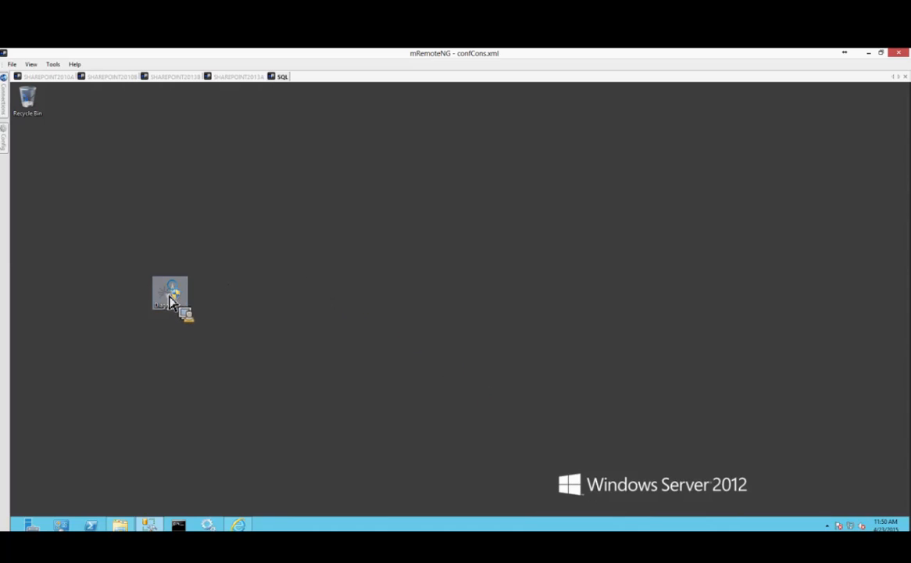
Place the Diagnostic Manager icon under Recycle Bin and confirm connecting to SHAREPOINT2010B's collection service.
{"action": "left_click_drag", "start_coordinate": [171, 300], "coordinate": [43, 149]}
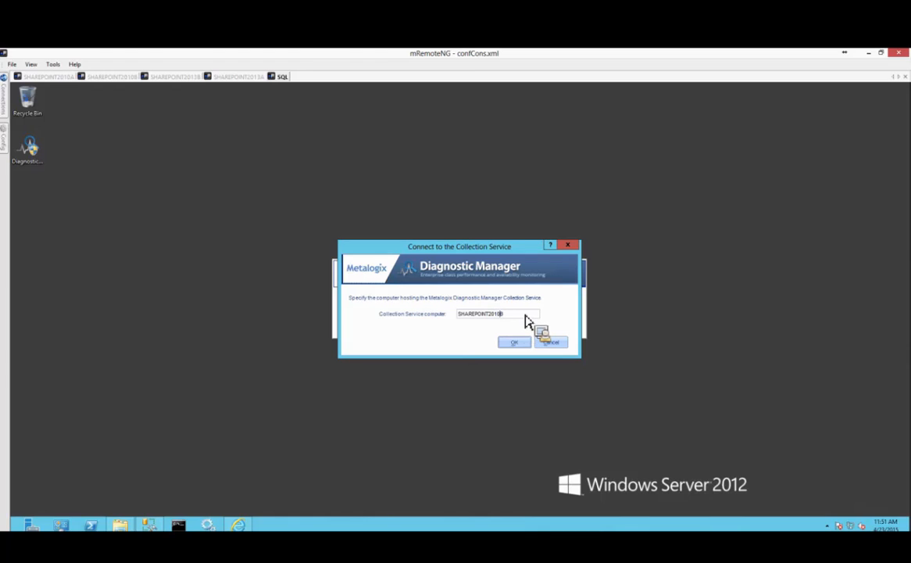
{"action": "left_click", "coordinate": [517, 343]}
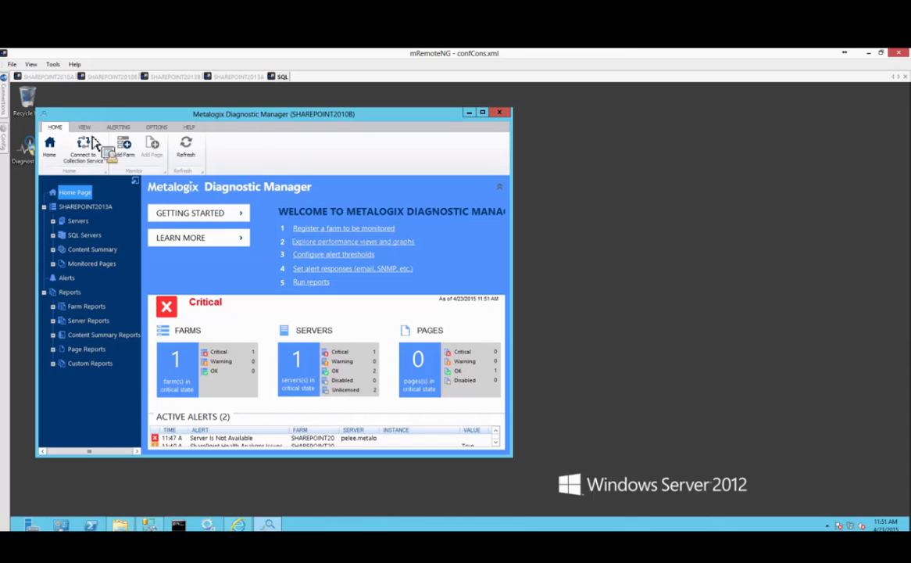
Centre the SQL server's Diagnostic Manager window, then return to the SHAREPOINT2010B session's farm dashboard.
{"action": "left_click", "coordinate": [97, 77]}
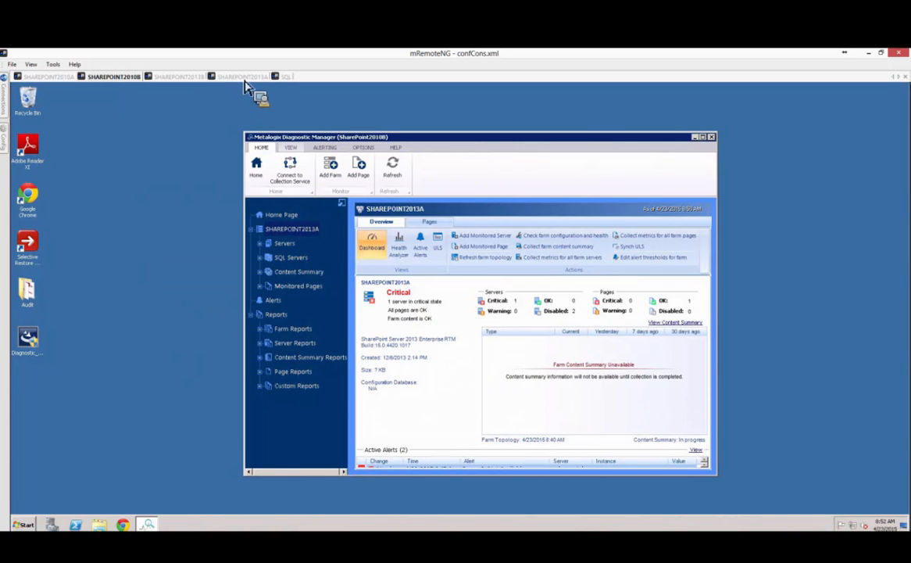
{"action": "left_click", "coordinate": [275, 76]}
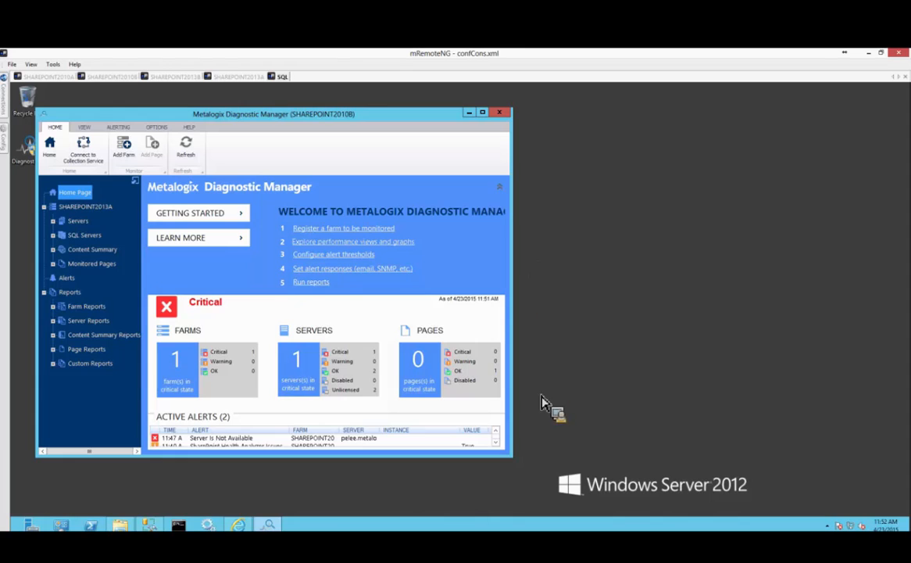
{"action": "left_click_drag", "start_coordinate": [273, 118], "coordinate": [389, 125]}
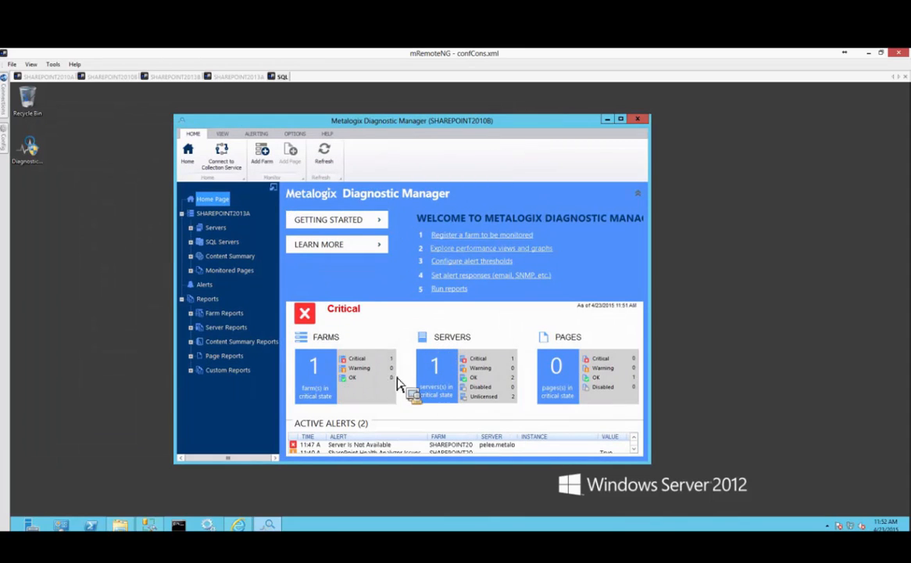
{"action": "left_click", "coordinate": [117, 77]}
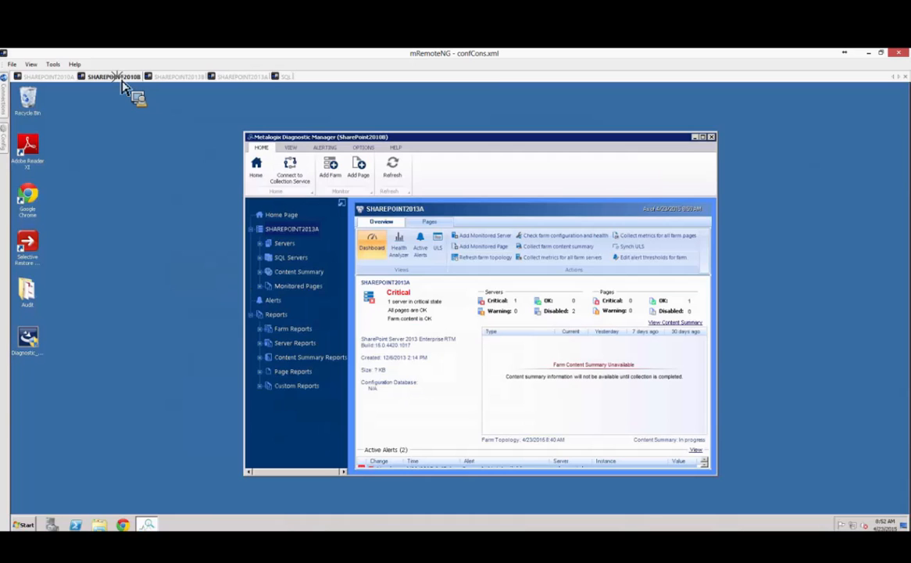